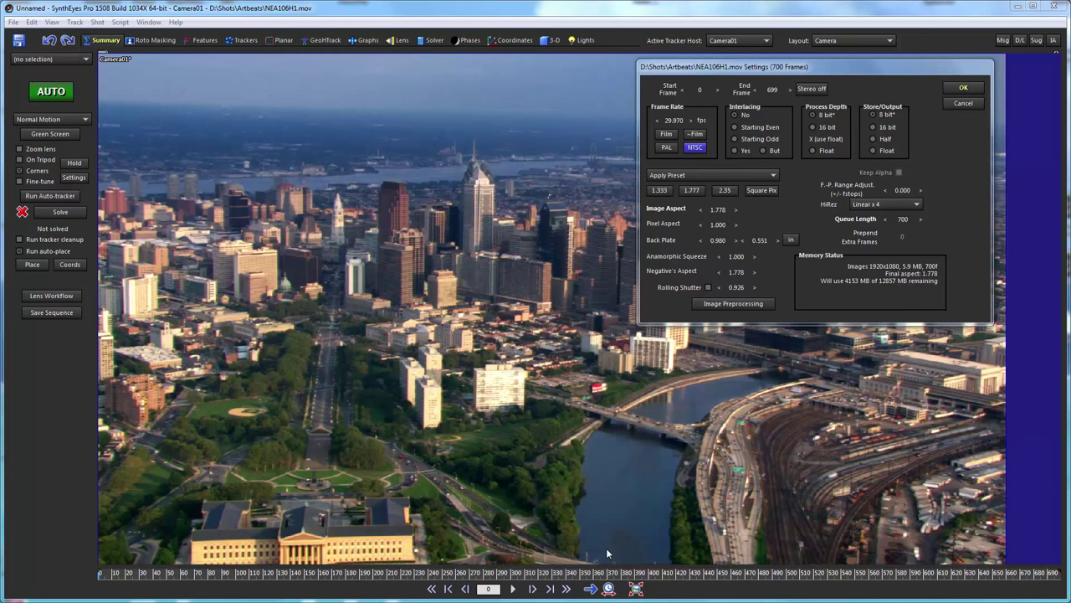
Step: Accept the settings for the 700-frame, 29.97 fps NEA106H1.mov shot and play it through
left_click(966, 88)
key("space")
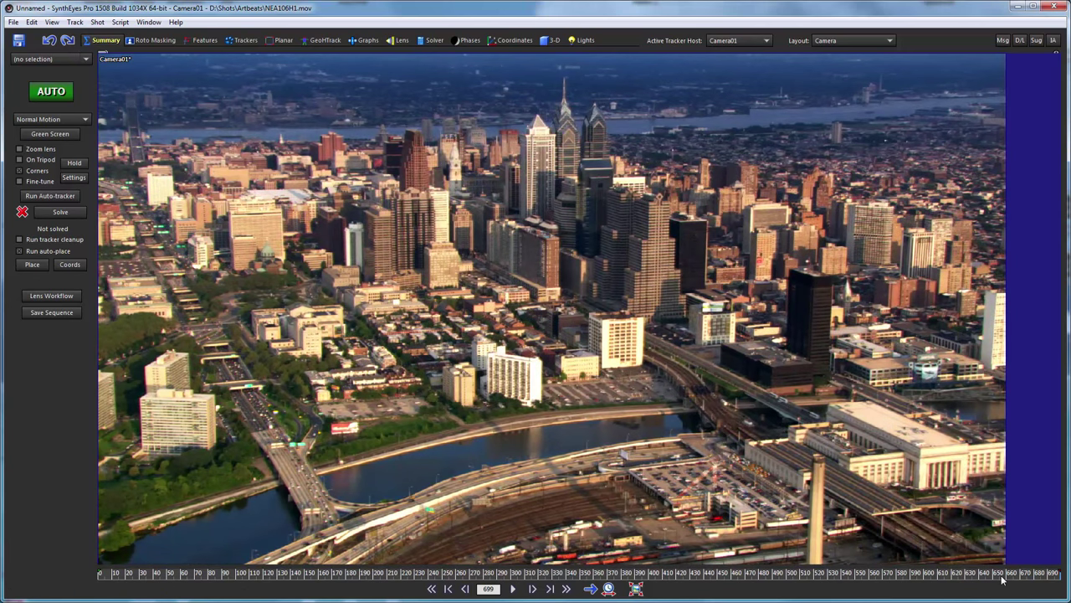
Step: Rewind to frame 0 and run the auto-tracker across all 700 frames
left_click_drag(996, 573, 101, 573)
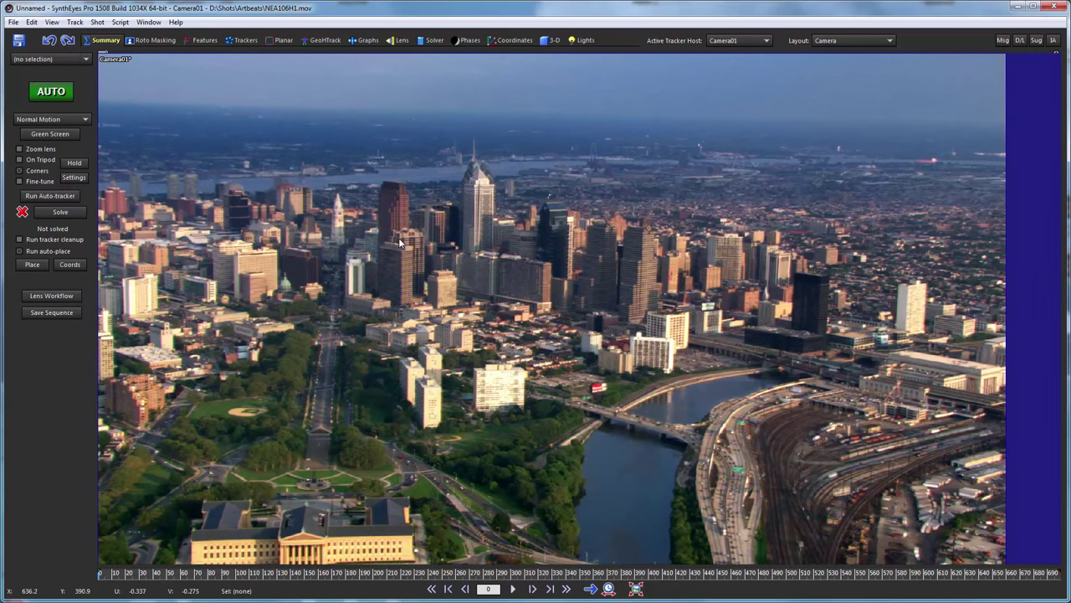
left_click(52, 195)
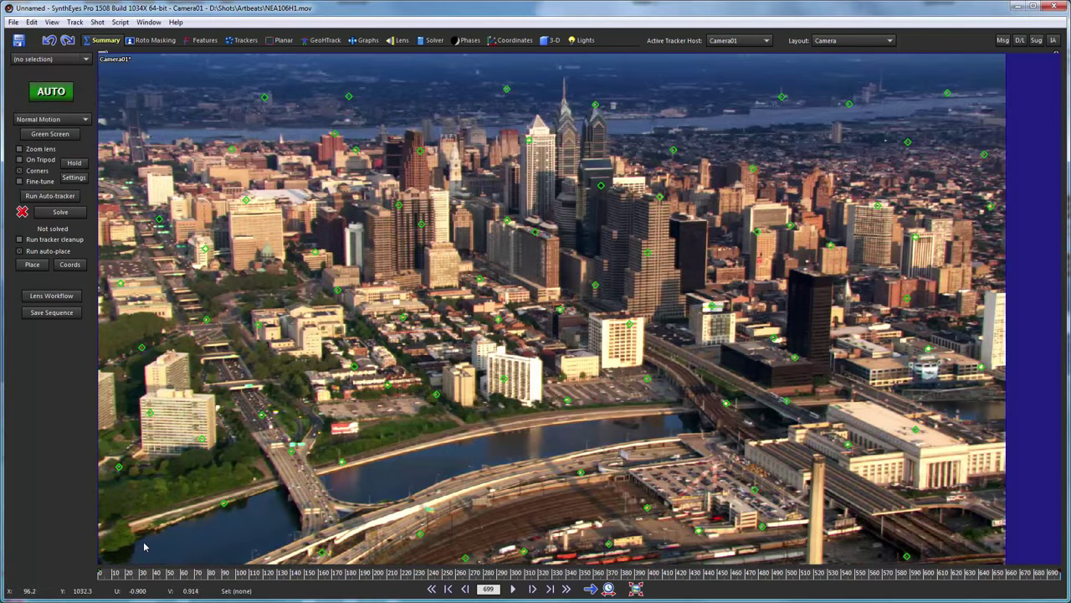
Step: Delete the three unreliable road trackers around frame 186
left_click_drag(120, 575, 360, 575)
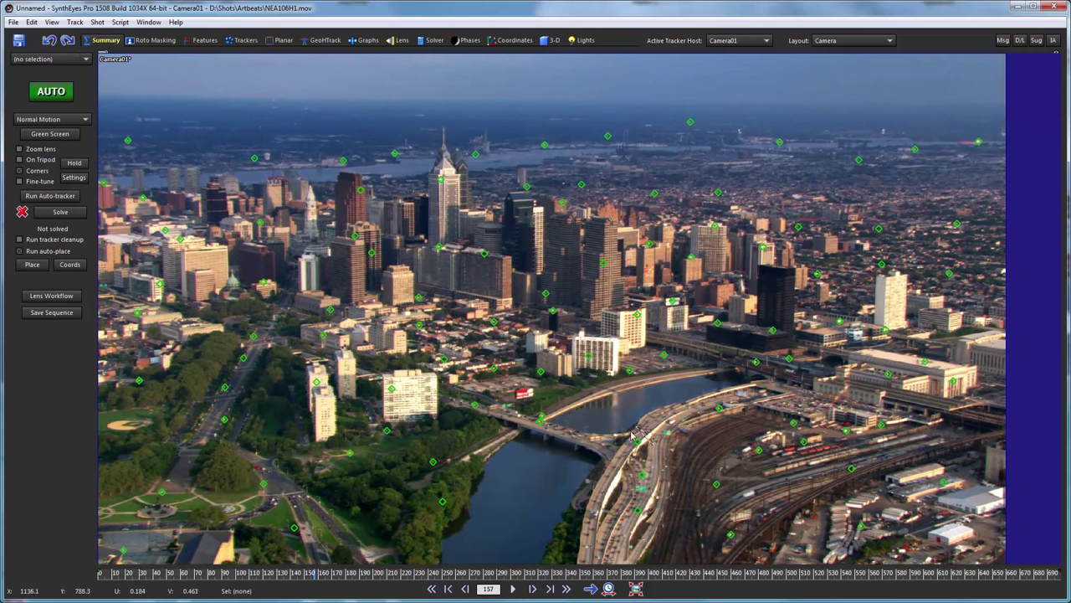
left_click_drag(637, 429, 657, 511)
key("Delete")
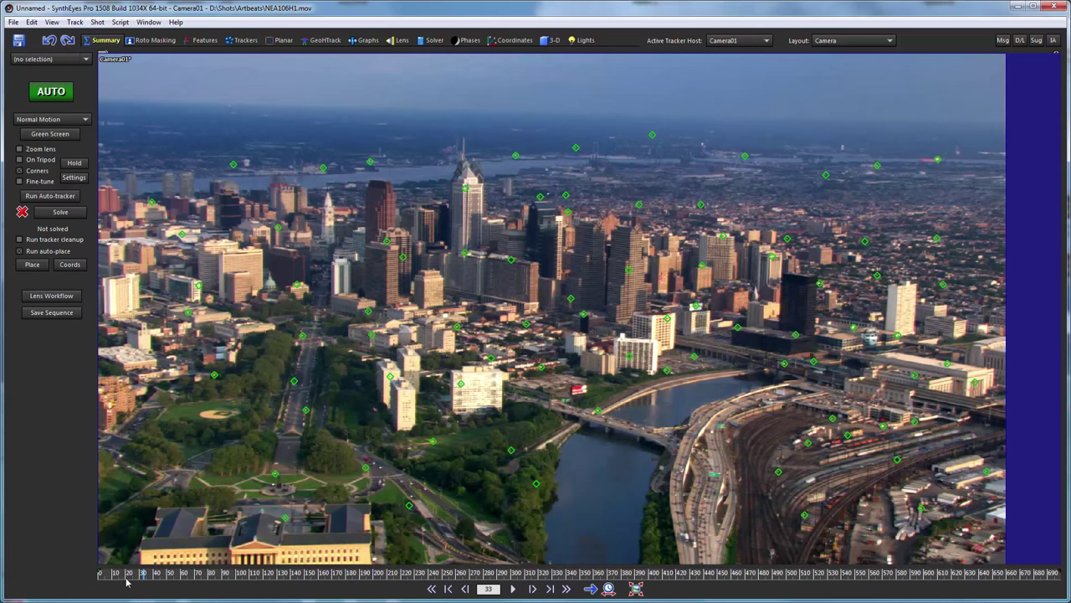
Step: Inspect Tracker88 and Tracker51 while reviewing the frames around 500, then play from frame 418
left_click_drag(127, 582, 785, 572)
left_click(360, 435)
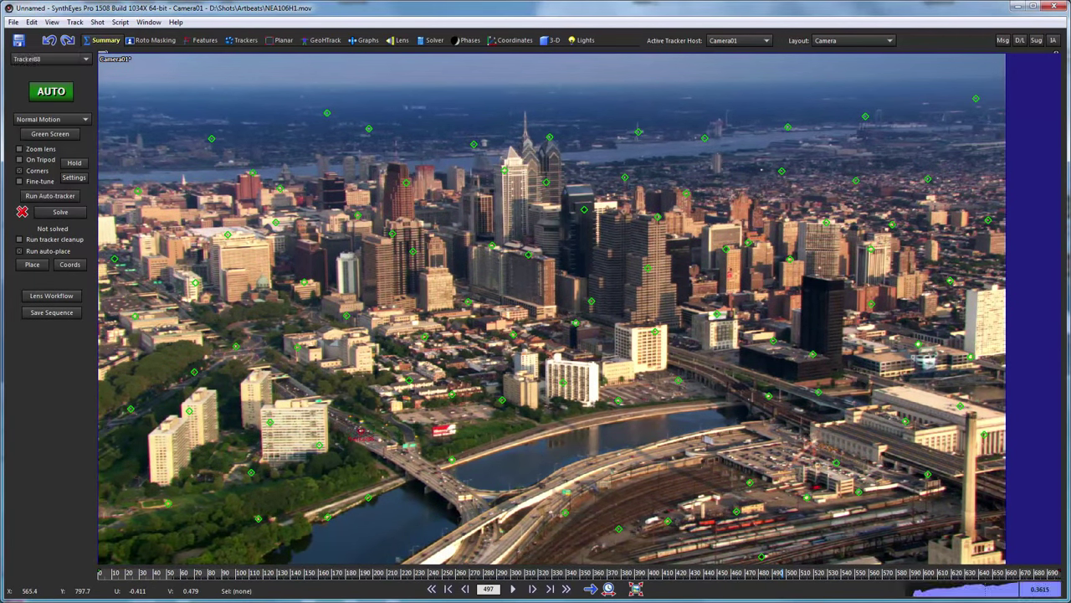
left_click(276, 519)
left_click_drag(161, 572, 791, 573)
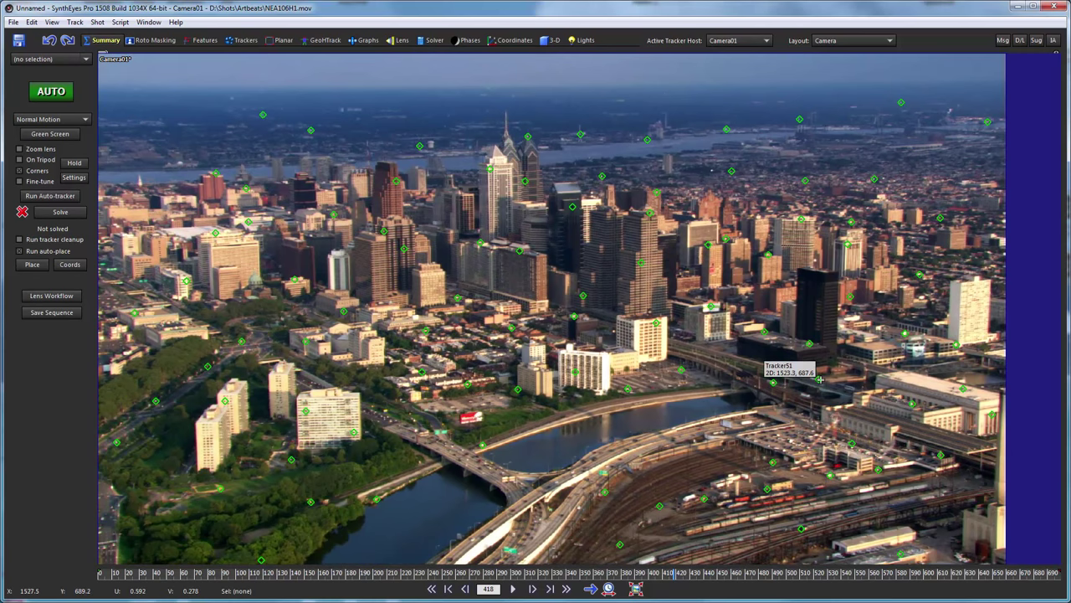
left_click(819, 380)
left_click(781, 390)
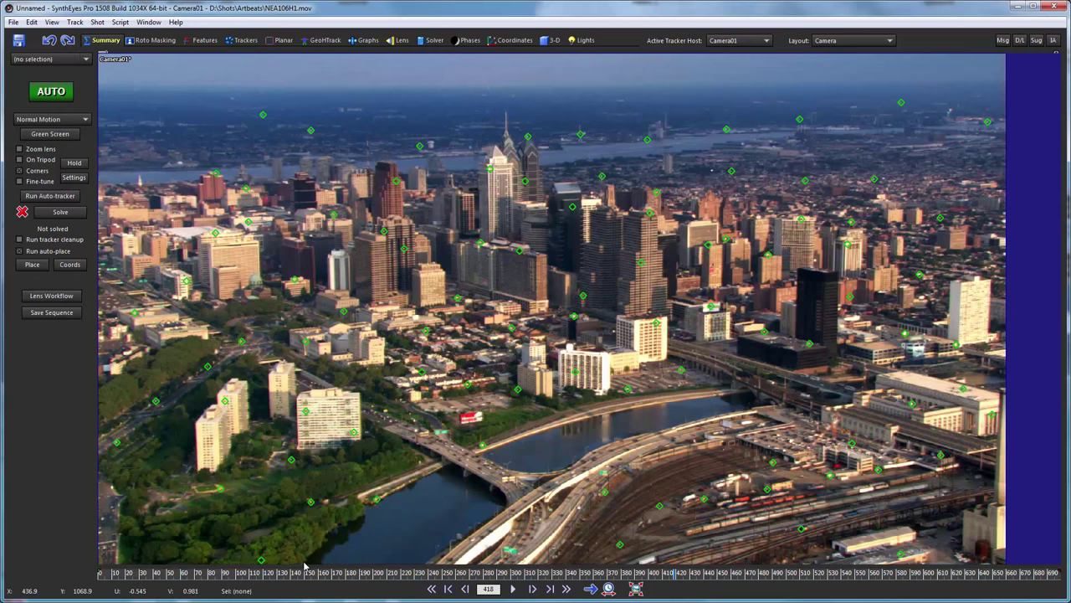
left_click(512, 588)
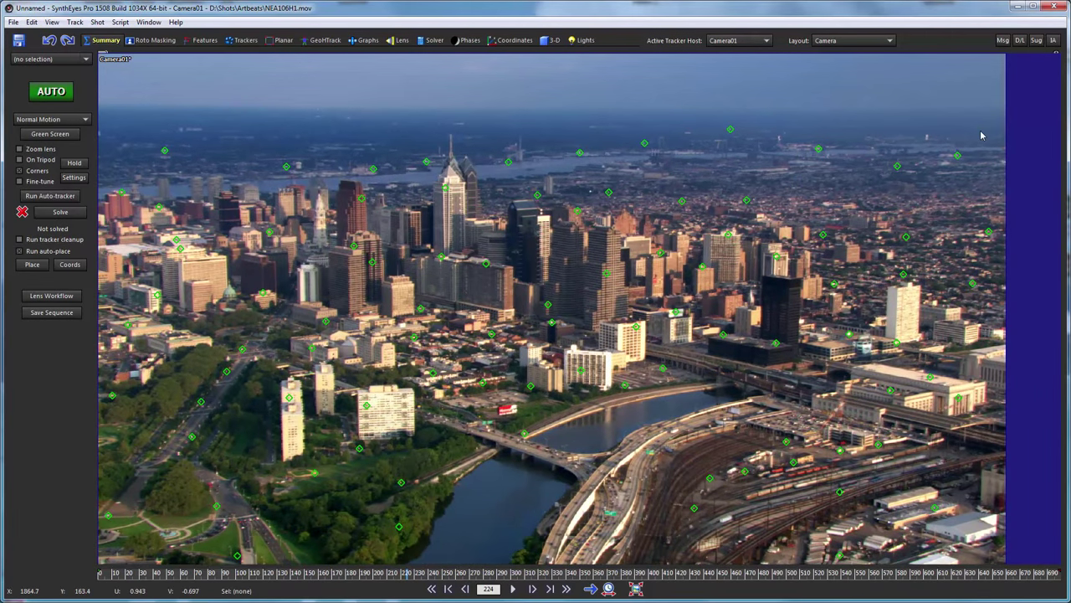
Step: Delete the bad skyline trackers, then check Tracker100 and tracker motion across the shot
mouse_move(968, 133)
left_mouse_down()
mouse_move(583, 102)
mouse_move(219, 115)
mouse_move(197, 155)
mouse_move(358, 134)
mouse_move(475, 134)
mouse_move(352, 115)
mouse_move(270, 155)
mouse_move(469, 172)
mouse_move(958, 155)
mouse_move(971, 167)
mouse_move(892, 172)
mouse_move(827, 196)
left_mouse_up()
key("Delete")
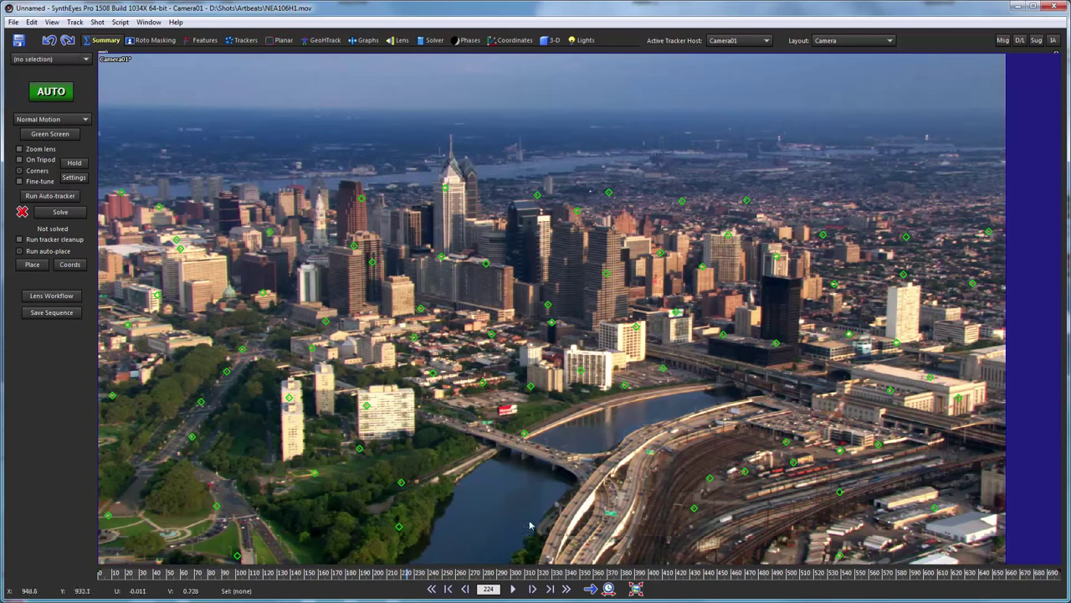
left_click_drag(435, 572, 604, 523)
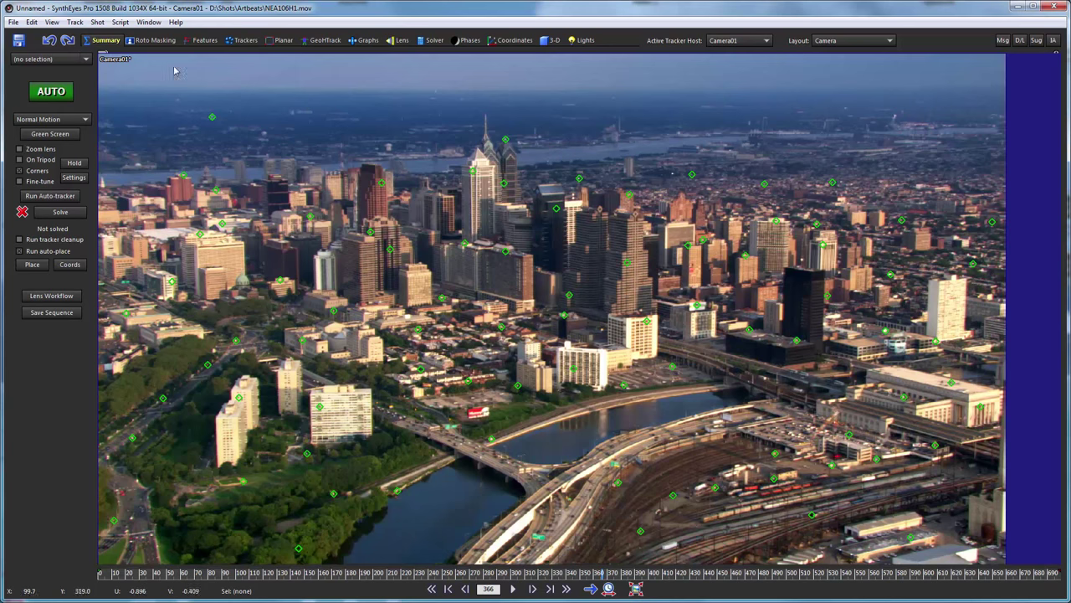
left_click(220, 87)
left_click(126, 571)
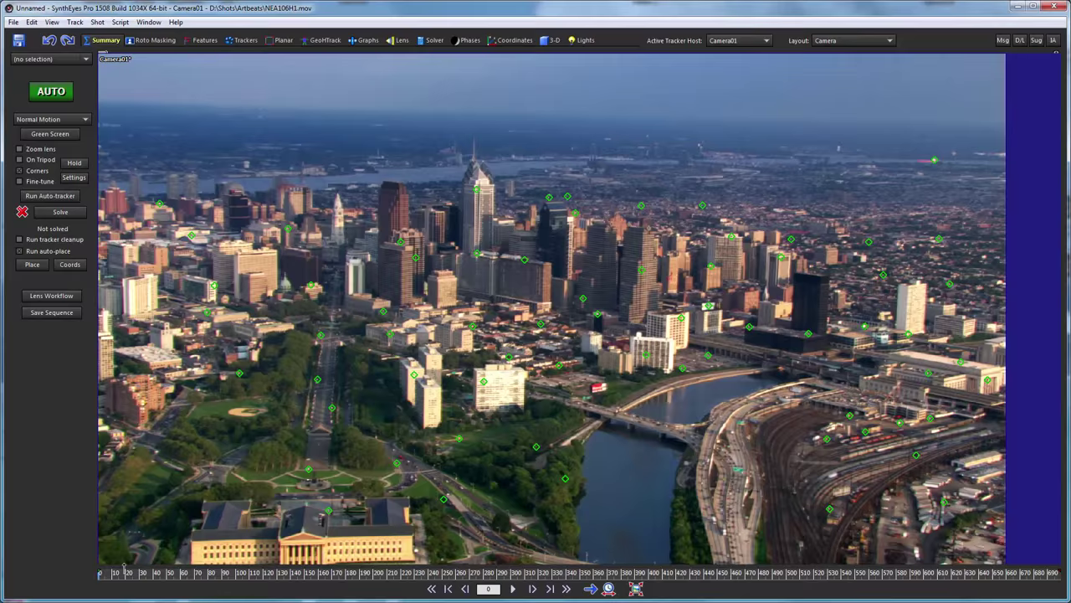
left_click_drag(125, 572, 99, 572)
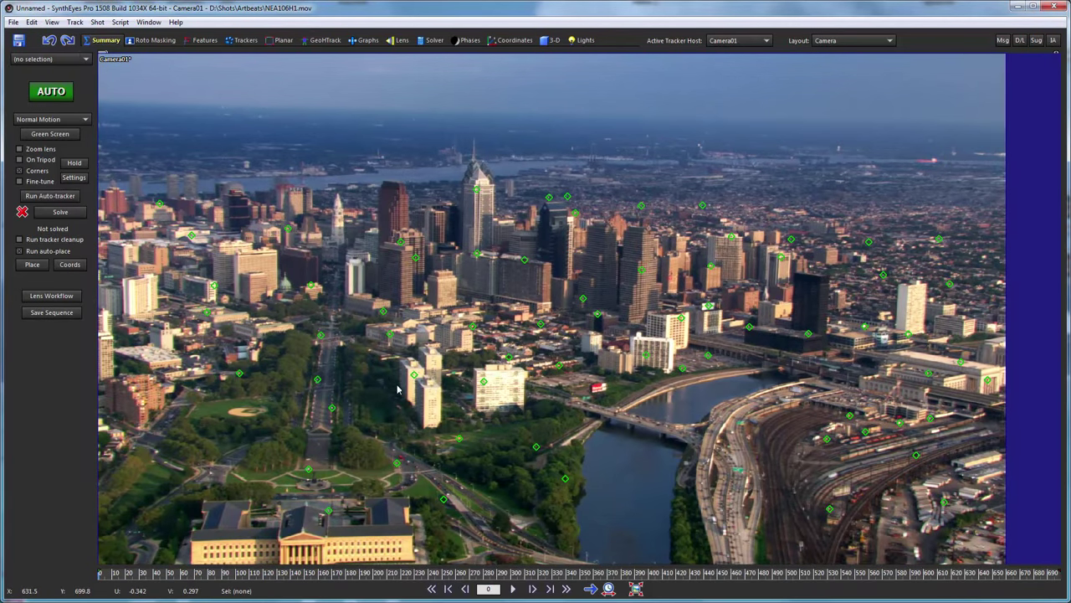
left_click_drag(188, 574, 98, 573)
Step: Solve the camera to 0.6756 hpix, review short-lived and high-error trackers, and apply the cleanup fixes
left_click(79, 207)
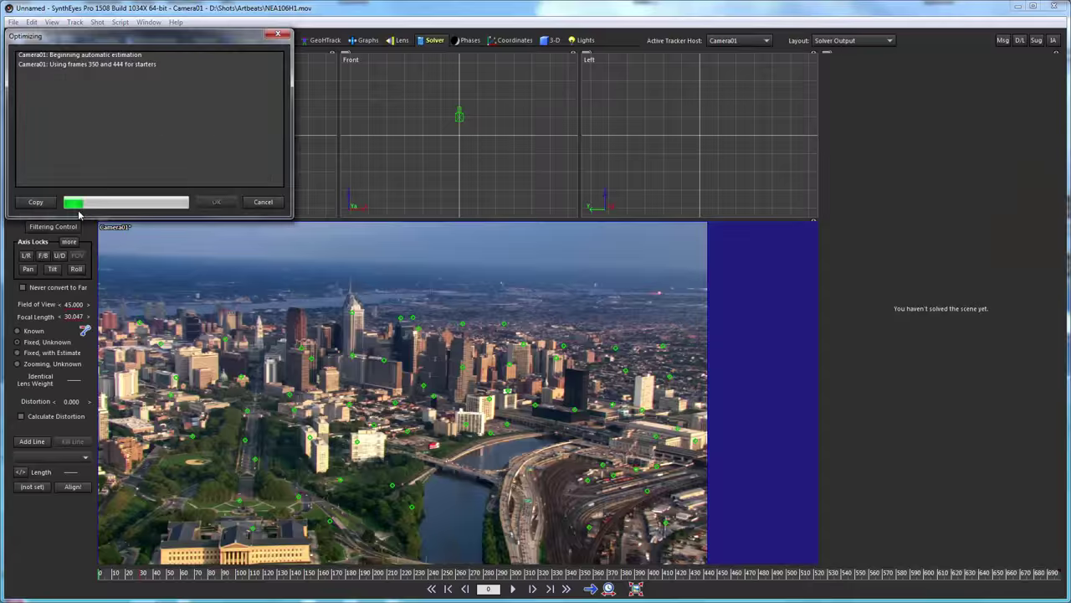
left_click(214, 203)
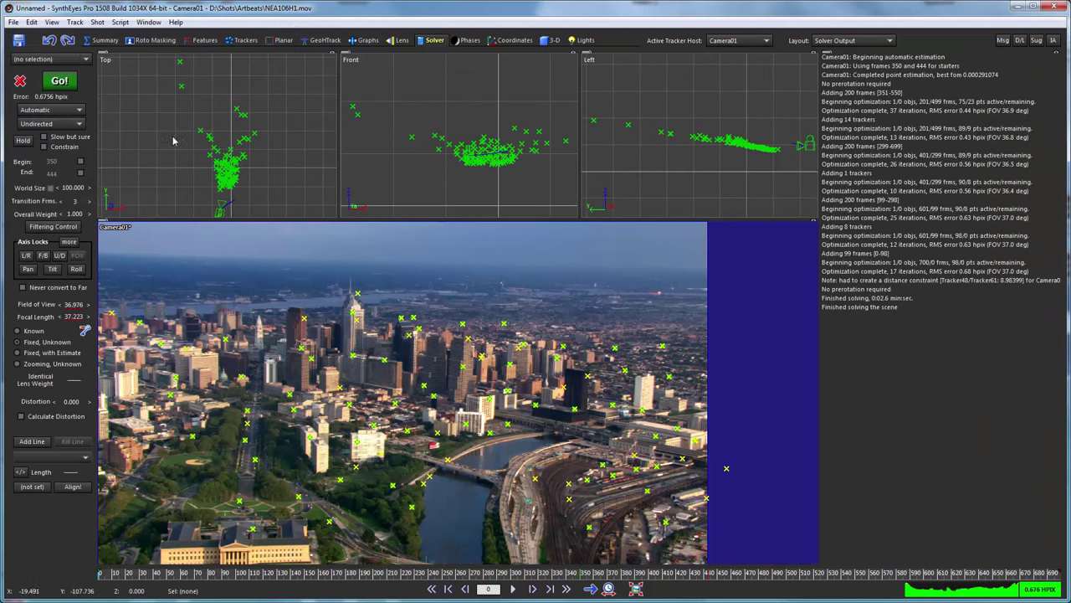
left_click(75, 23)
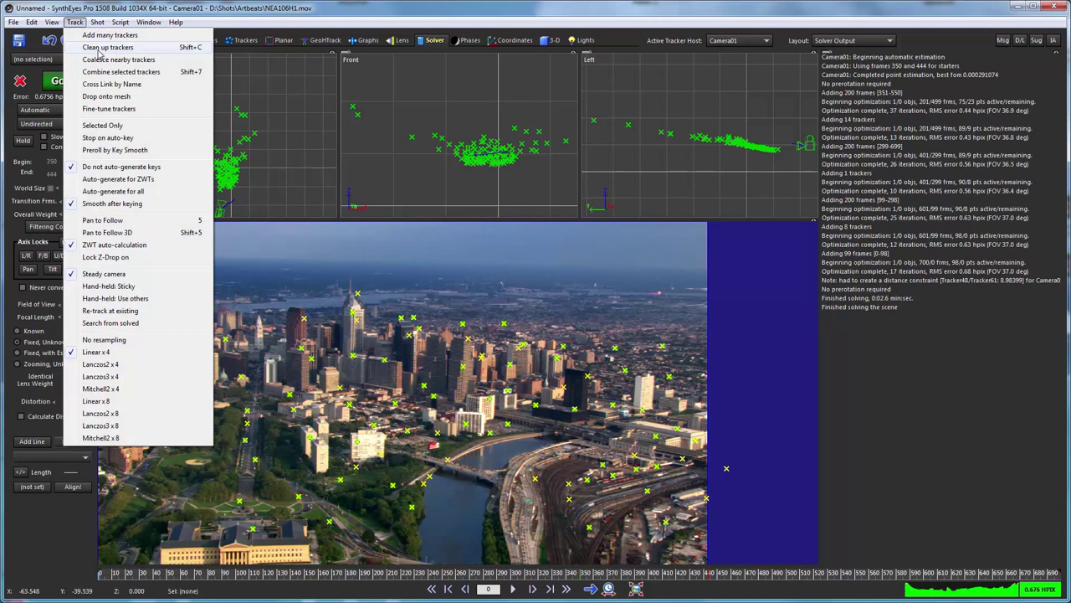
left_click(101, 47)
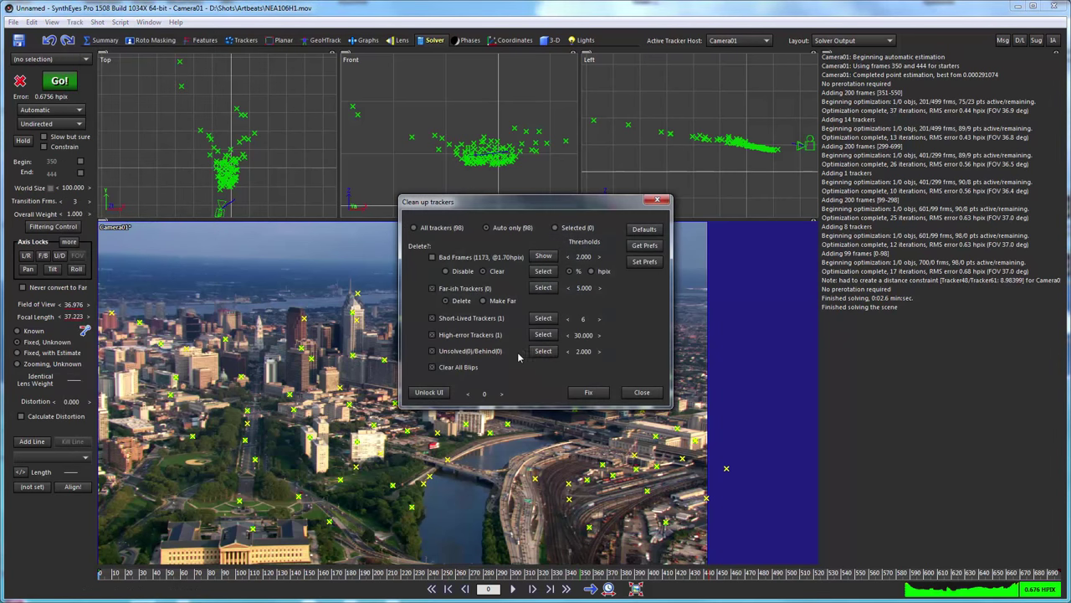
left_click(540, 319)
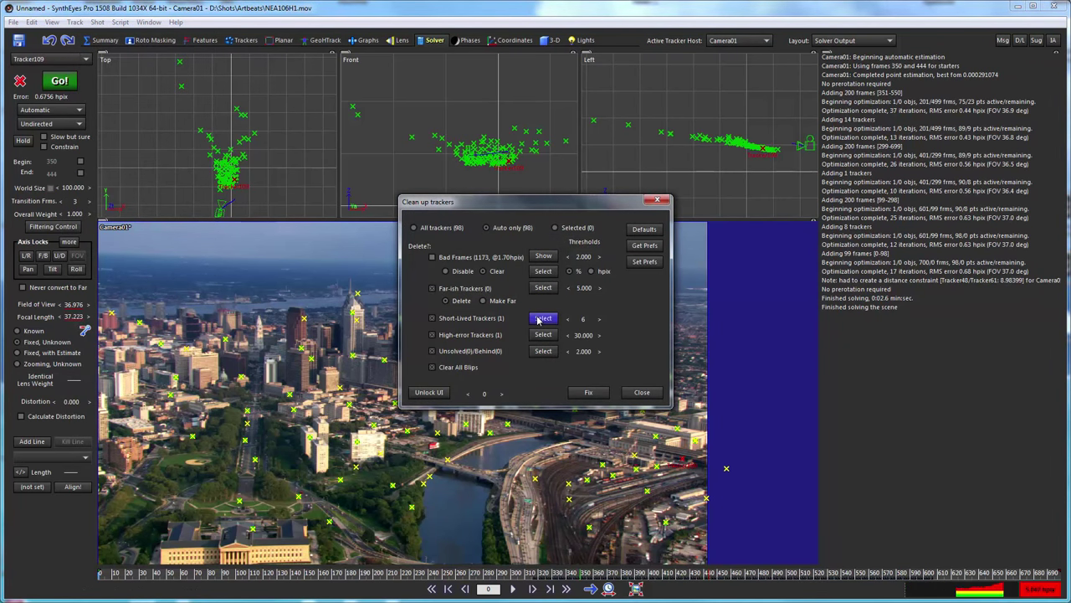
left_click(544, 333)
left_click(542, 332)
left_click(540, 335)
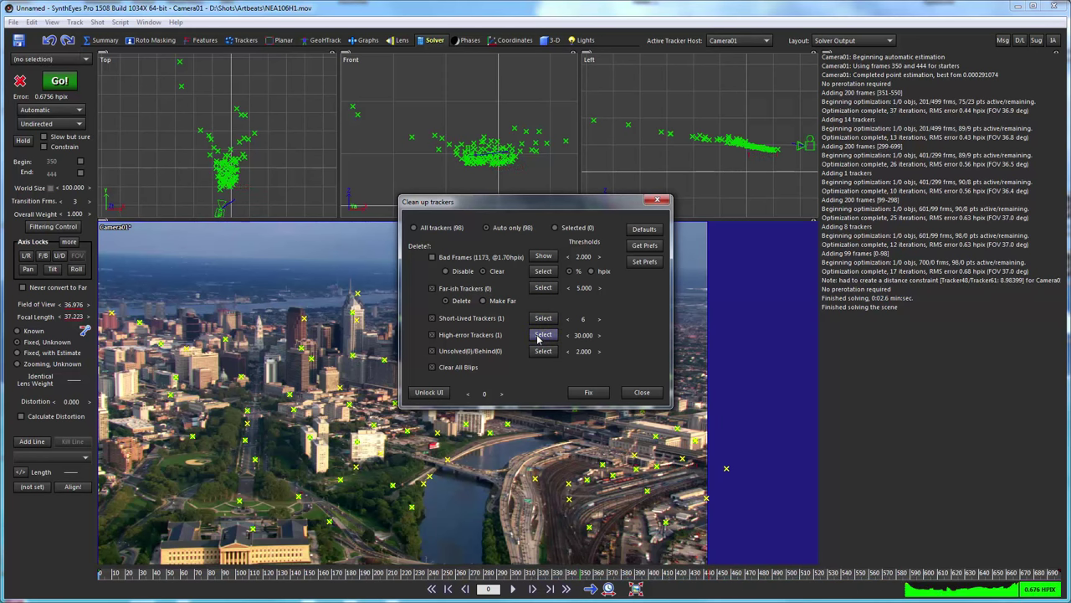
left_click(589, 395)
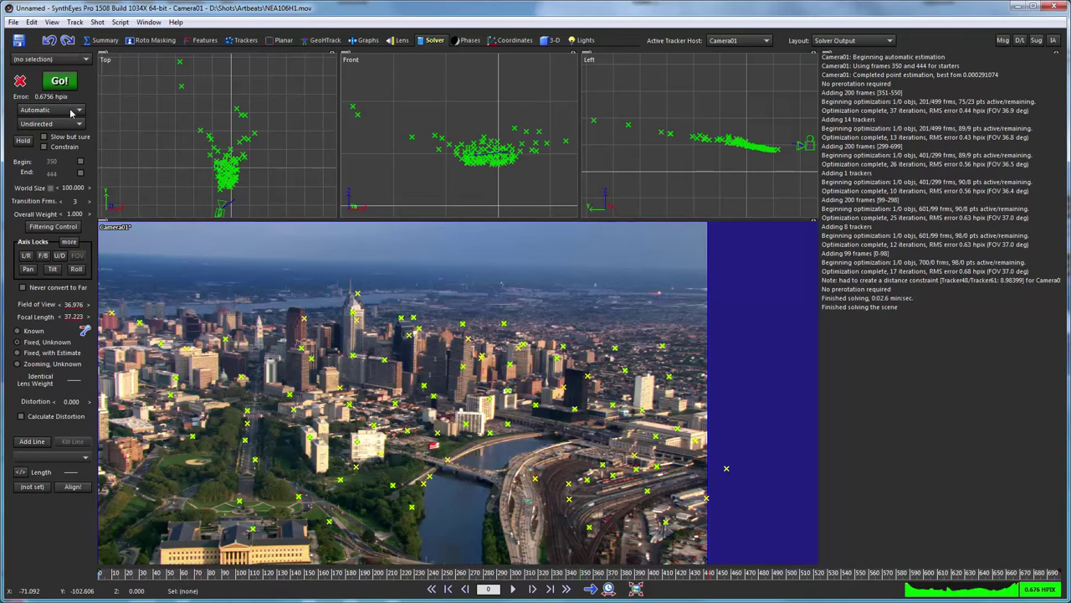
Step: Run a Refine solve on the existing camera solution
left_click(65, 111)
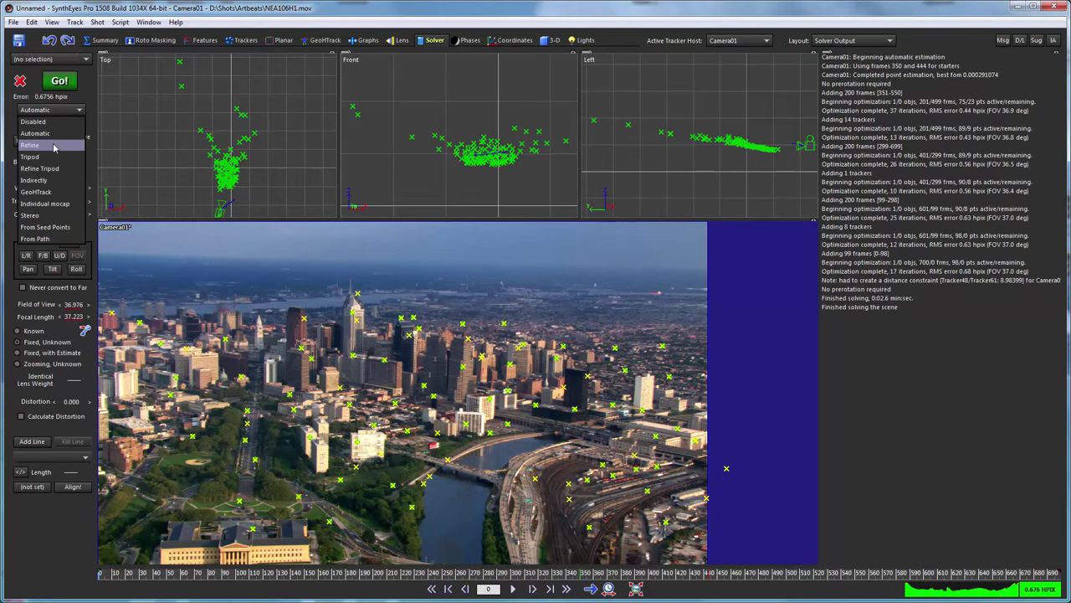
left_click(54, 146)
left_click(60, 81)
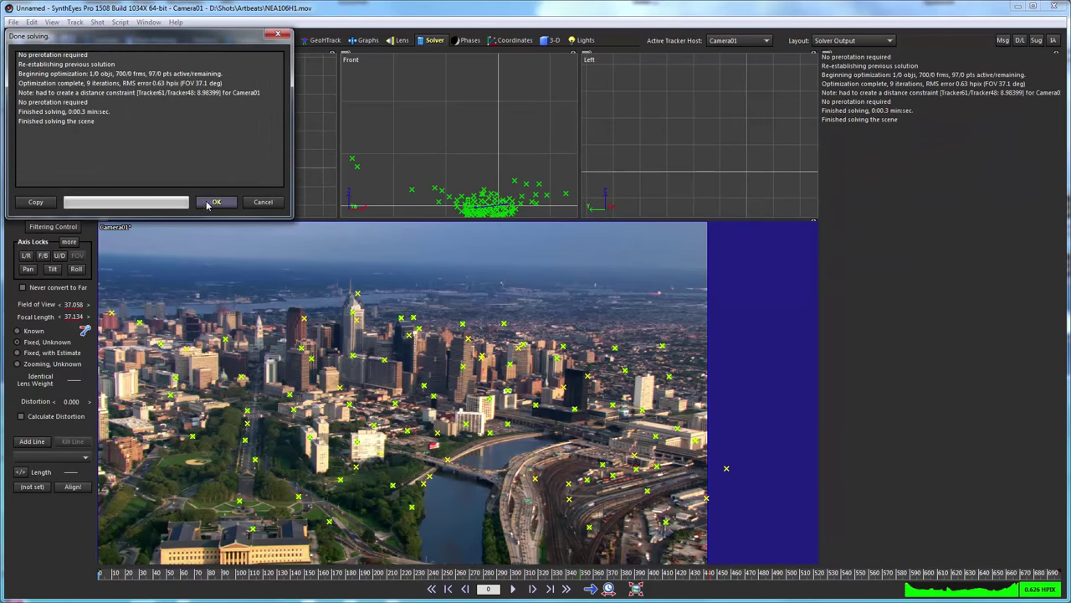
left_click(211, 203)
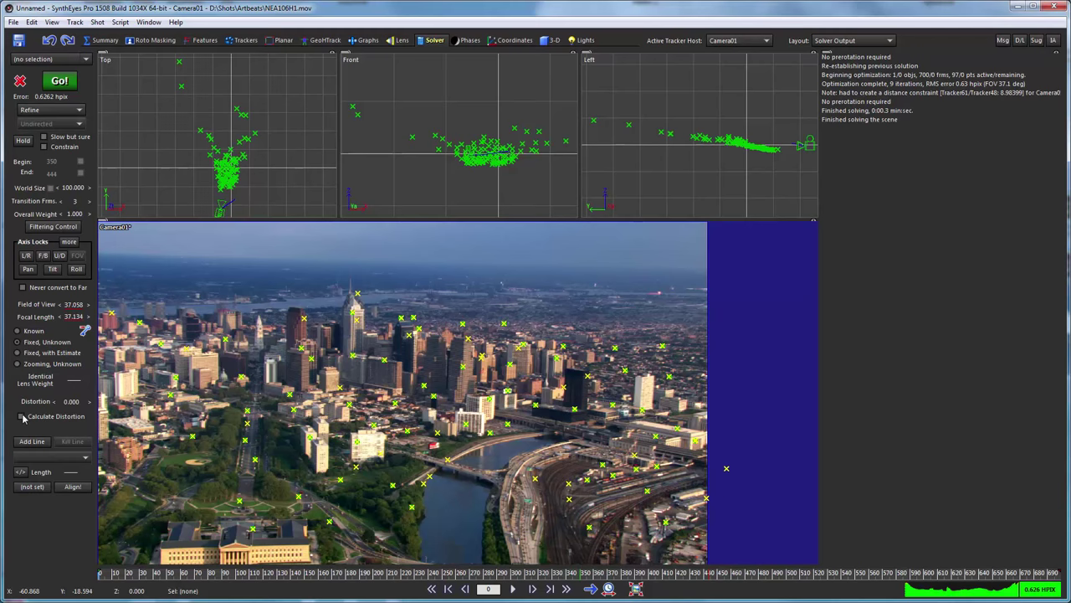
Step: Enable Calculate Distortion and re-solve to 0.3409 hpix, FOV 36.8 deg, distortion 0.00558
left_click(21, 416)
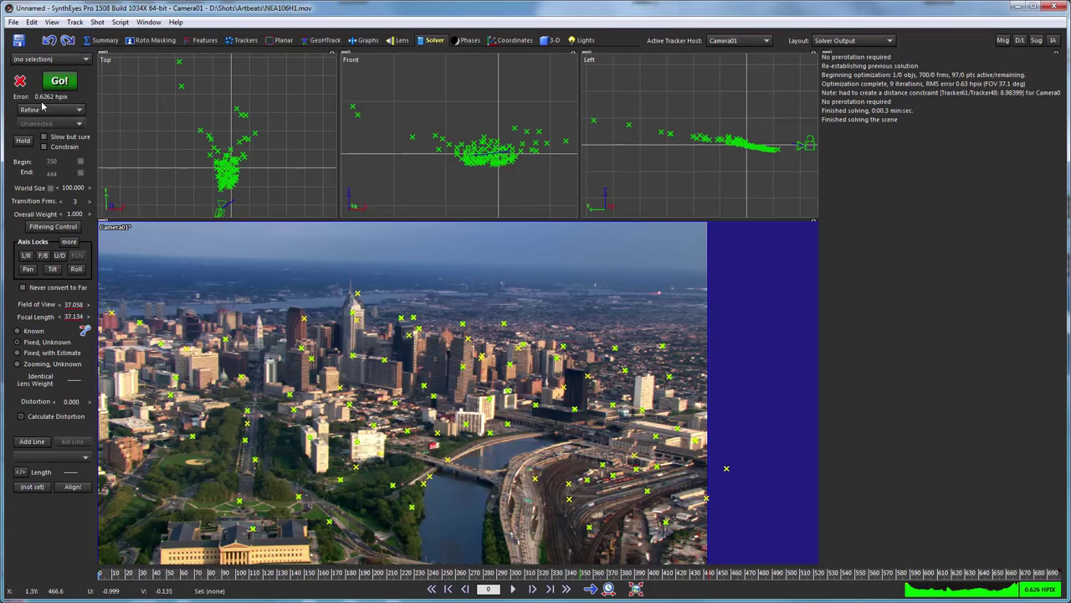
left_click(65, 81)
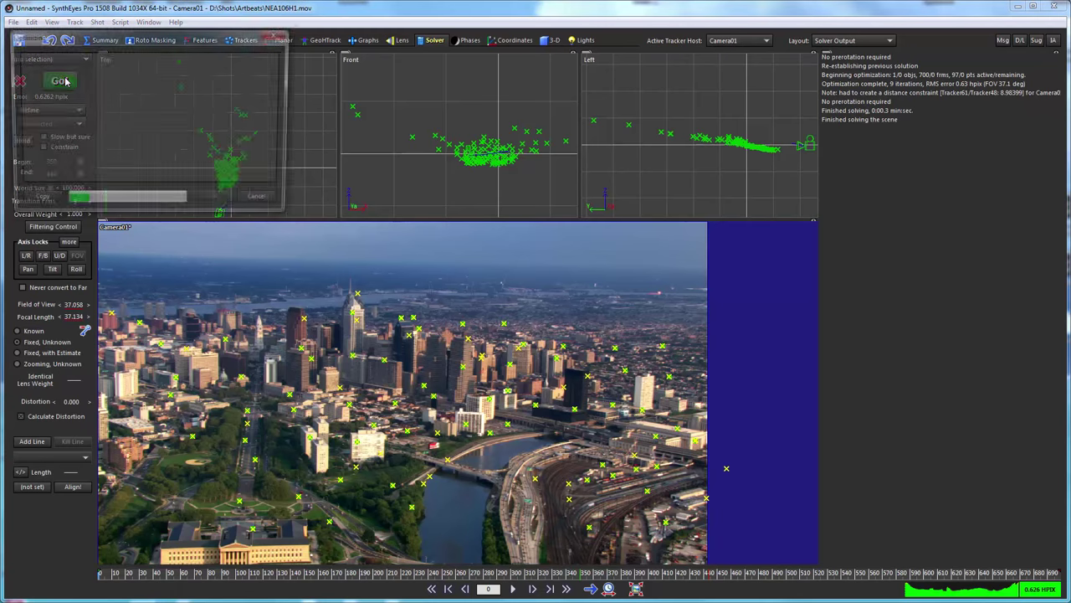
left_click(210, 204)
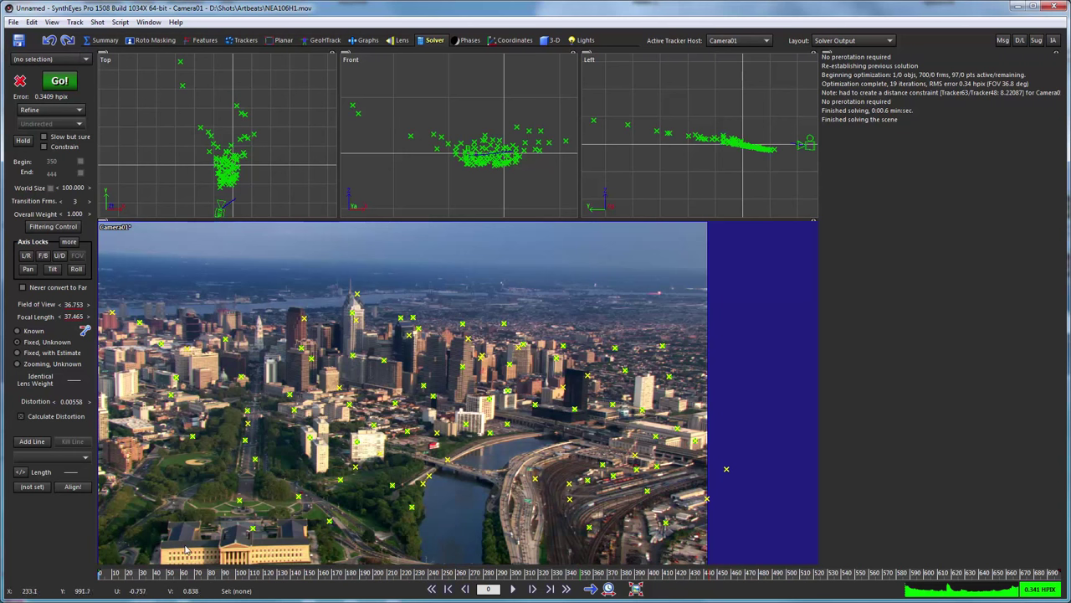
Step: Review the solved shot at later frames, then switch to the Trackers room
left_click_drag(136, 574, 171, 574)
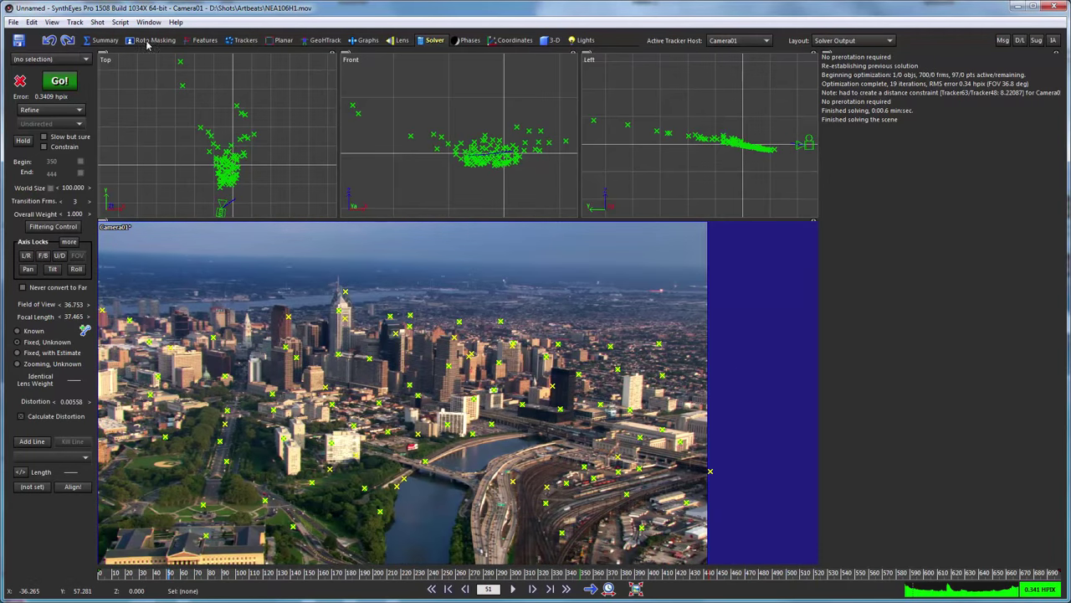
left_click(243, 40)
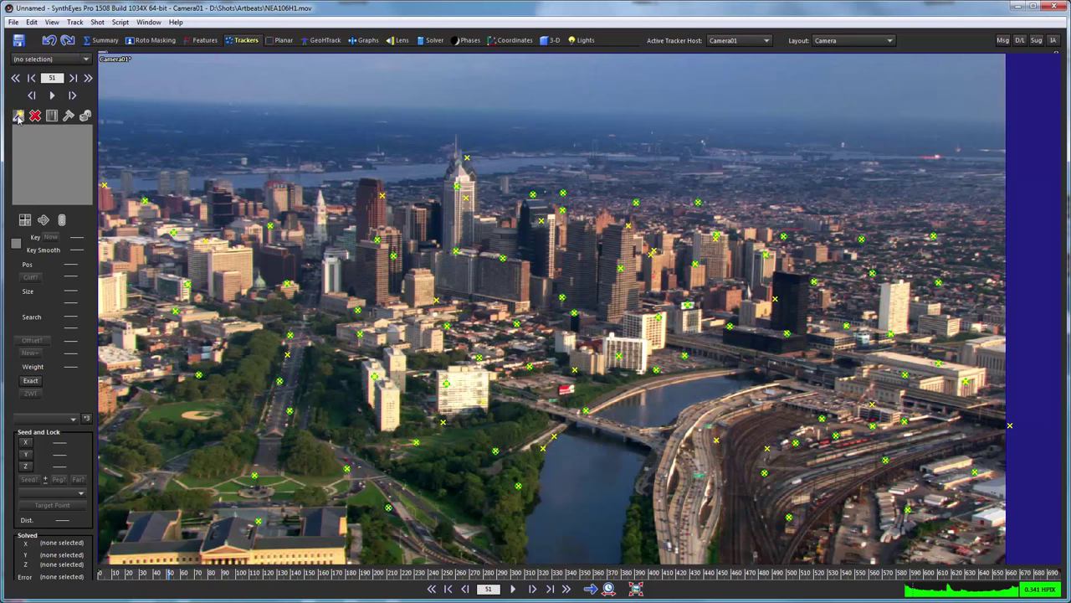
Step: At frame 0, add Tracker121–123: two on the tree-lined parkway, one by the river near the bridge
left_click(17, 116)
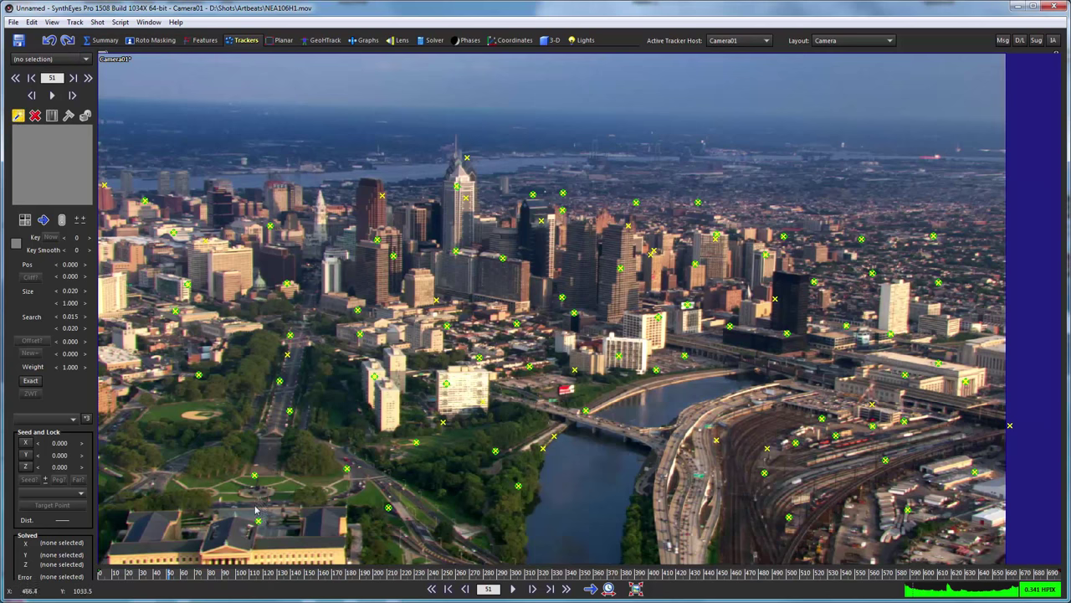
left_click_drag(131, 575, 100, 575)
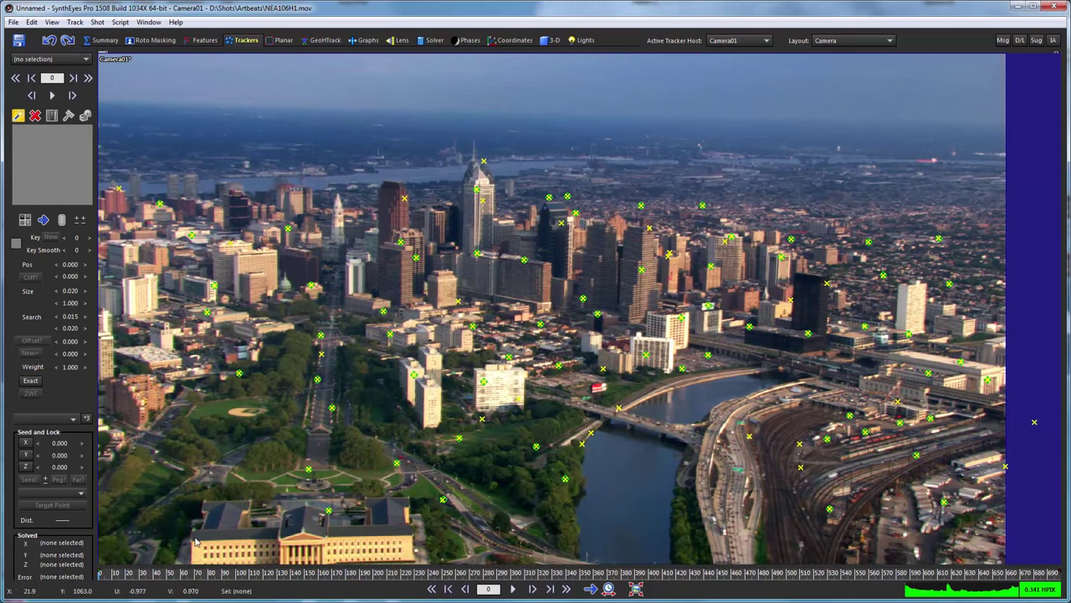
left_click(318, 427)
left_click_drag(318, 427, 317, 428)
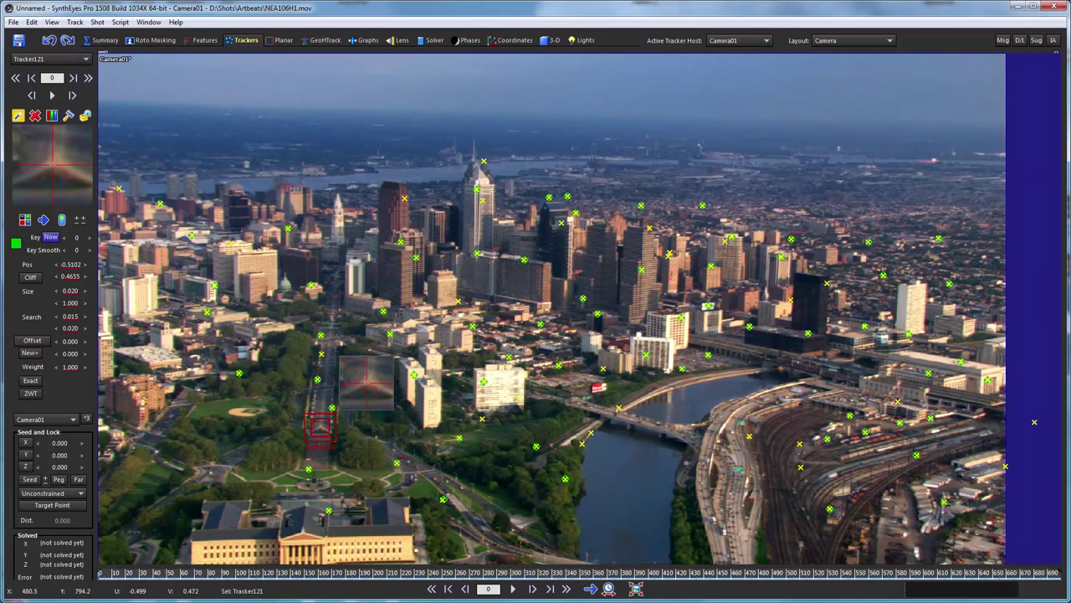
left_click(330, 330)
left_click_drag(332, 331, 333, 330)
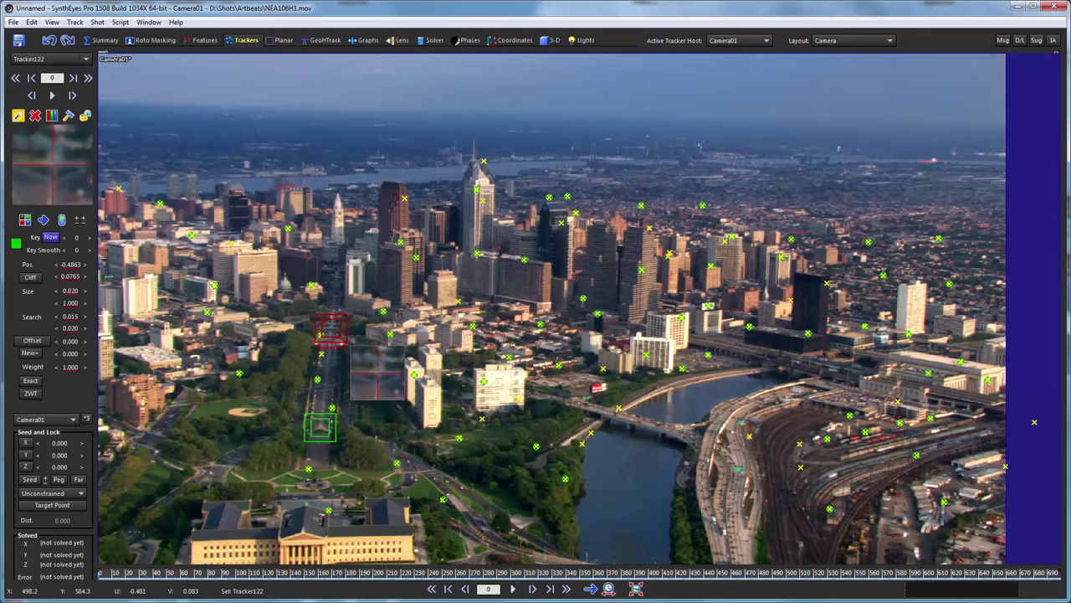
left_click_drag(334, 335, 335, 334)
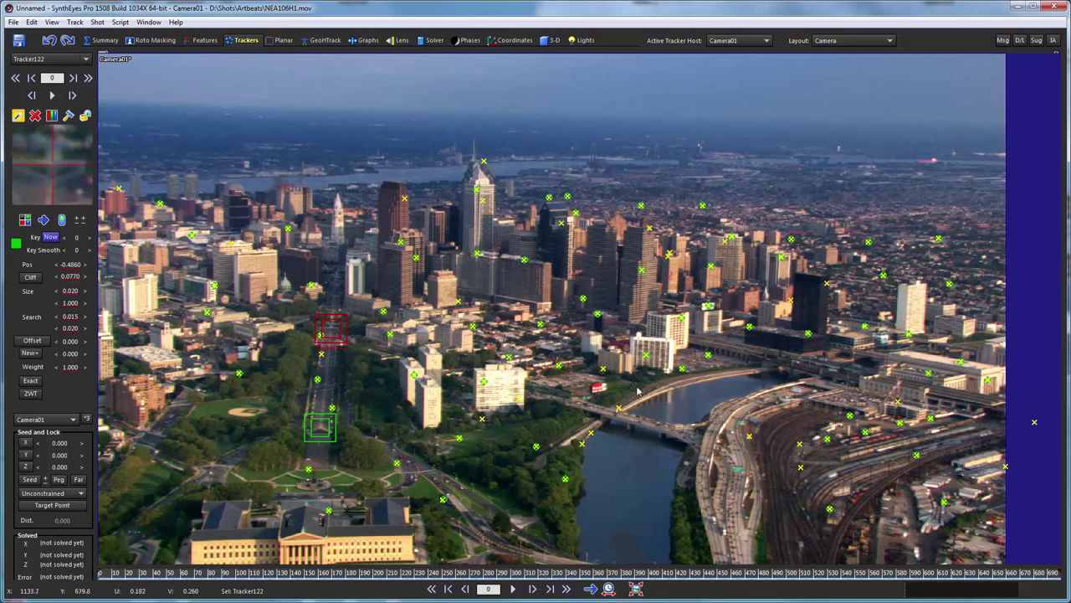
left_click_drag(645, 392, 645, 386)
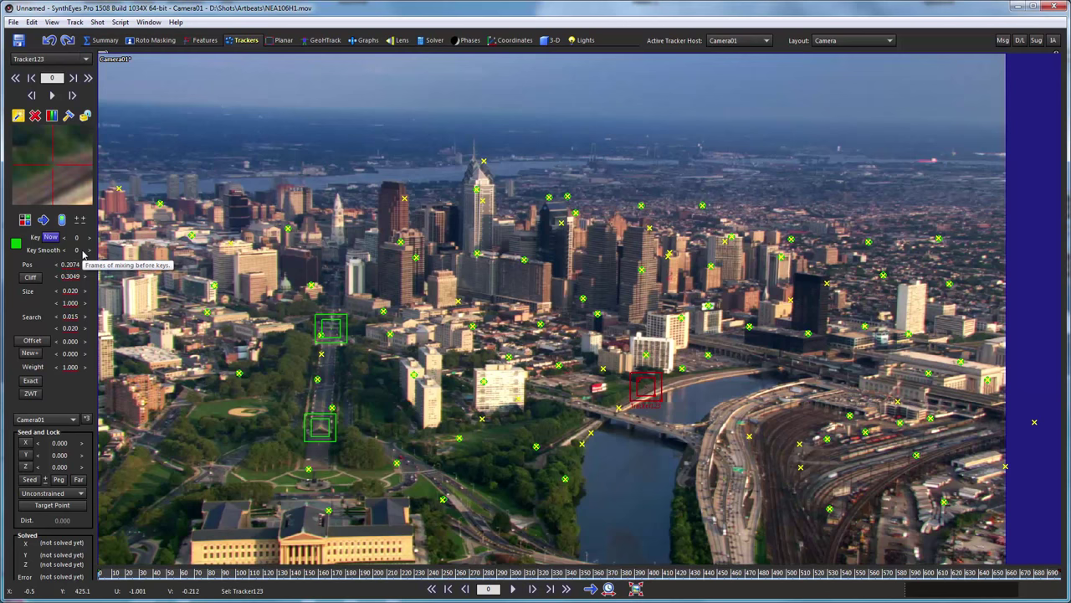
Step: Colour the three new parkway and riverside trackers blue
left_click(328, 340, "ctrl")
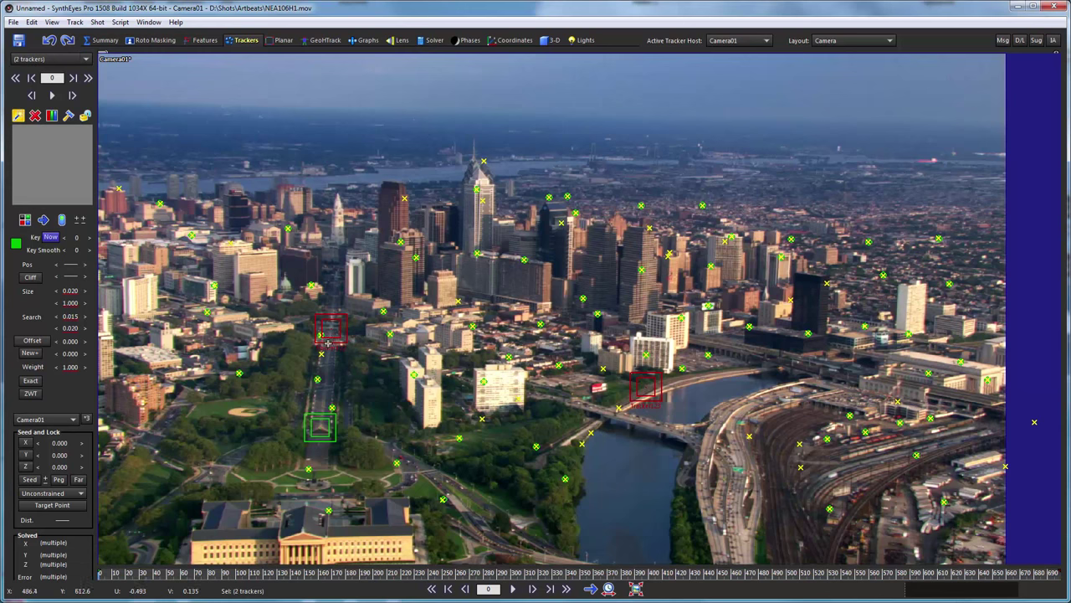
left_click(318, 421, "ctrl")
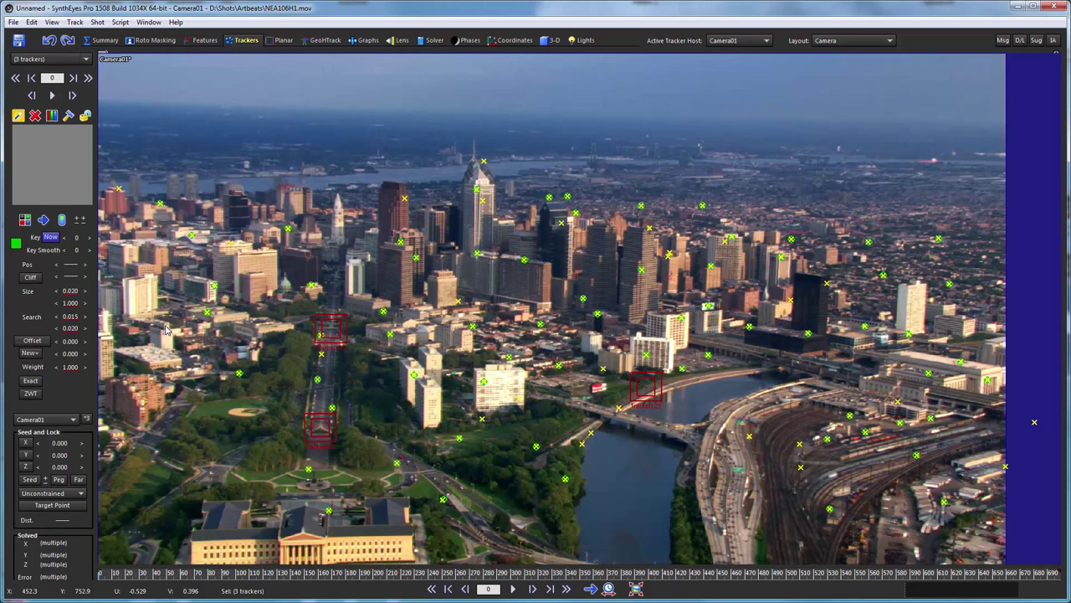
left_click(16, 244)
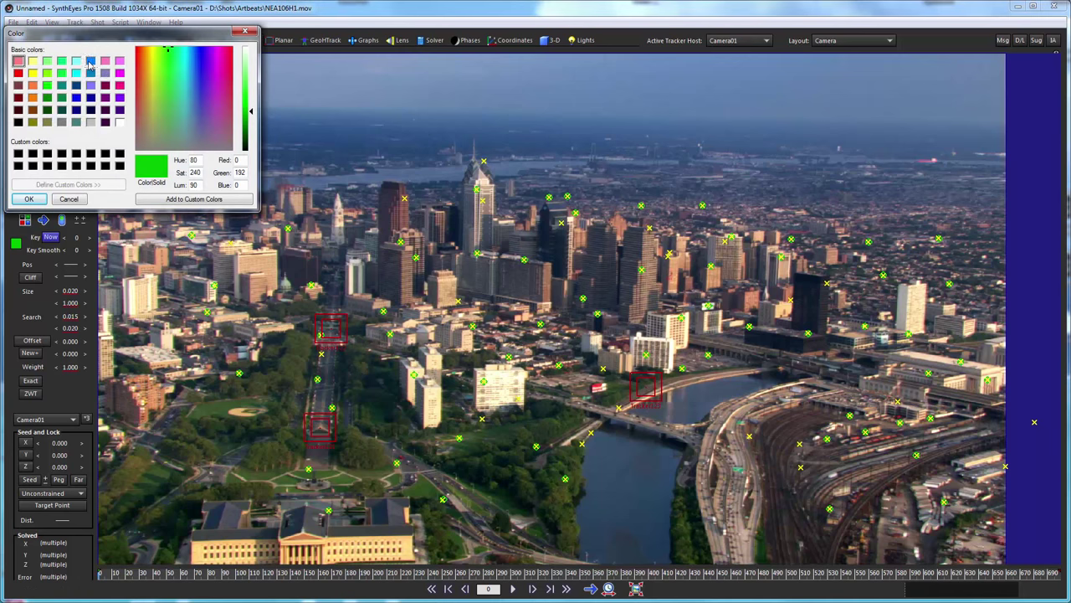
left_click(90, 61)
left_click(28, 198)
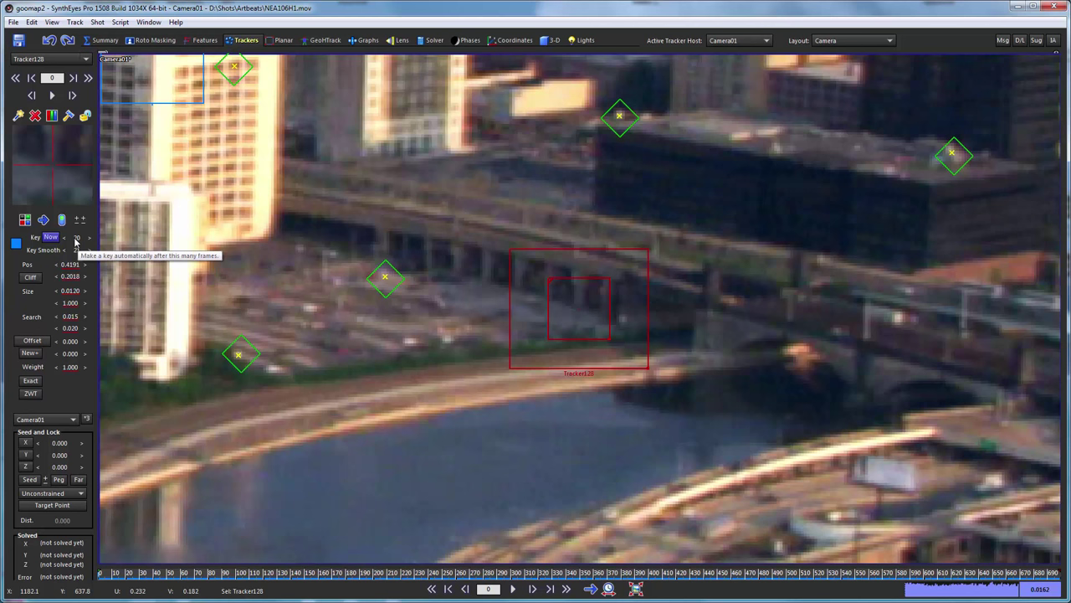
Step: Play the shot with the view following Tracker128 to check it holds the viaduct
left_click(75, 23)
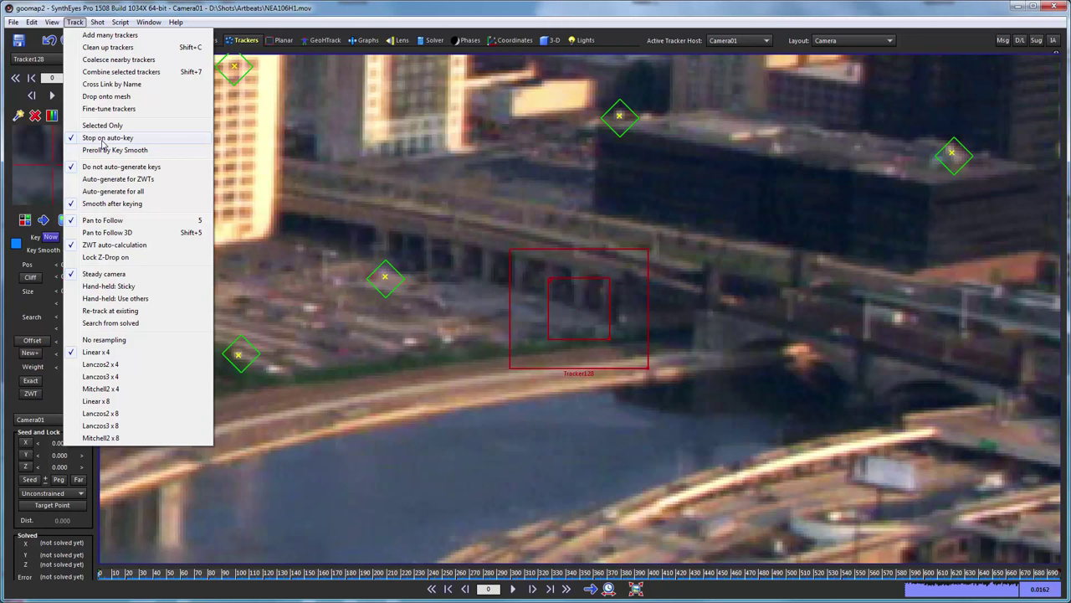
left_click(187, 18)
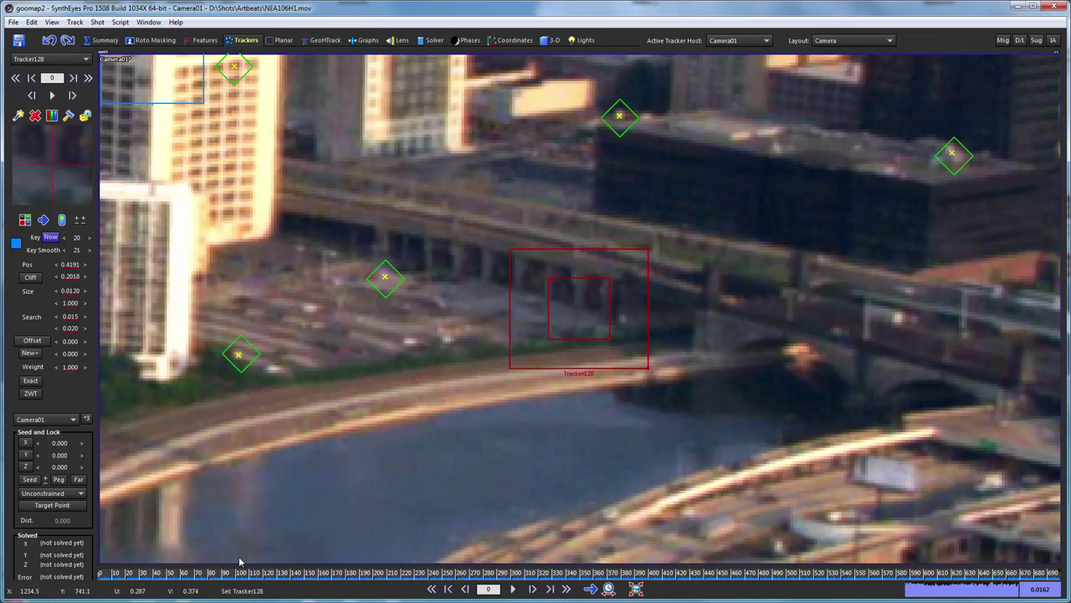
key("space")
key("space")
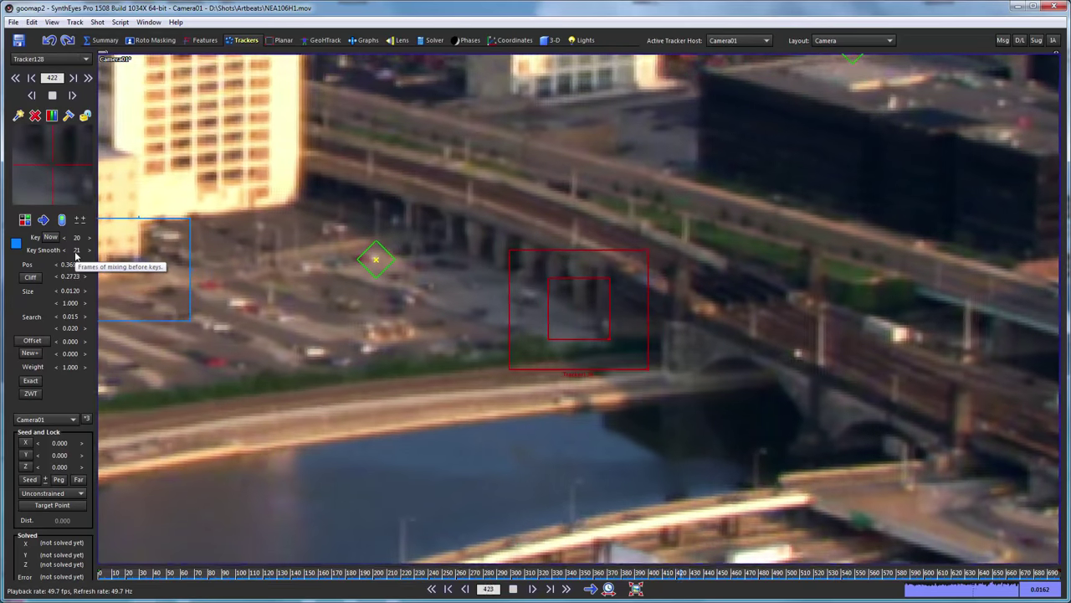
mouse_move(372, 252)
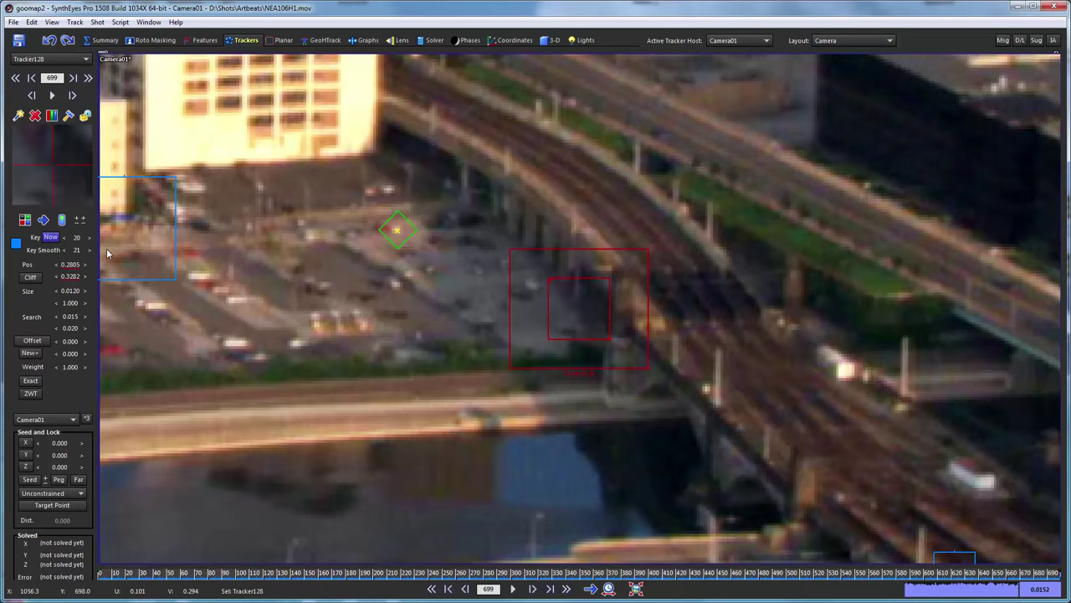
Step: Lock Tracker128, replay the full shot from frame 0, and switch to the GeoHTrack perspective view
left_click(85, 115)
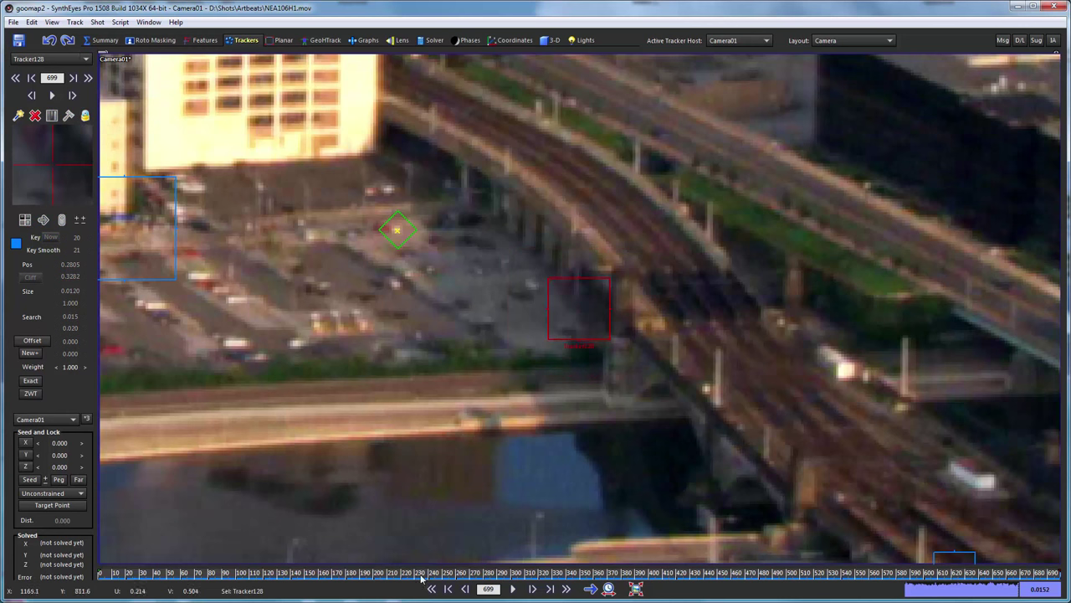
left_click(636, 589)
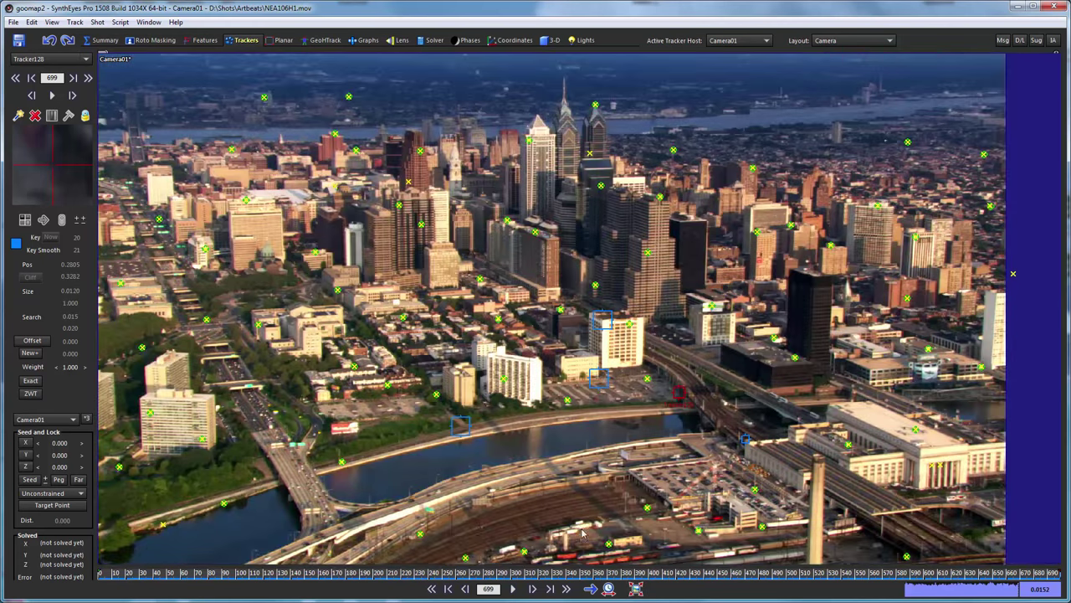
key("Home")
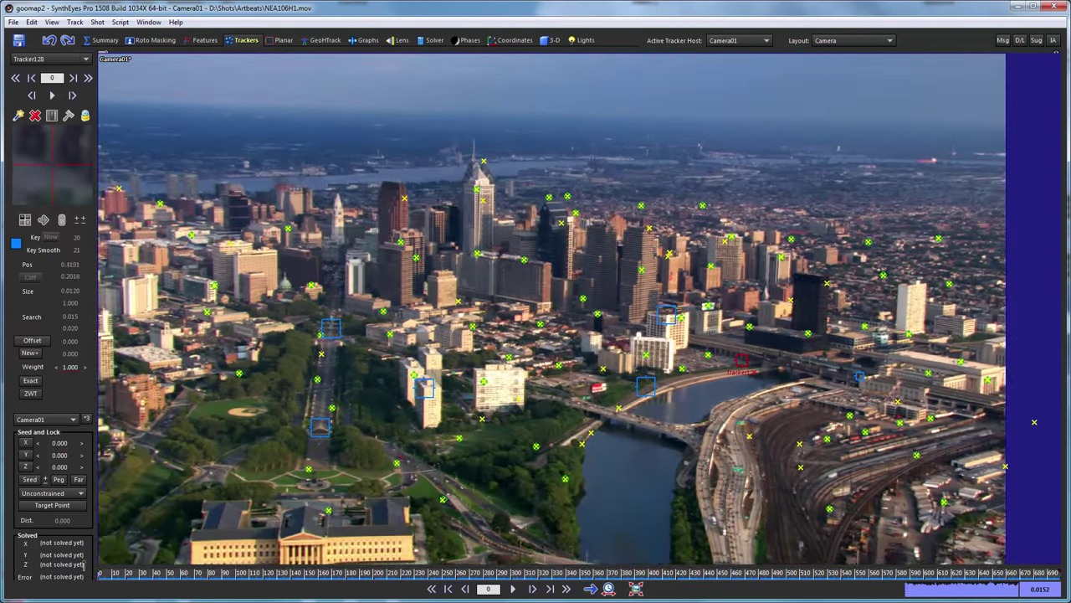
left_click_drag(100, 573, 216, 573)
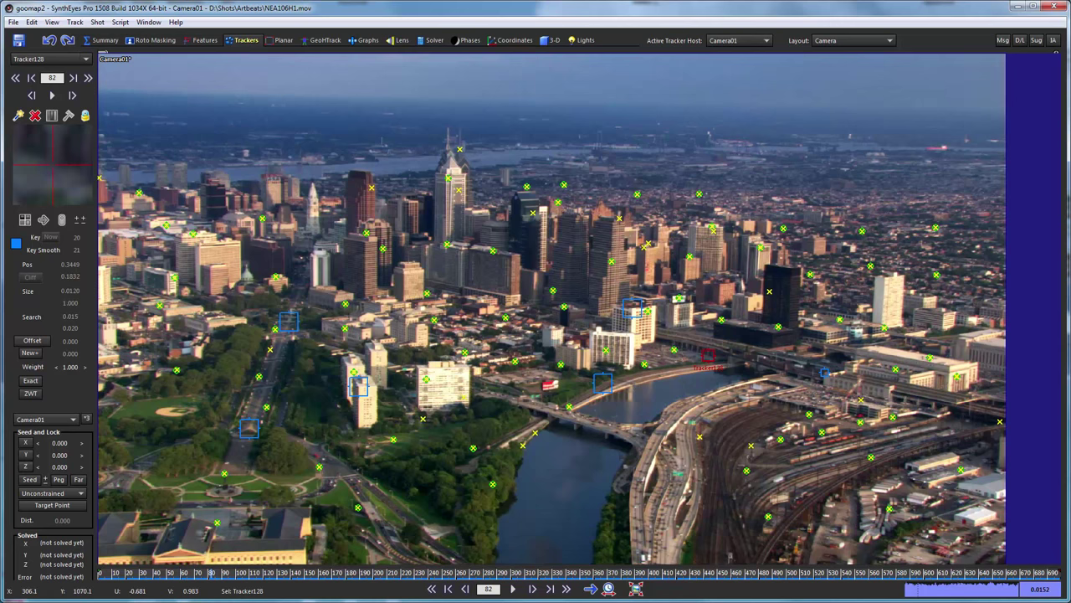
key("space")
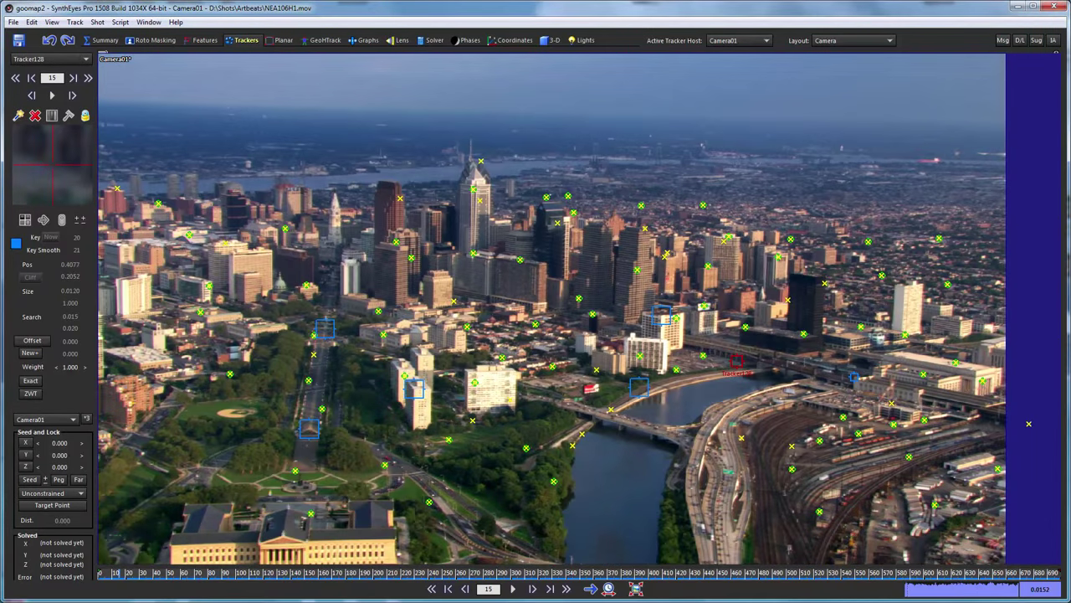
key("Home")
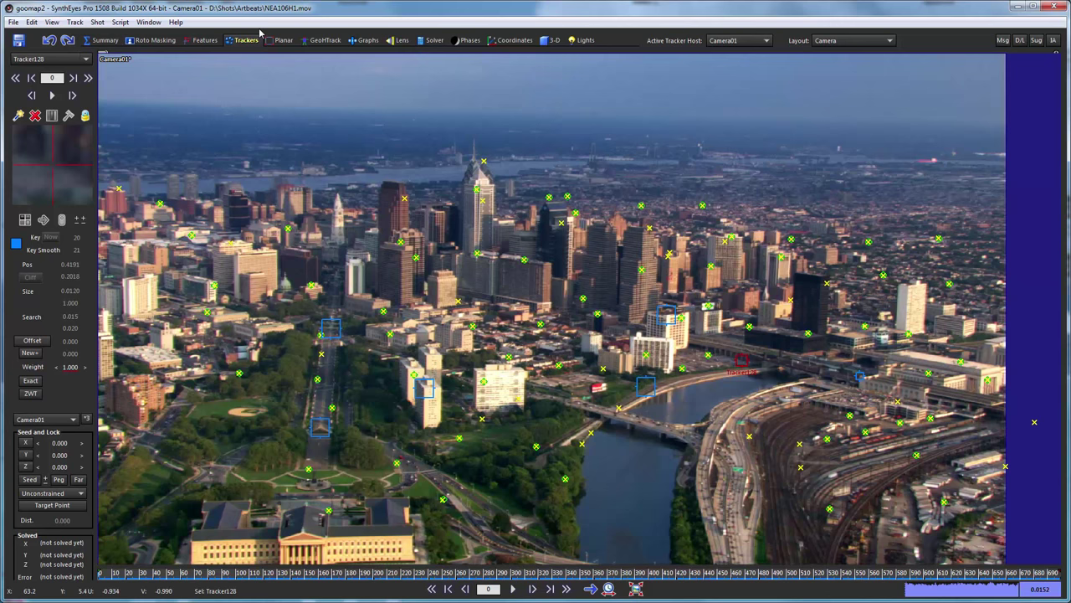
left_click(321, 40)
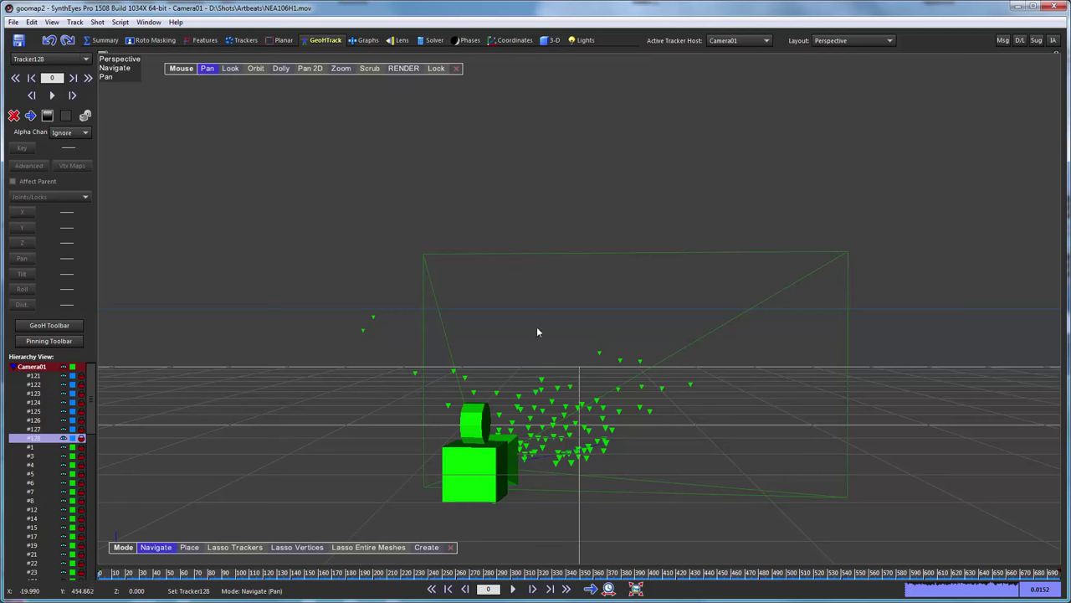
Step: Create a plane mesh among the tracker points near Tracker37
left_click(578, 428)
left_click_drag(256, 68, 427, 77)
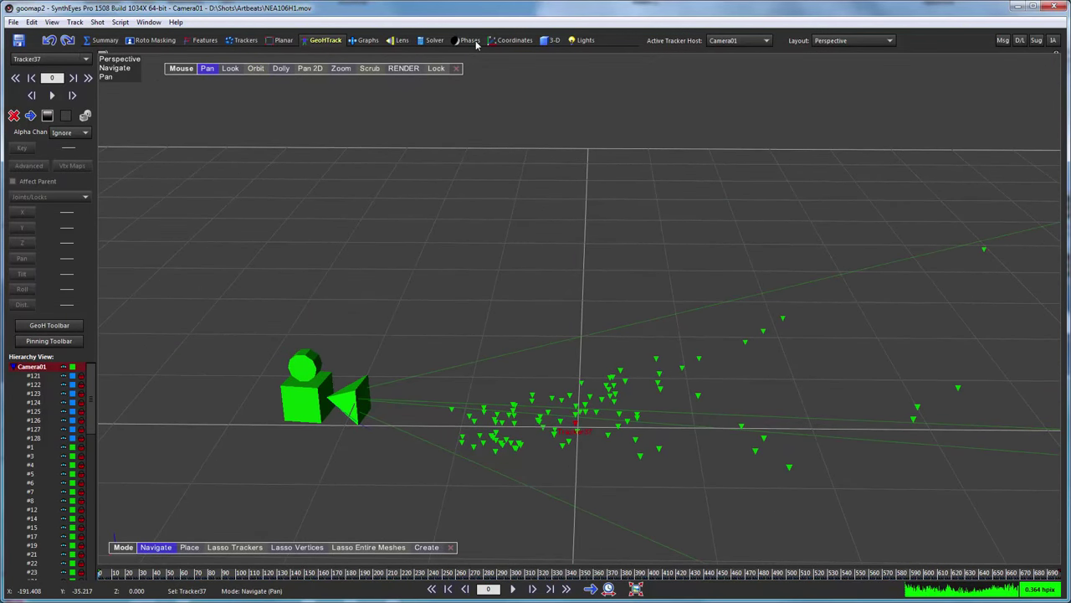
right_click(320, 165)
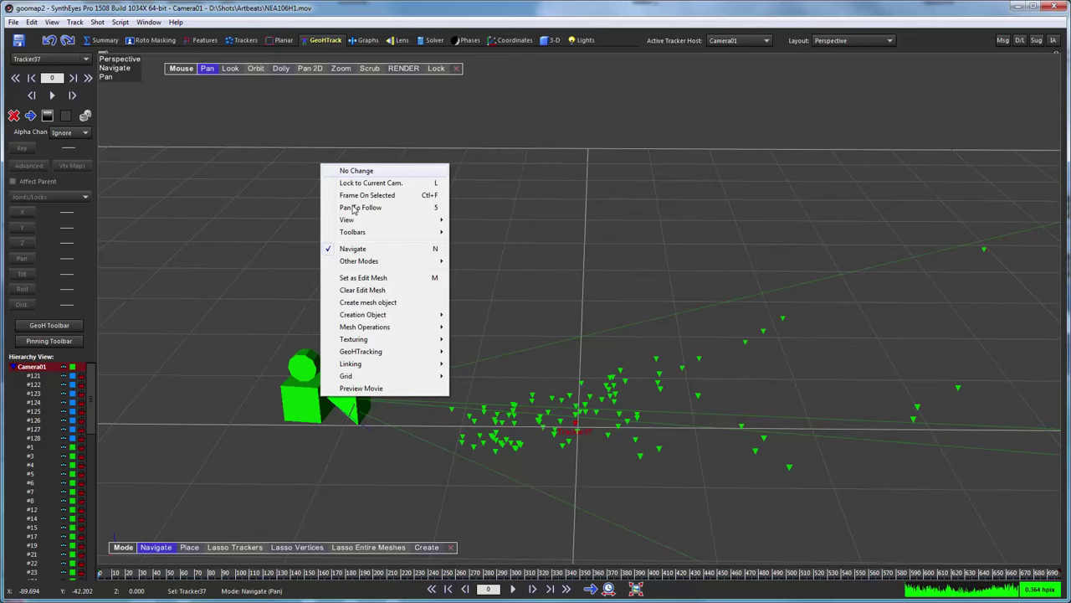
mouse_move(398, 319)
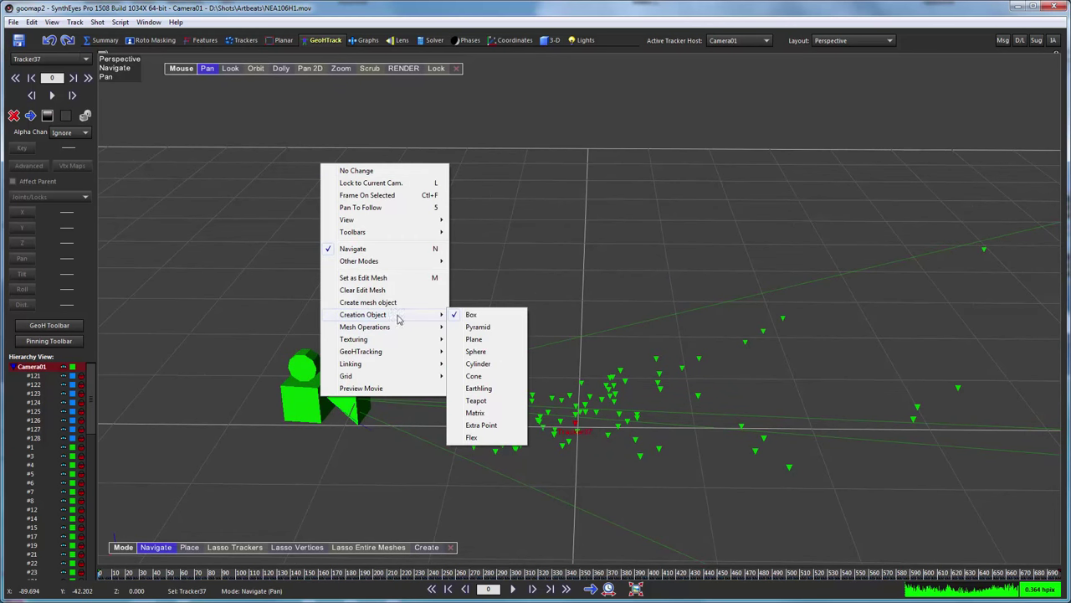
left_click(474, 339)
left_click_drag(484, 474, 655, 376)
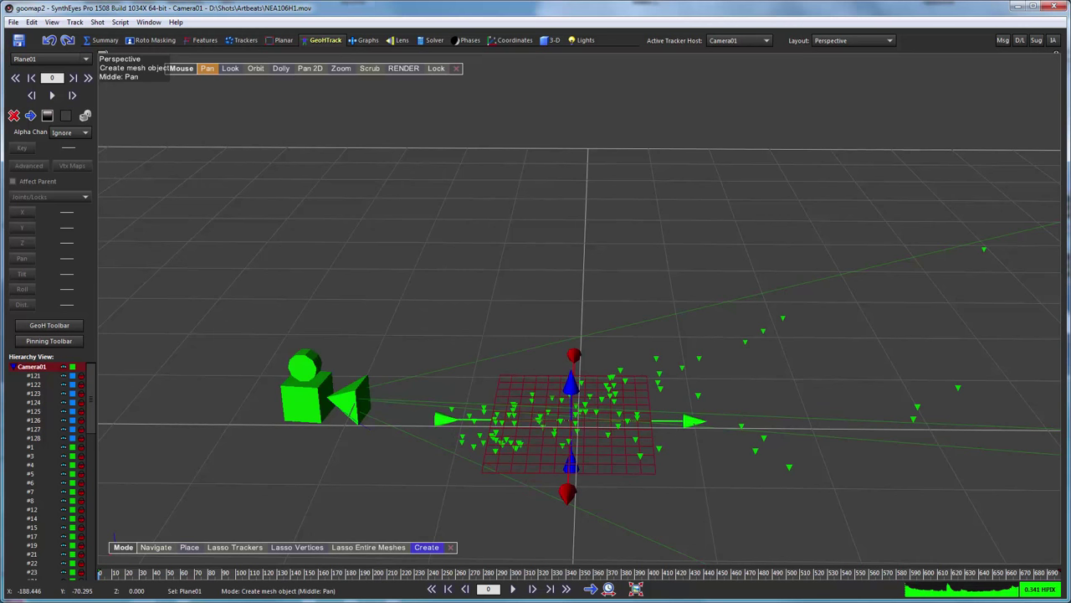
left_click(545, 42)
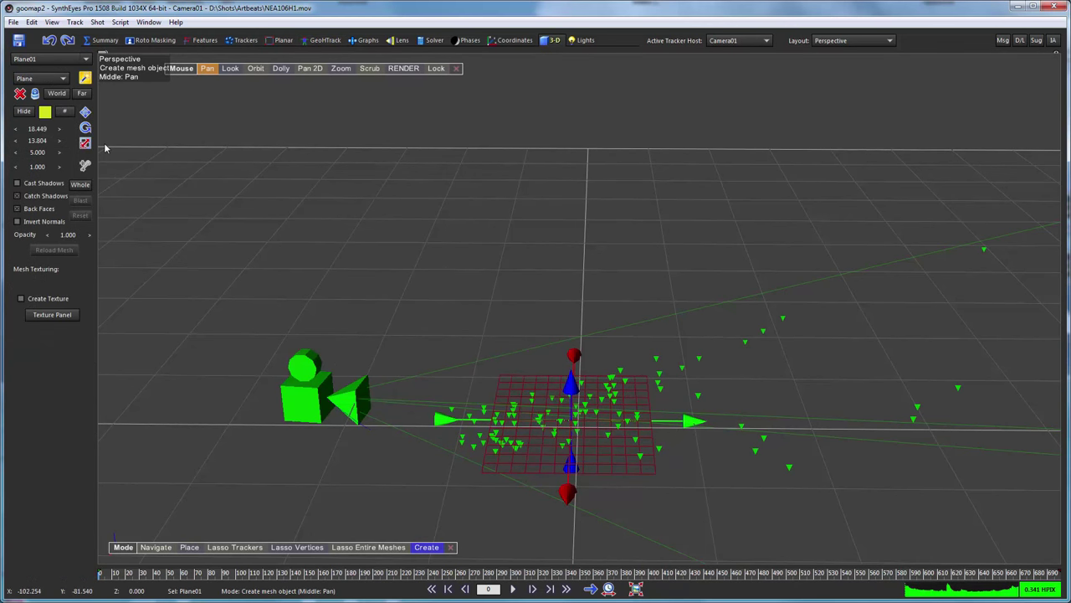
Step: Size the new plane to 150 by 140
double_click(33, 128)
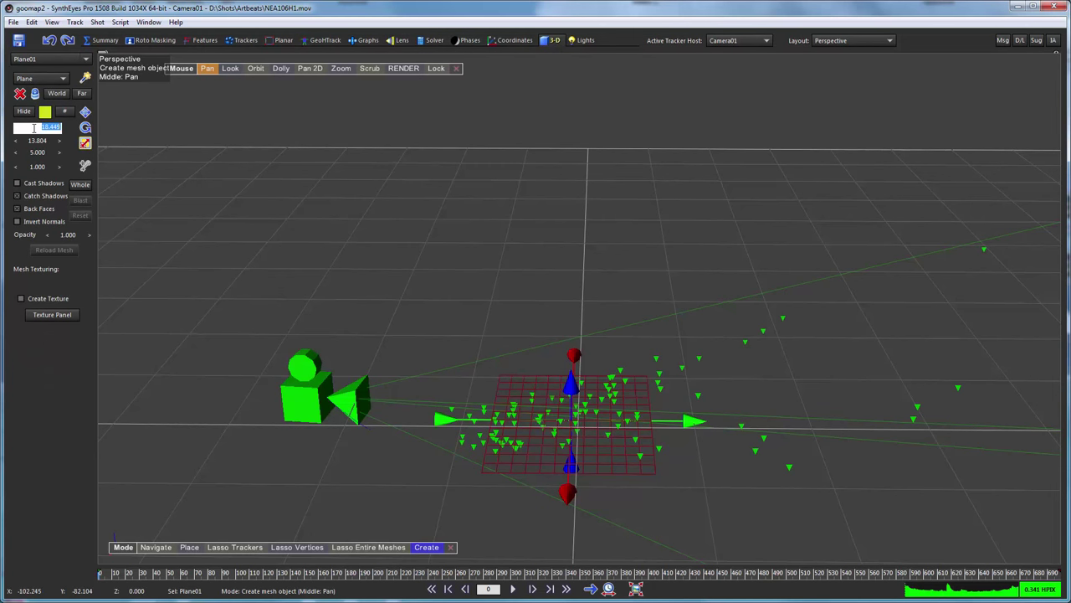
type("150")
key("Tab")
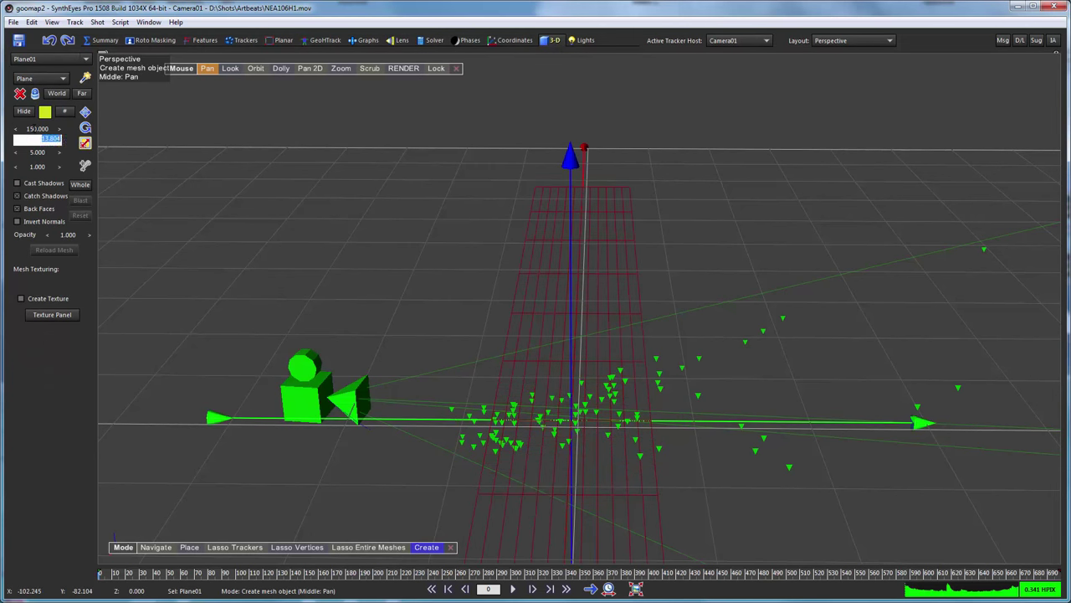
type("140")
key("Return")
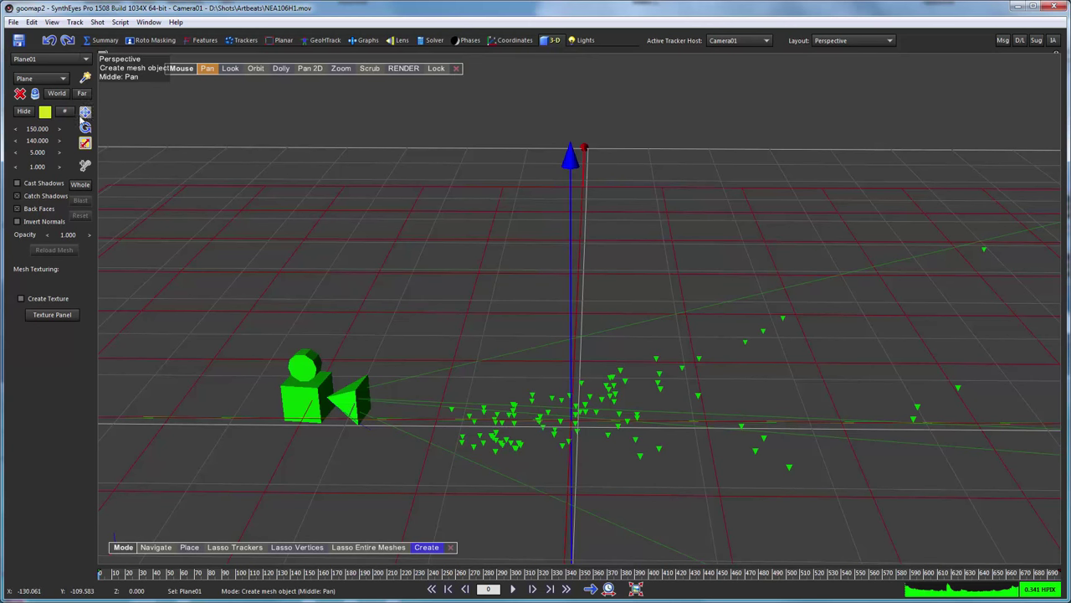
Step: Set the plane's X and Y position to 0 so it sits at the origin
left_click(86, 111)
left_click(32, 128)
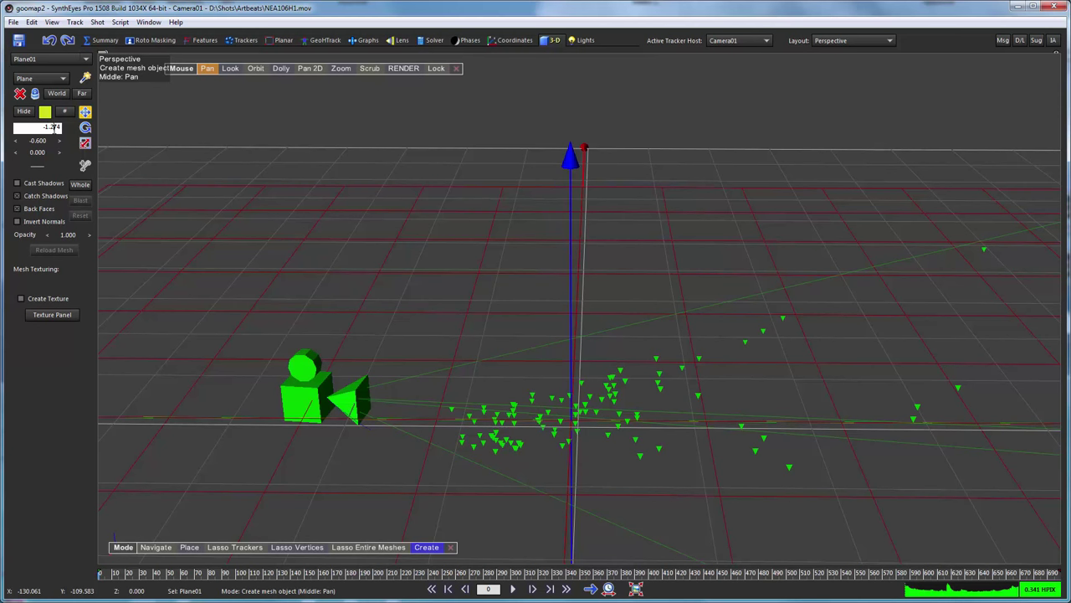
double_click(54, 127)
key("BackSpace")
type("0")
key("Return")
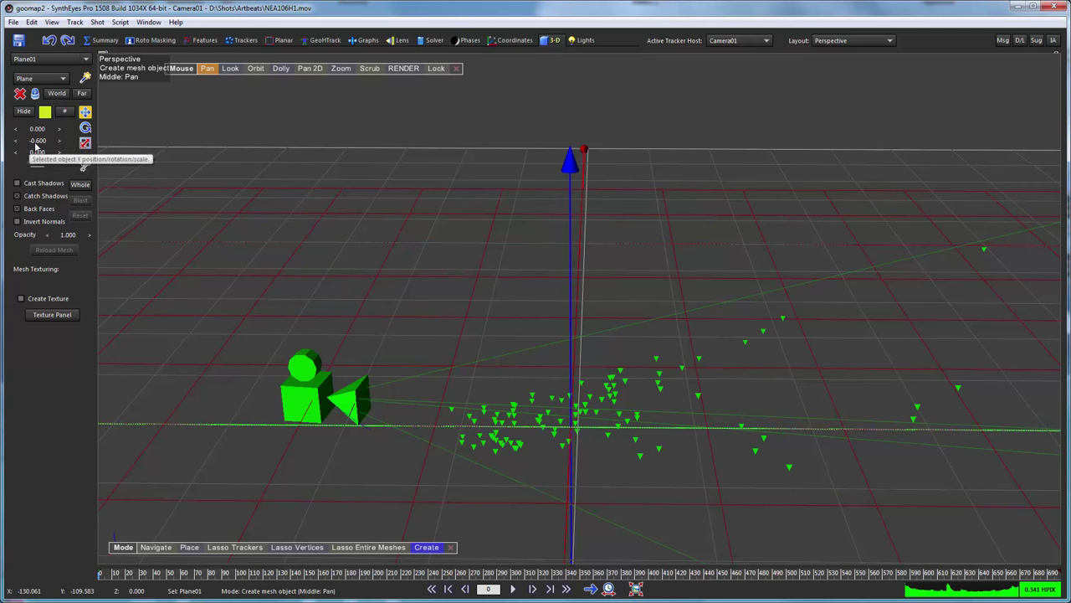
double_click(36, 144)
type("0")
key("Return")
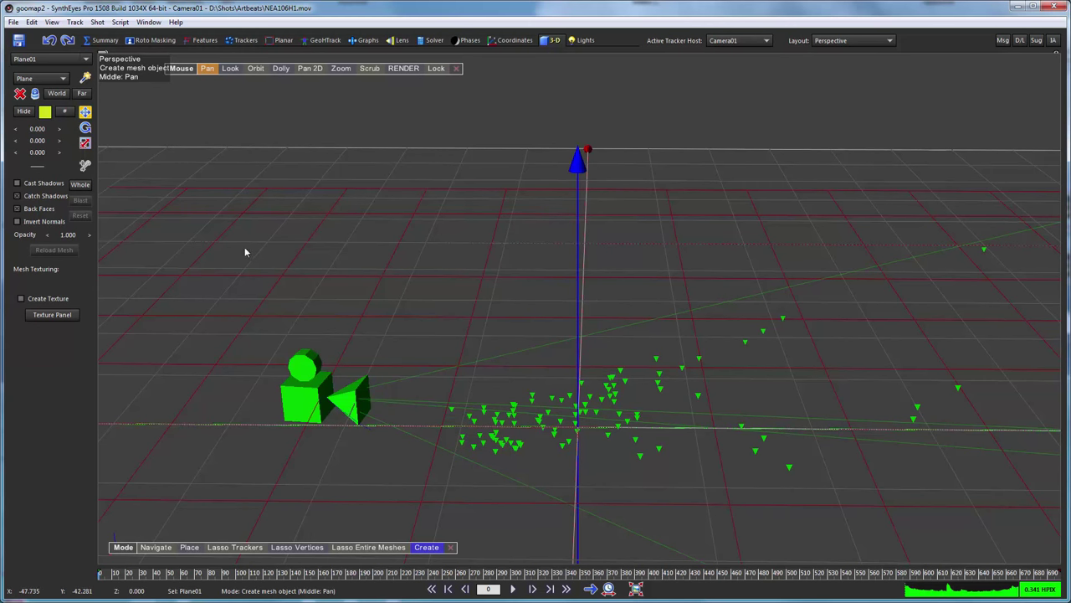
Step: Lower the plane's opacity and texture it with planview.jpg
left_click(42, 235)
left_click_drag(42, 235, 11, 239)
left_click(148, 22)
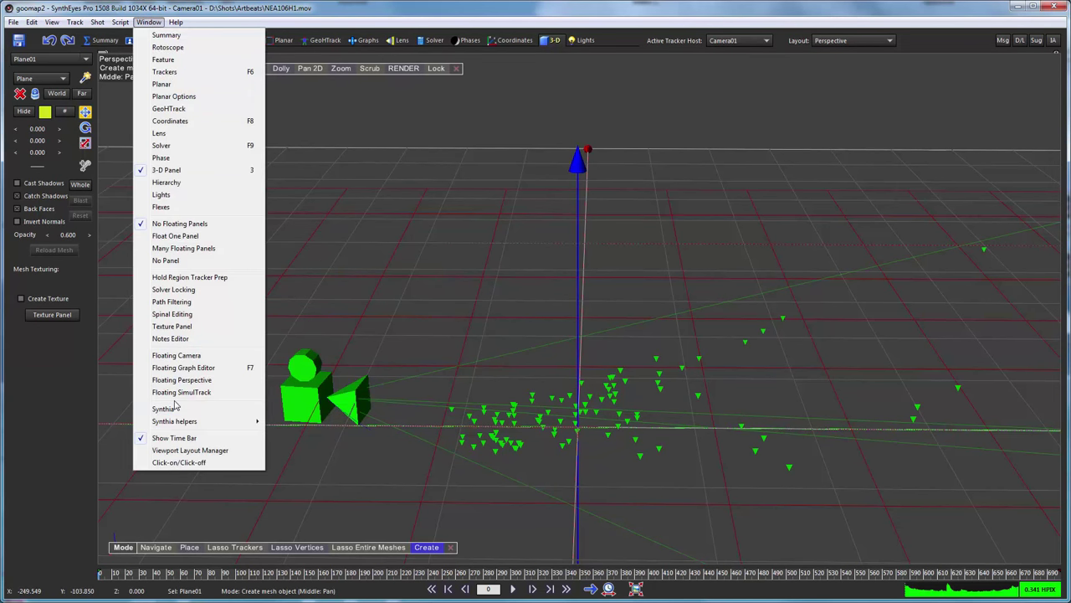
left_click(168, 327)
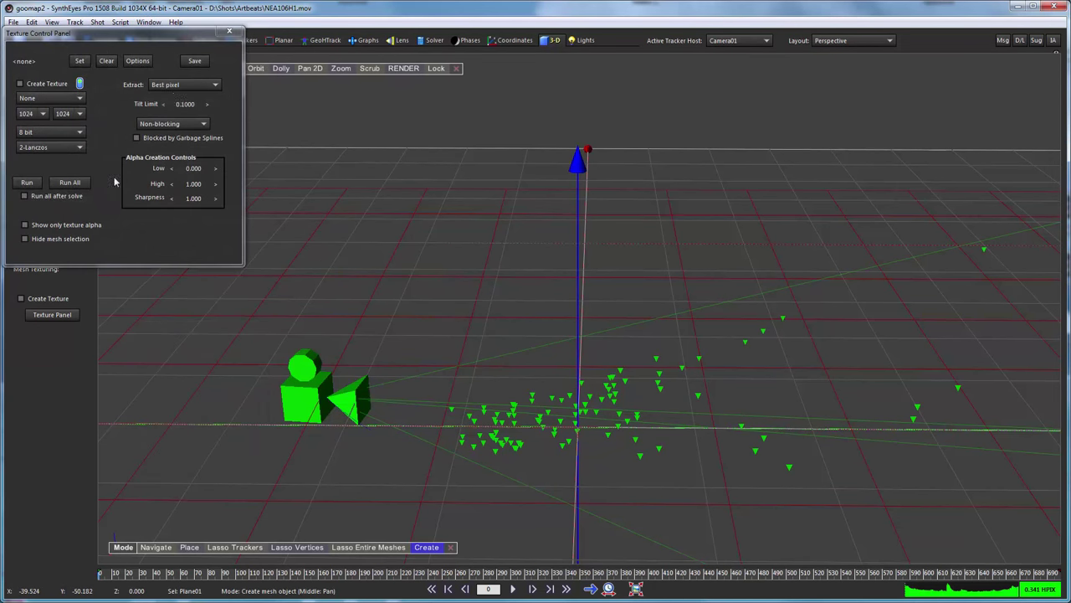
left_click(77, 61)
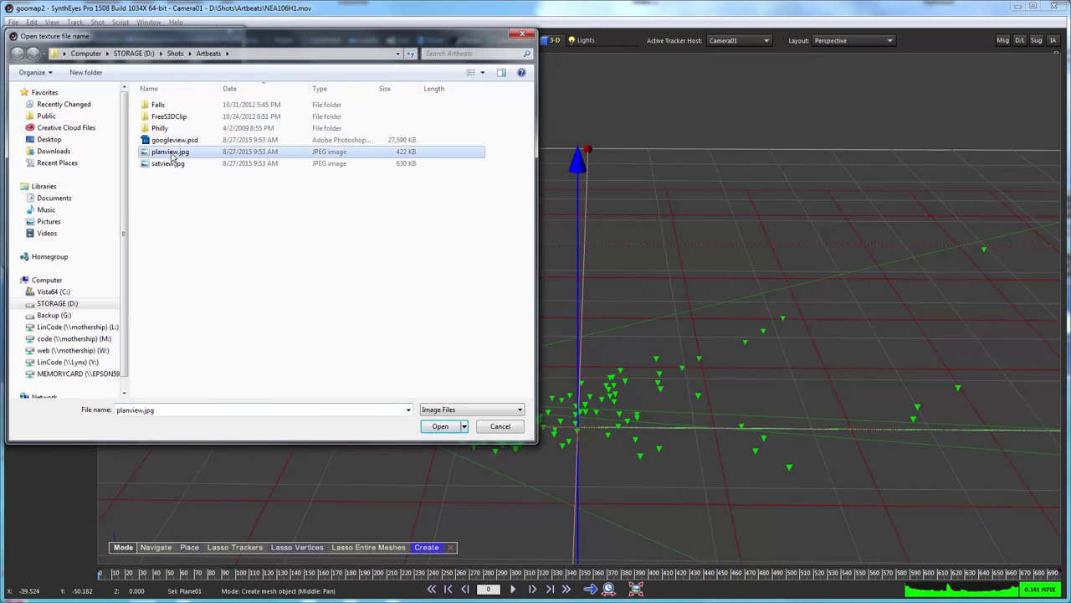
double_click(171, 152)
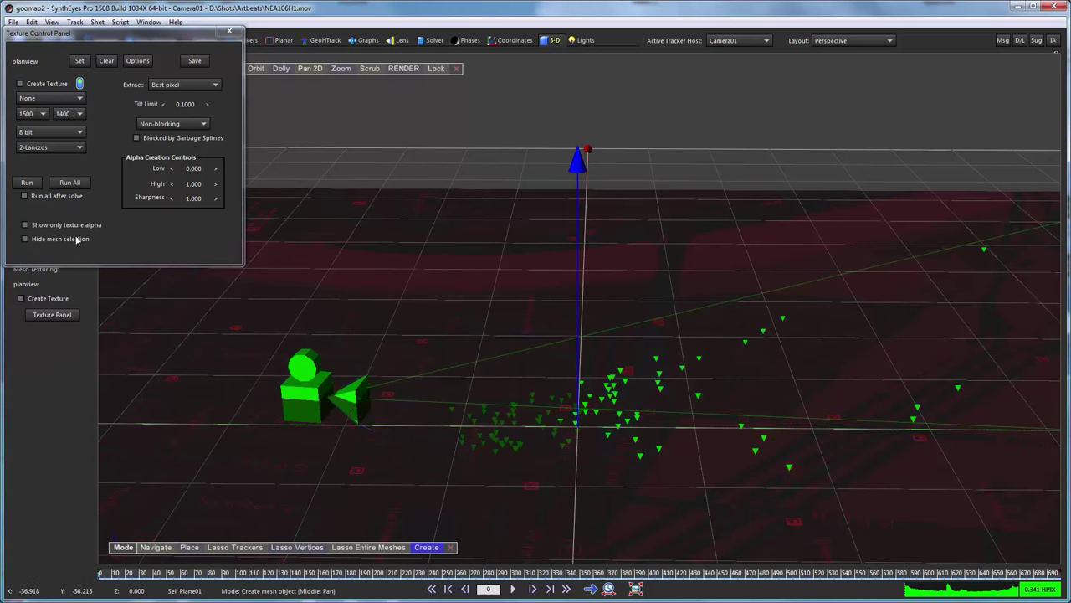
Step: Toggle Hide mesh selection on and off to compare the street-map texture
left_click(25, 240)
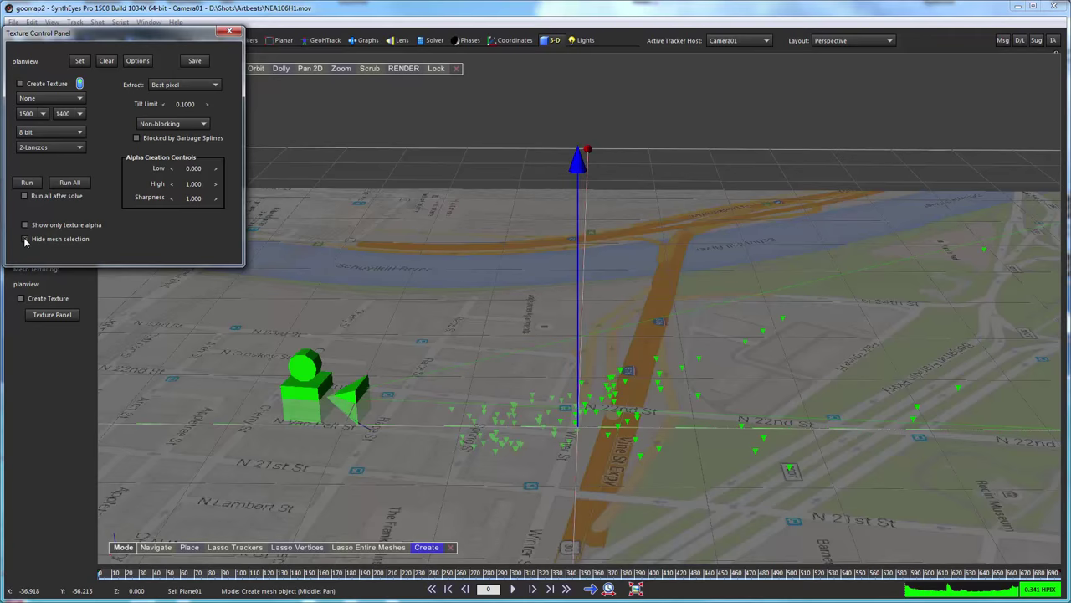
left_click(26, 239)
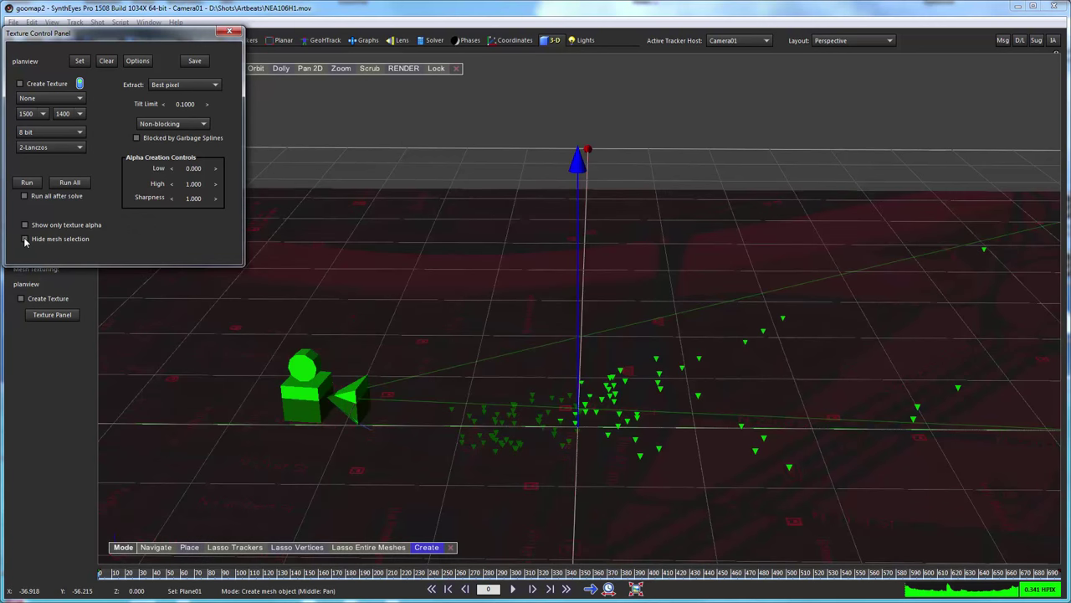
left_click(25, 239)
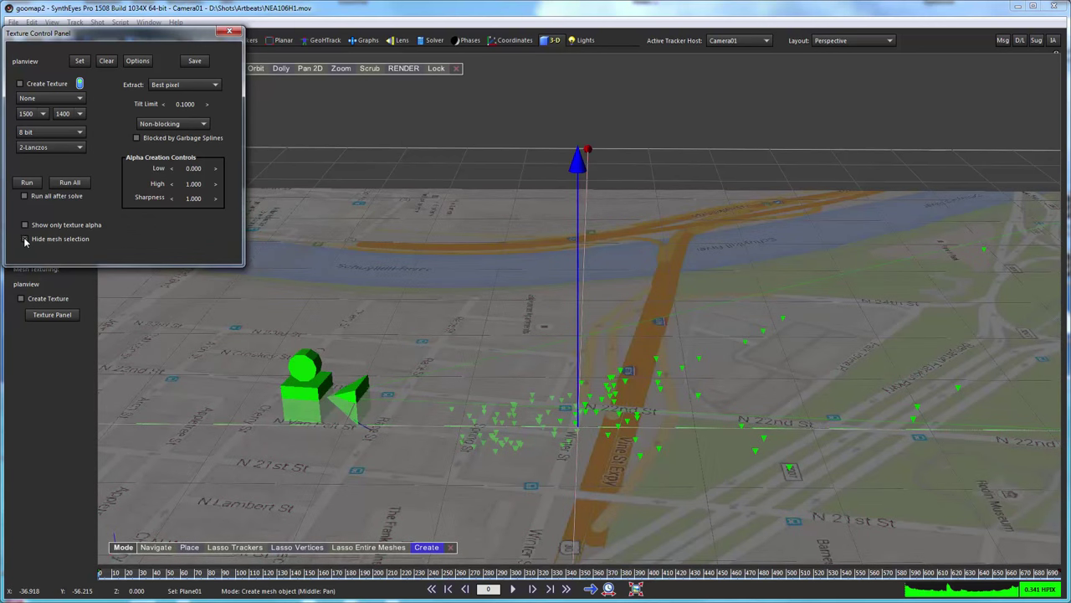
left_click(25, 239)
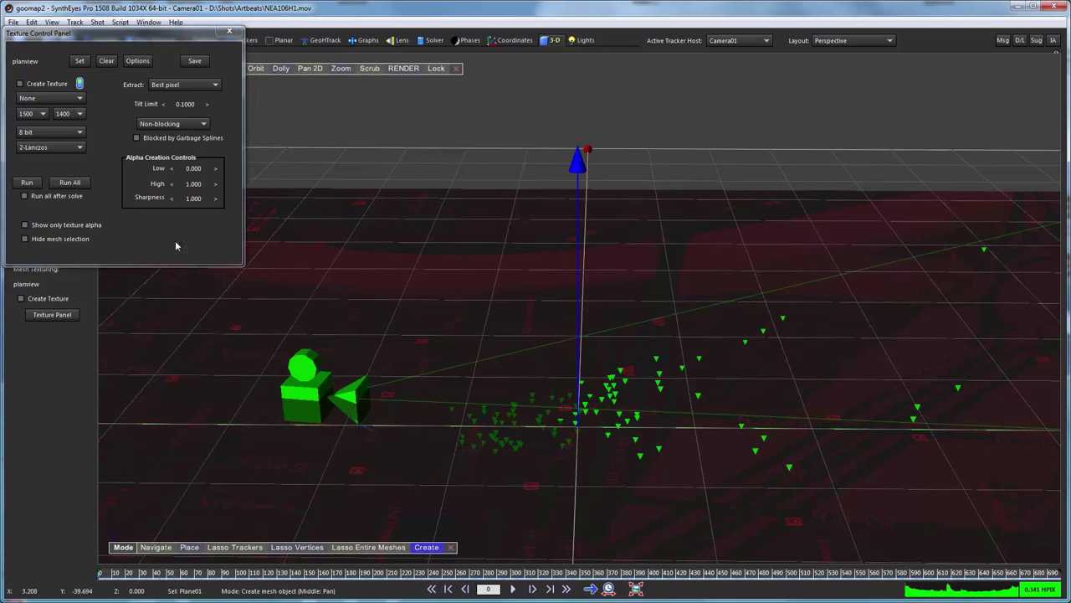
Step: Switch to the GeoHTrack room and scroll through its object hierarchy
left_click(324, 42)
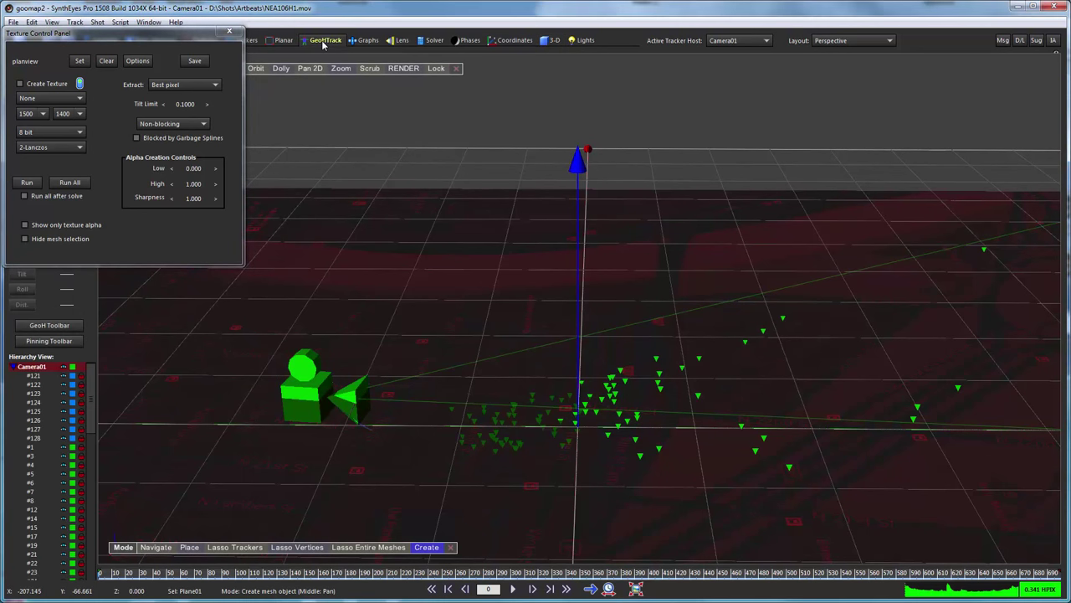
scroll(46, 426, "down", 2)
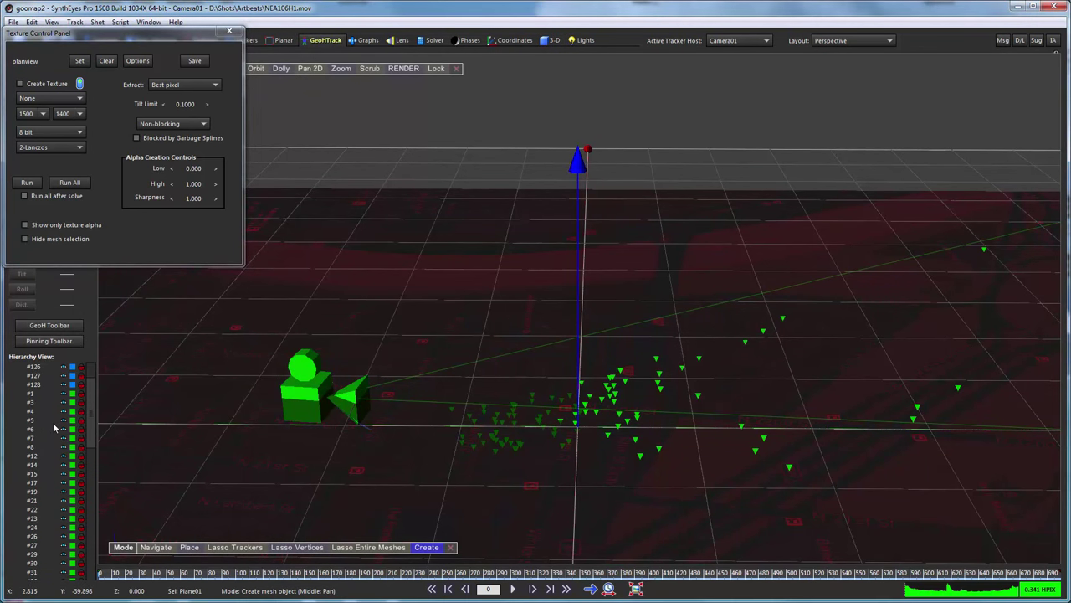
scroll(54, 429, "down", 5)
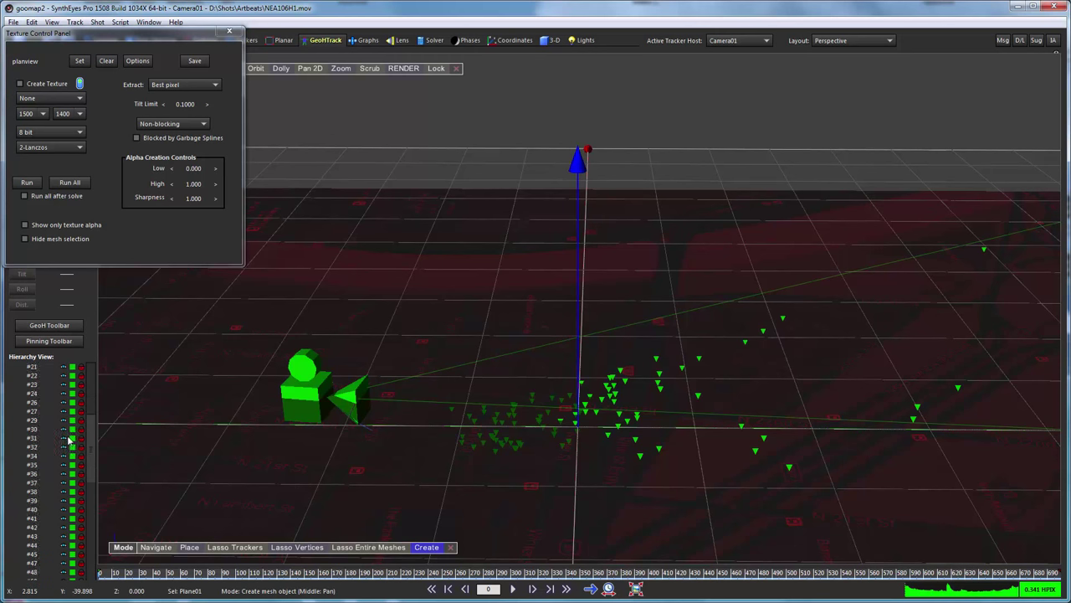
scroll(69, 440, "down", 15)
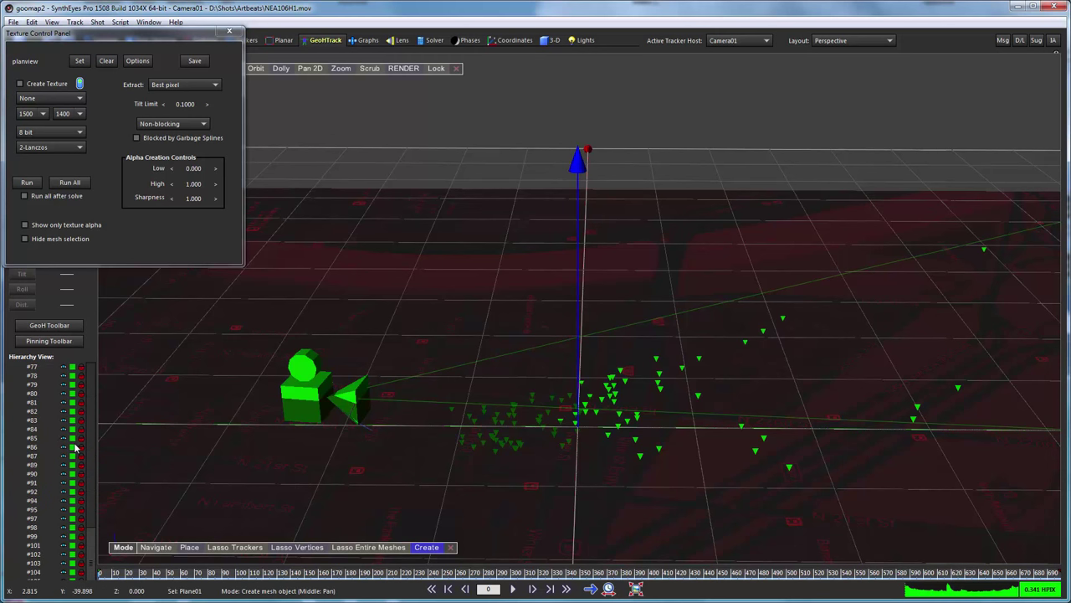
scroll(74, 437, "down", 7)
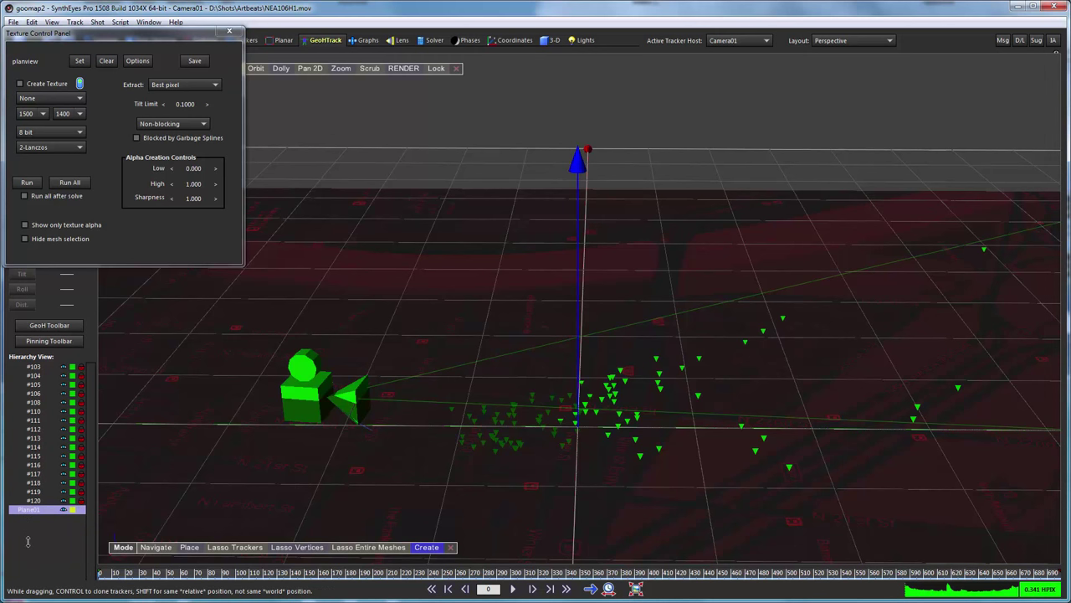
Step: Duplicate the map plane and texture the copy with satview.jpg
key("ctrl+d")
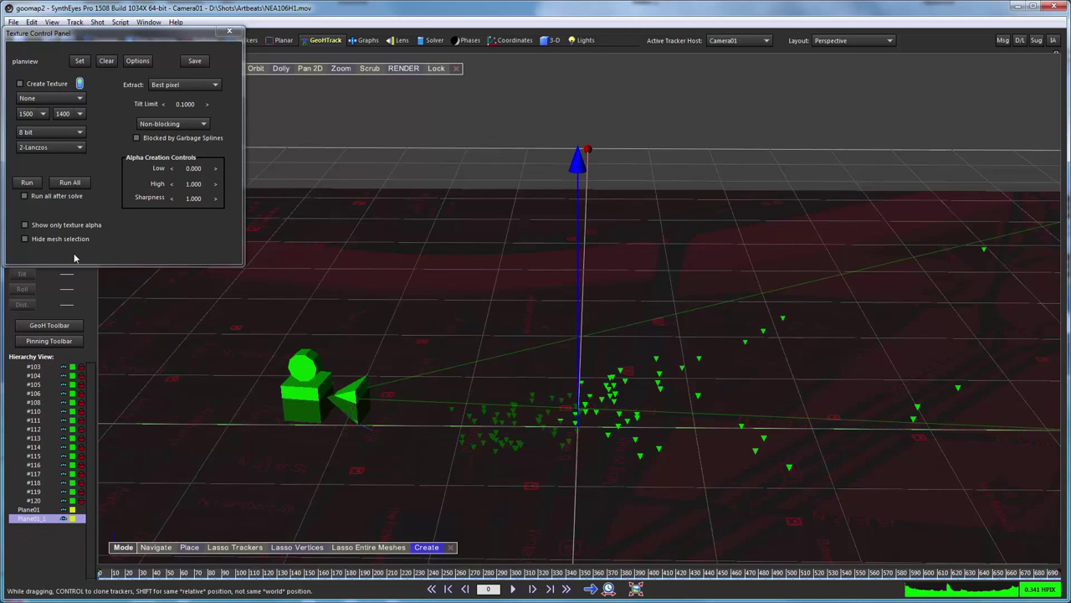
left_click(80, 61)
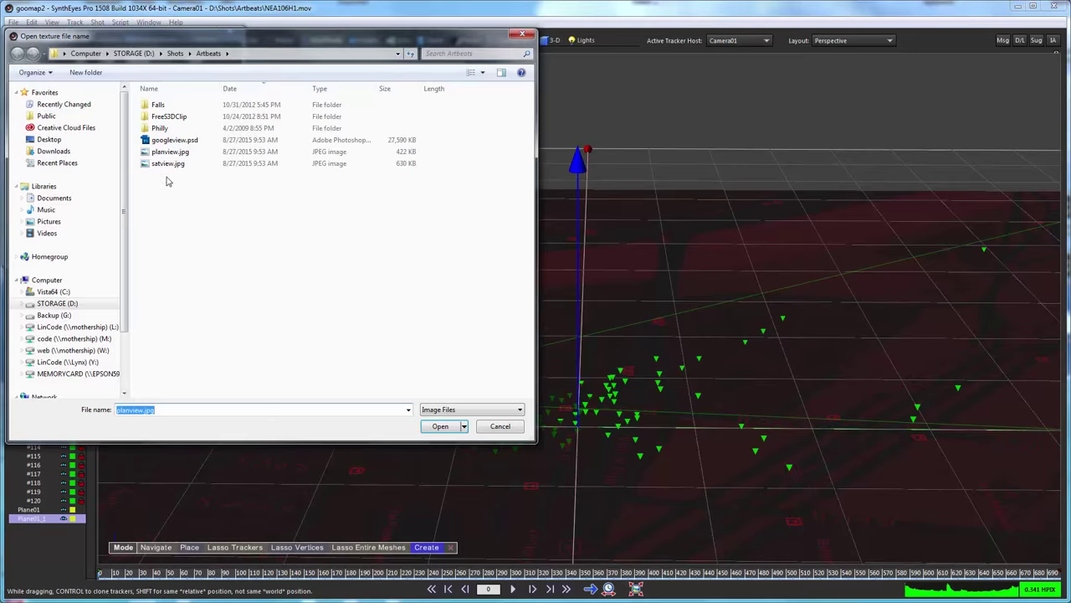
double_click(167, 164)
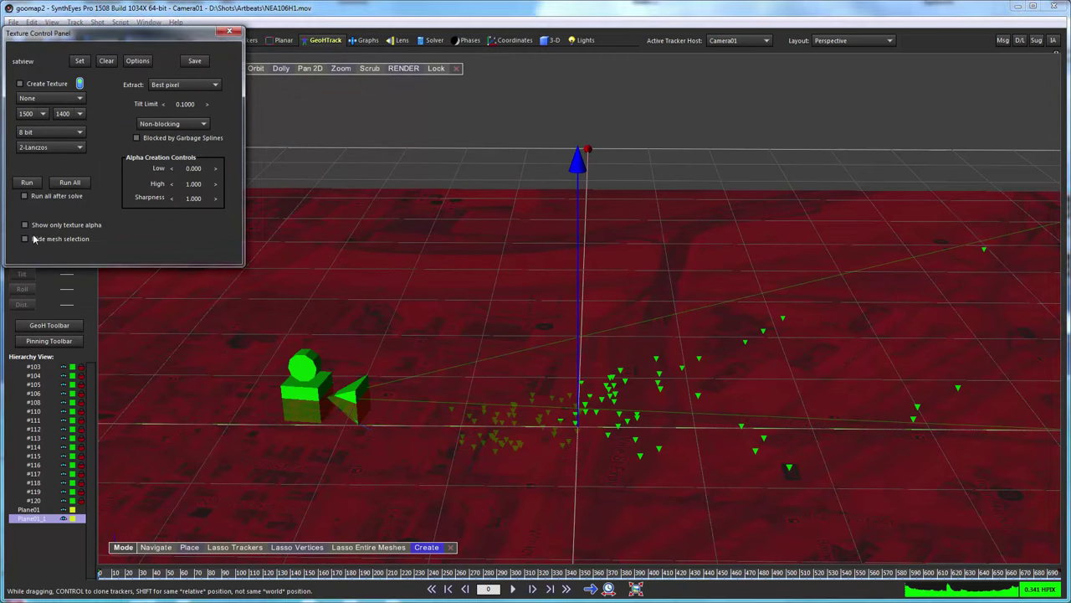
left_click(33, 238)
left_click(34, 239)
left_click(62, 519)
left_click(62, 519)
left_click(62, 519)
left_click(62, 520)
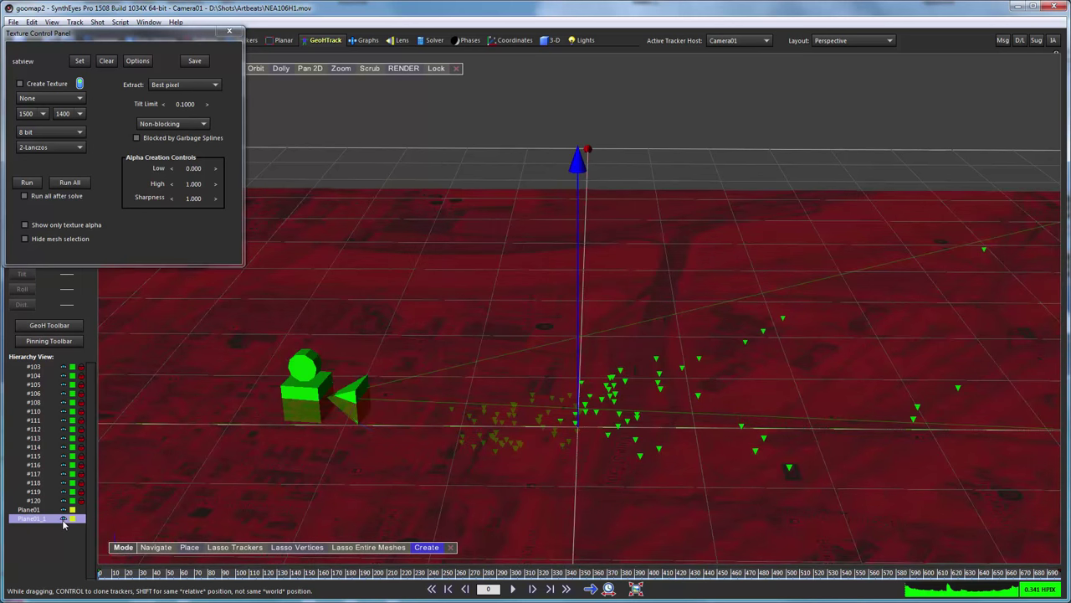
Step: Rename the copy 'satview' and the original plane 'planview'
double_click(25, 519)
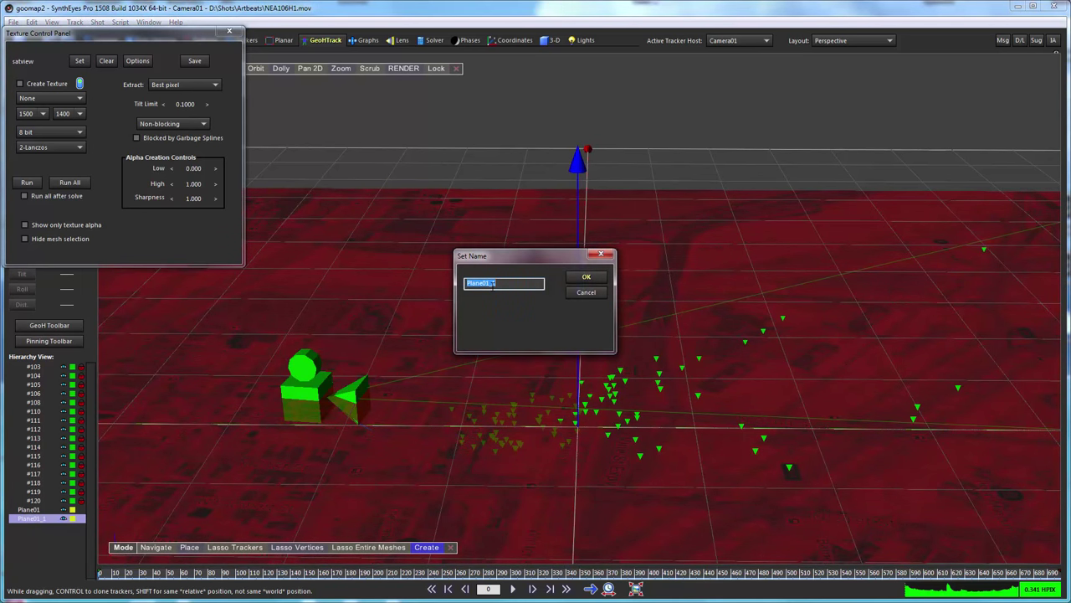
type("satview")
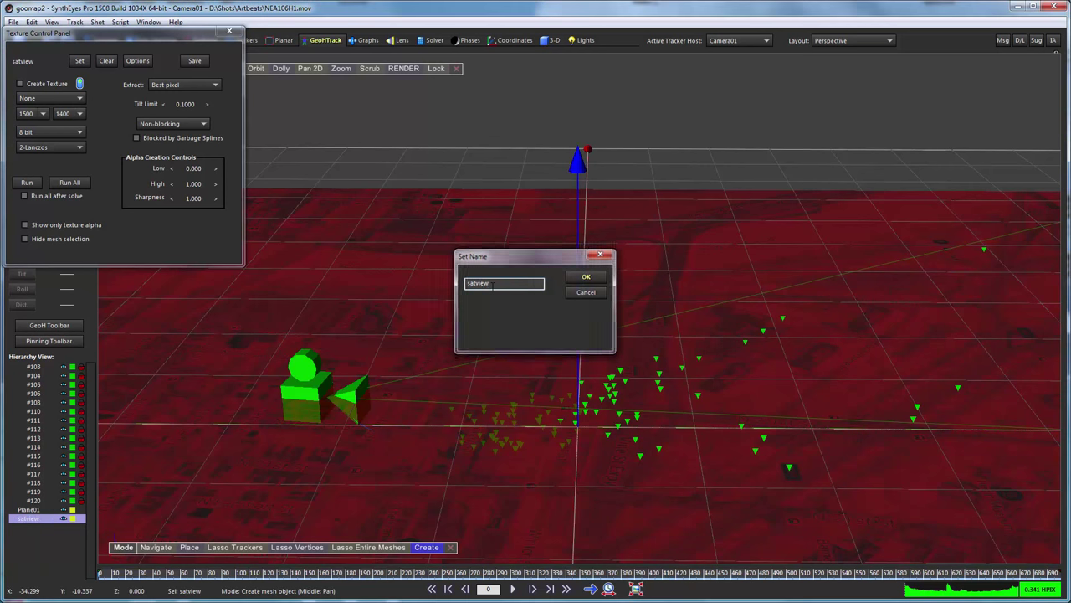
key("Return")
double_click(33, 509)
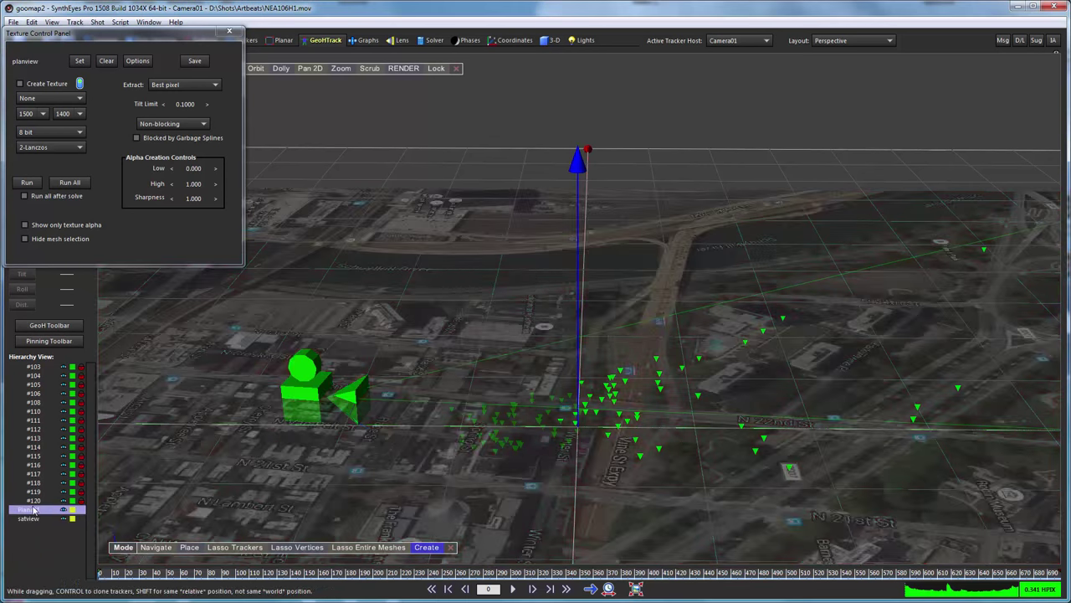
type("planview")
key("Return")
Step: Hide the satview plane, close the Texture panel, and orbit to look down more steeply
left_click(62, 518)
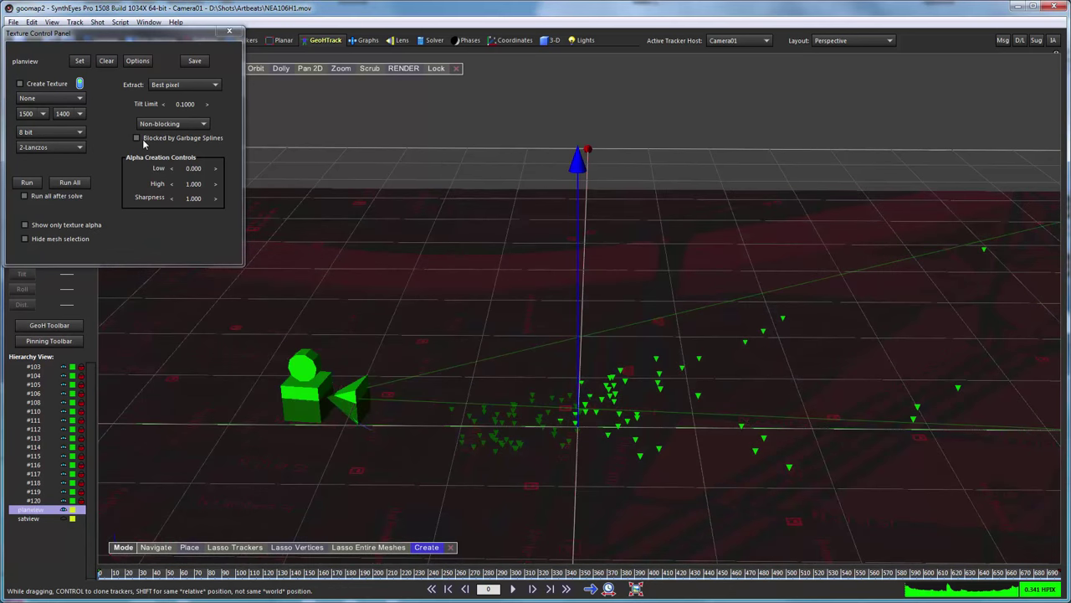
left_click(228, 32)
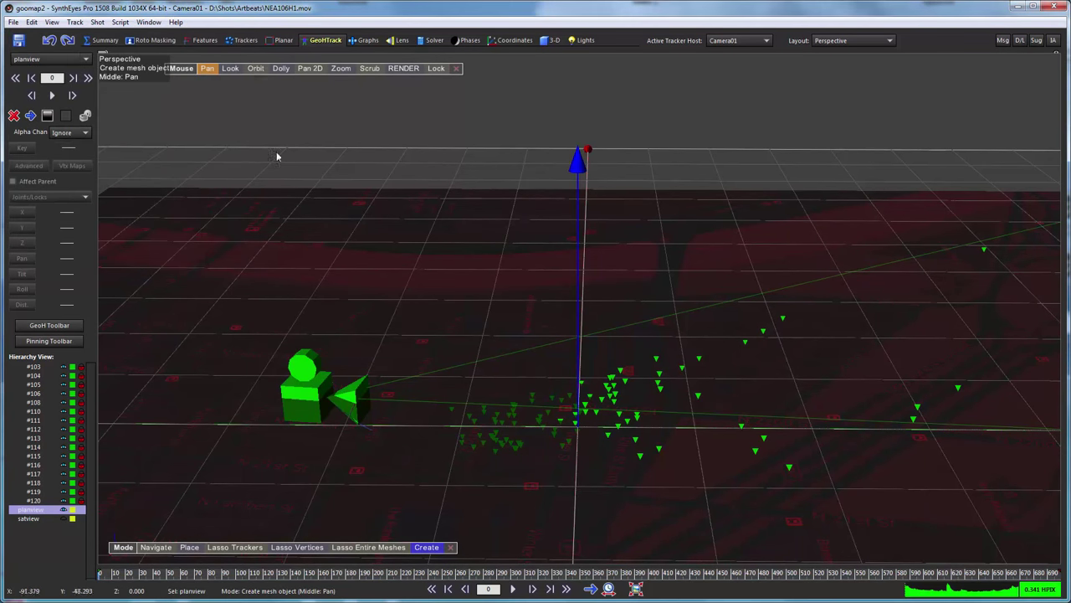
left_click(256, 68)
left_click_drag(254, 100, 262, 206)
Step: Dolly back until the whole planview map plane is visible, then bring up the Layout list
key("c")
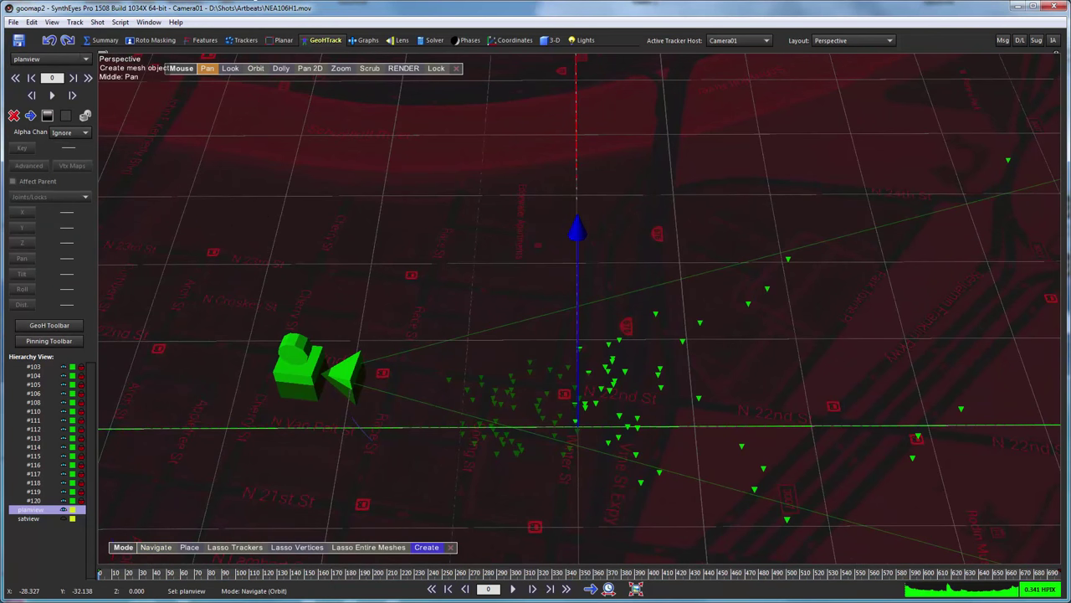
left_click(281, 69)
left_click_drag(246, 153, 519, 440)
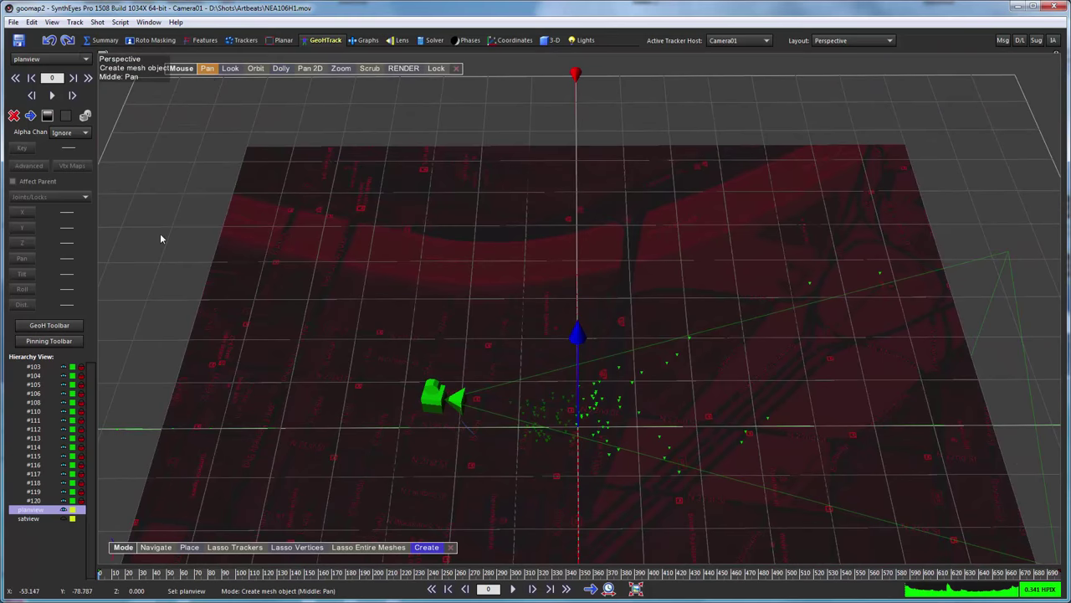
scroll(170, 231, "up", 5)
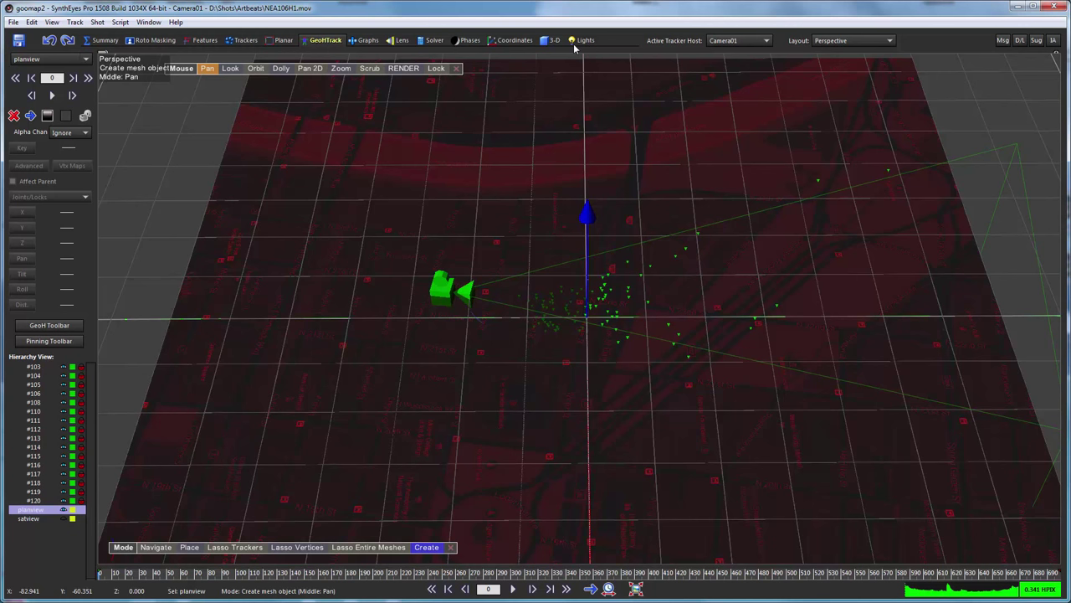
left_click(832, 40)
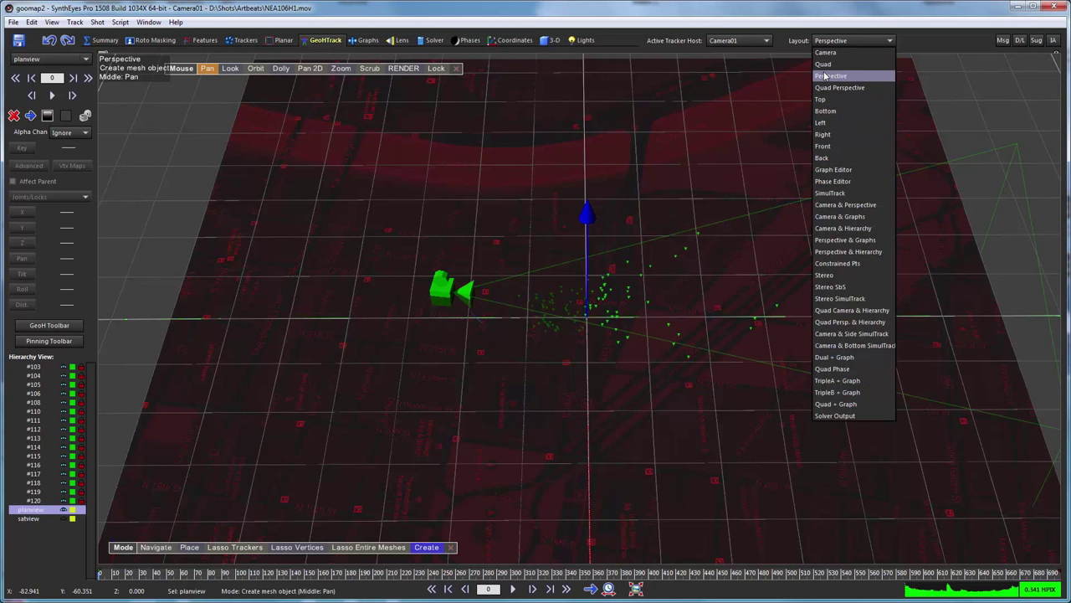
Step: Switch to the Camera & Perspective layout and select Tracker121
left_click(825, 205)
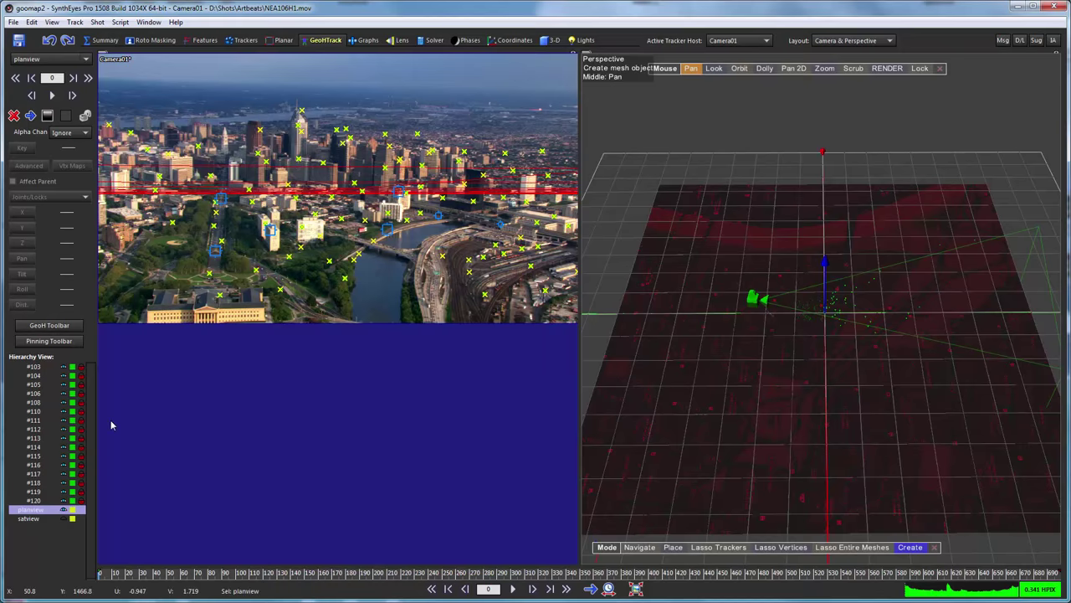
scroll(80, 444, "up", 3)
scroll(79, 443, "up", 8)
left_click_drag(94, 519, 94, 367)
left_click(30, 376)
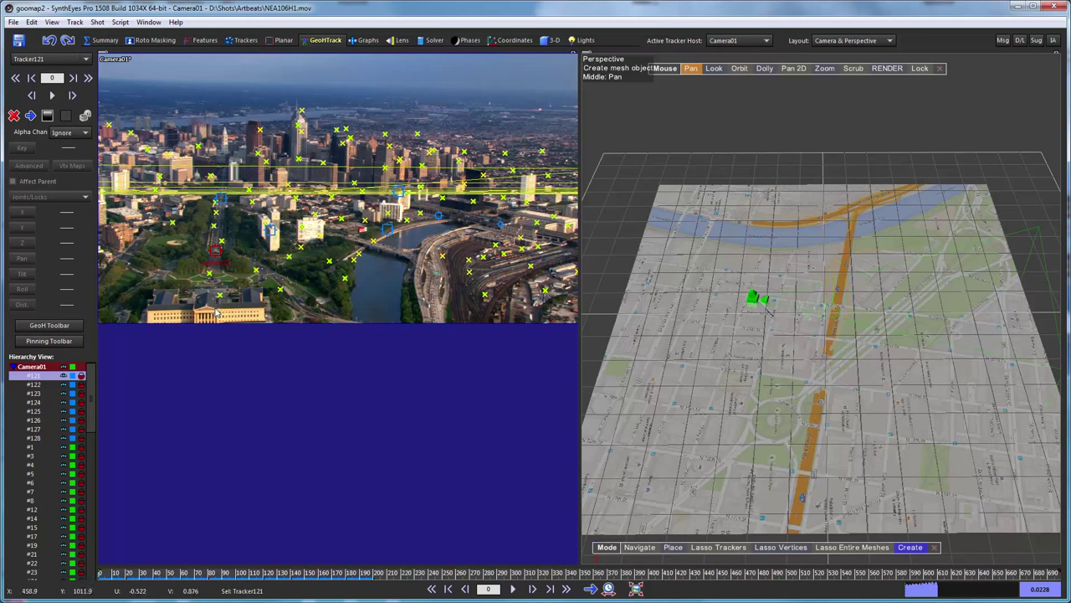
Step: Zoom and pan the map in on Art Museum Dr and N 22nd St
mouse_move(247, 200)
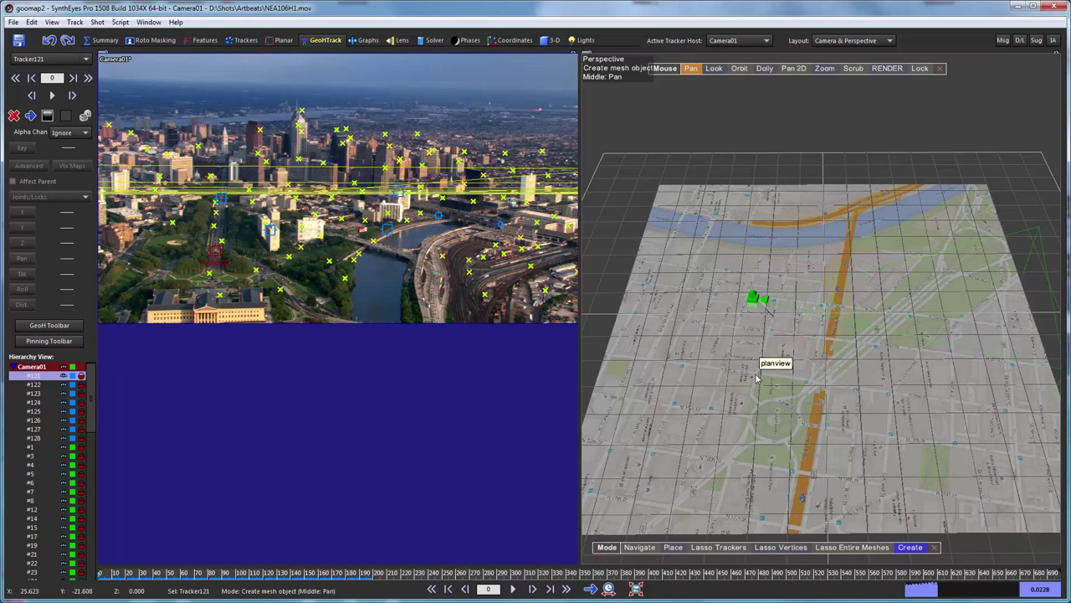
scroll(764, 285, "up", 6)
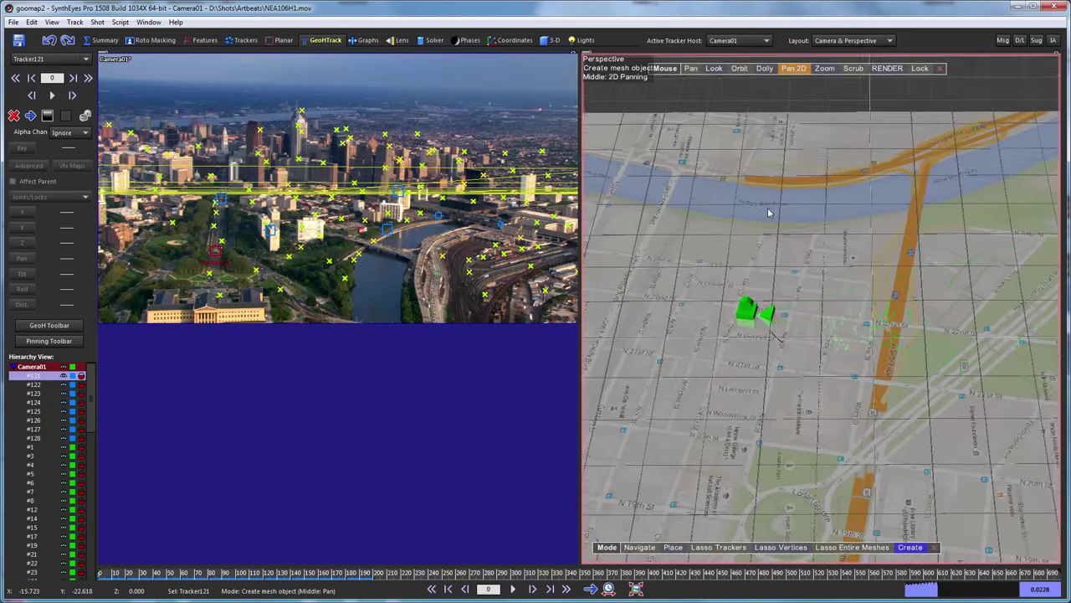
scroll(770, 138, "down", 8)
scroll(730, 257, "up", 2)
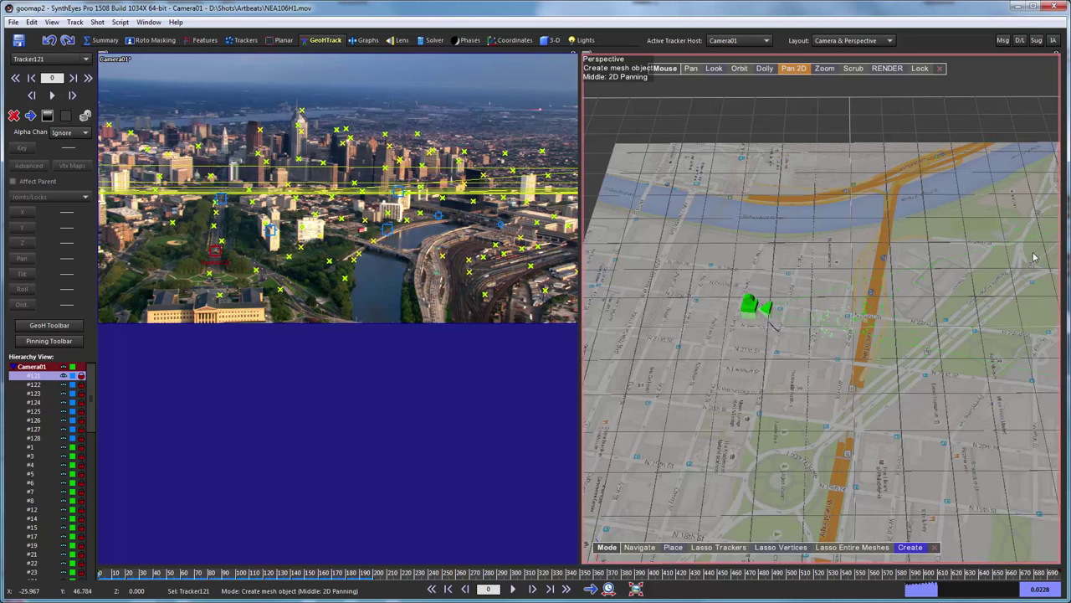
middle_click_drag(973, 301, 743, 302)
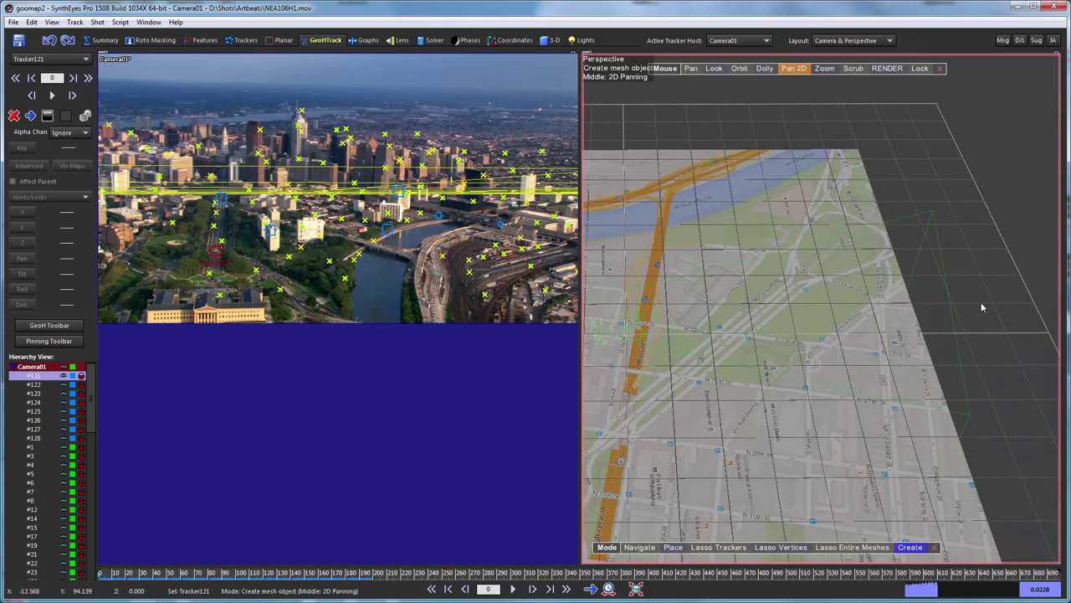
scroll(834, 229, "up", 3)
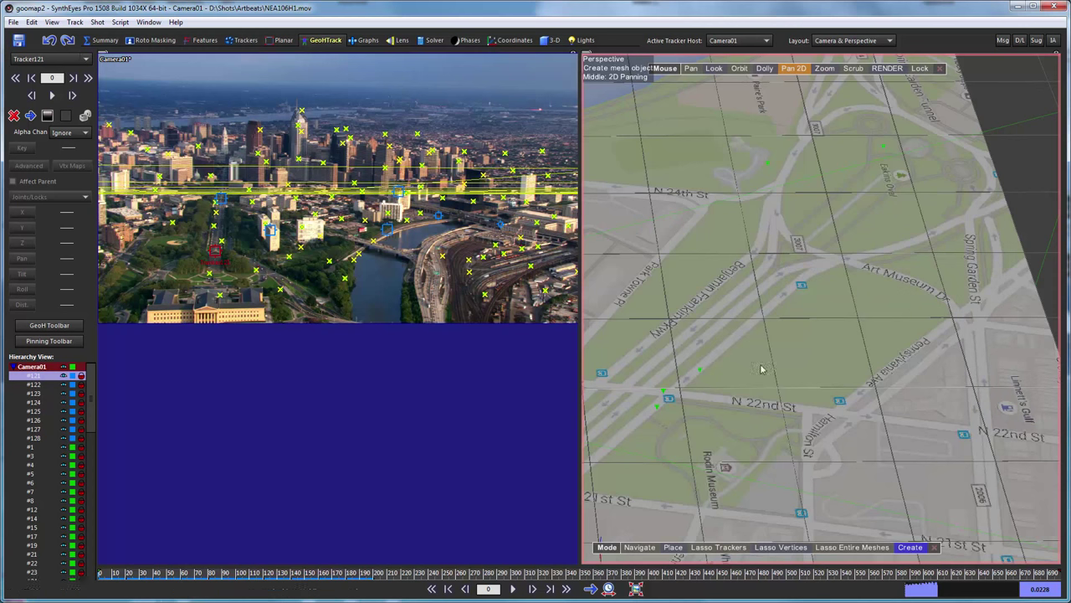
Step: Pin Tracker121 to its map spot and check its seed X -18.133, Y 42.735, Z 0.000
left_click(672, 547)
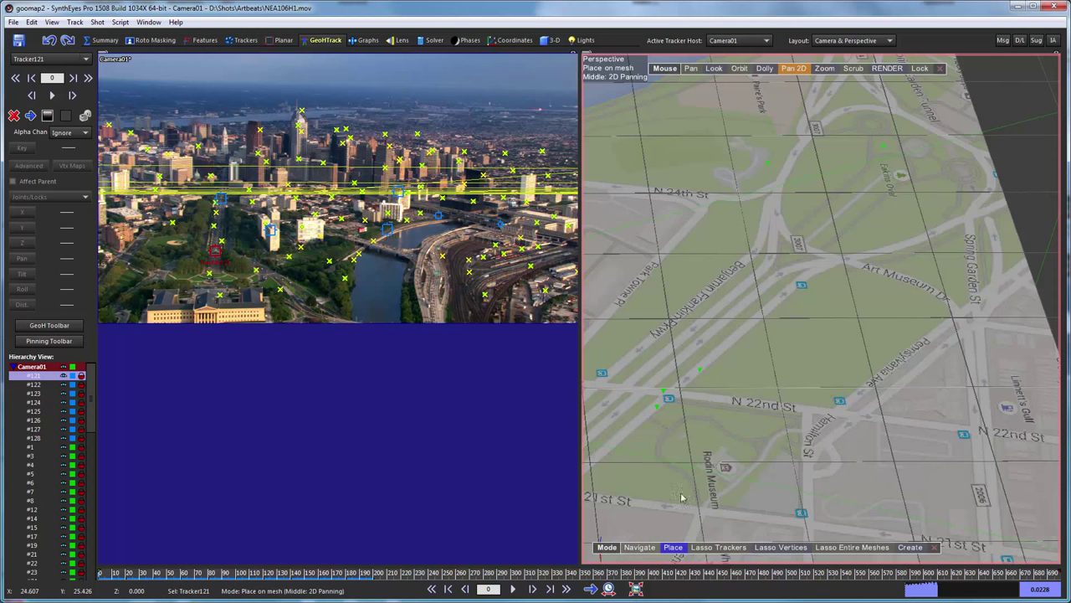
left_click(780, 269)
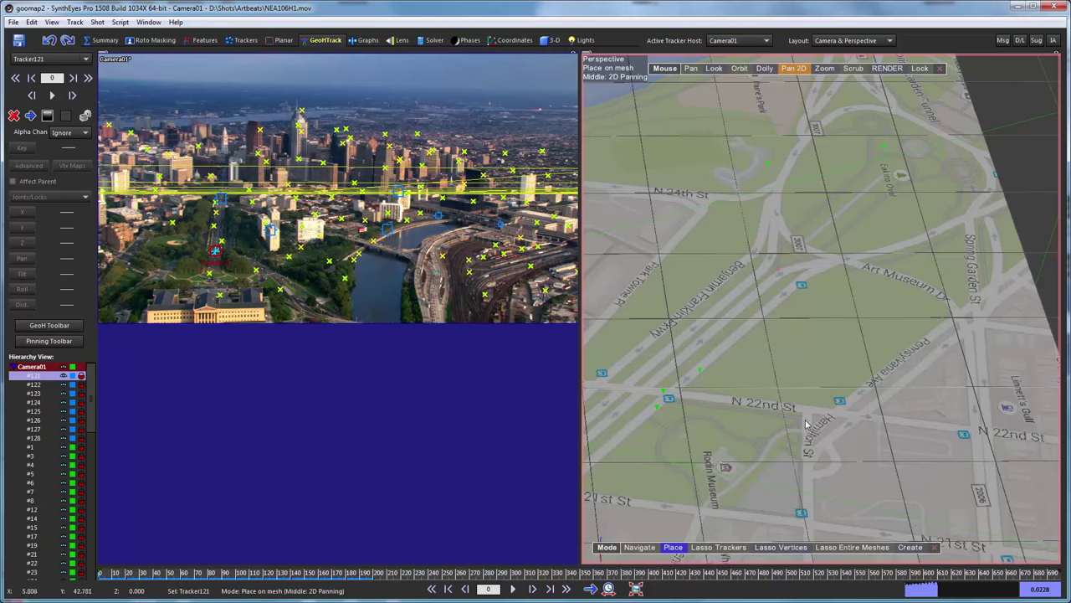
left_click(514, 40)
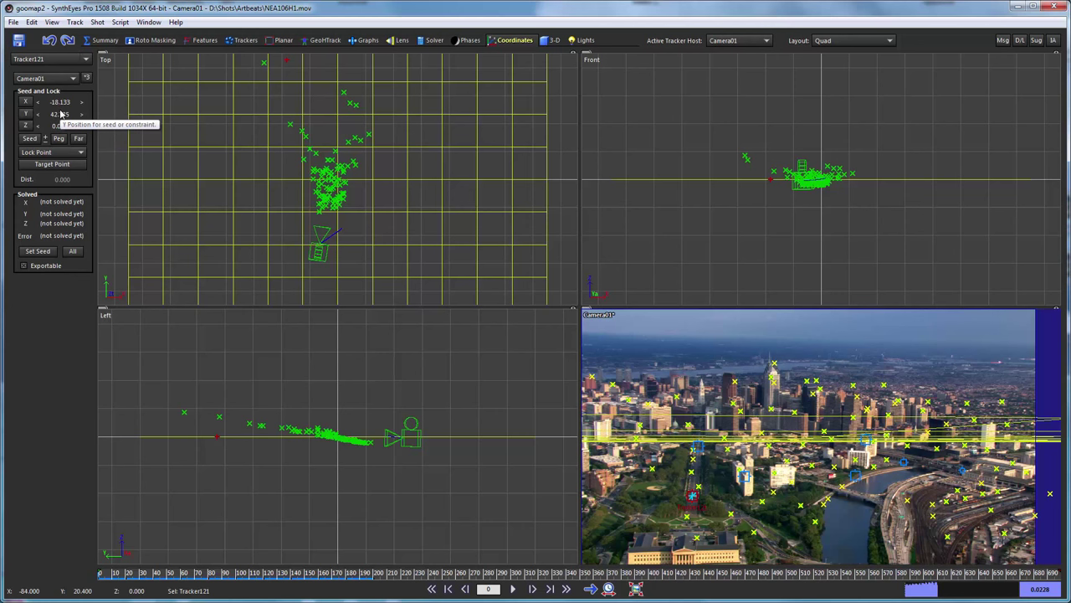
Step: Return to the GeoHTrack room and advance to Tracker122
left_click(325, 40)
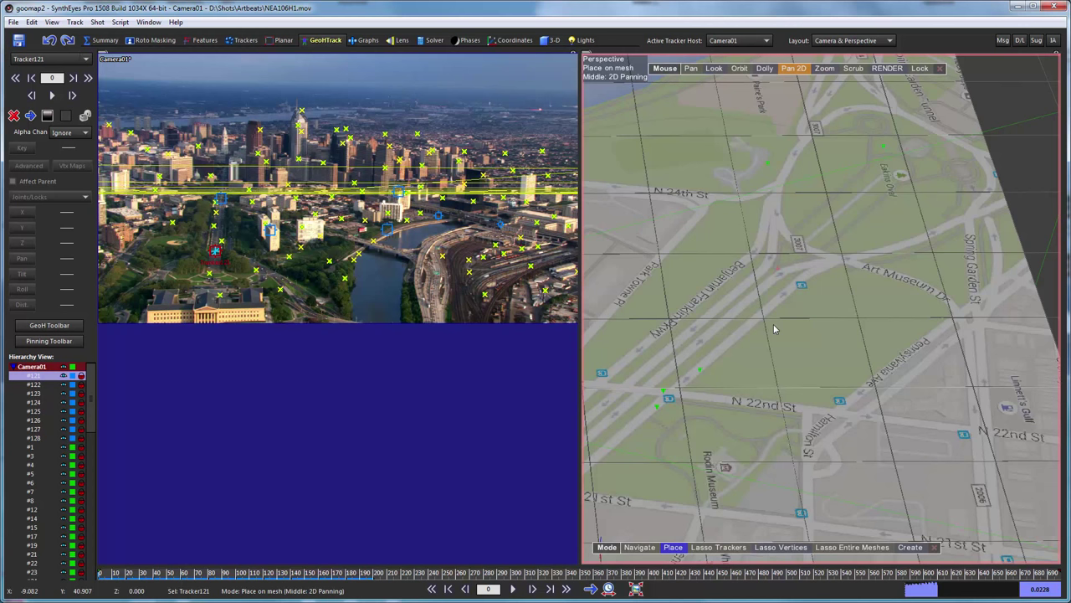
key("Down")
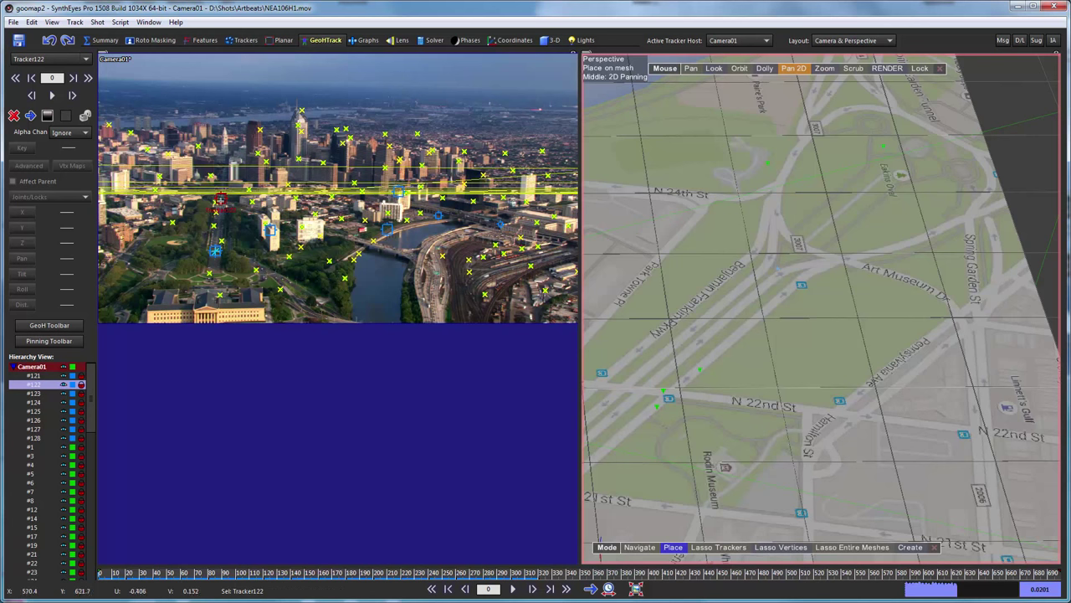
Step: Pin Tracker122 onto the map around N 19th–21st St
middle_click_drag(691, 416, 611, 466)
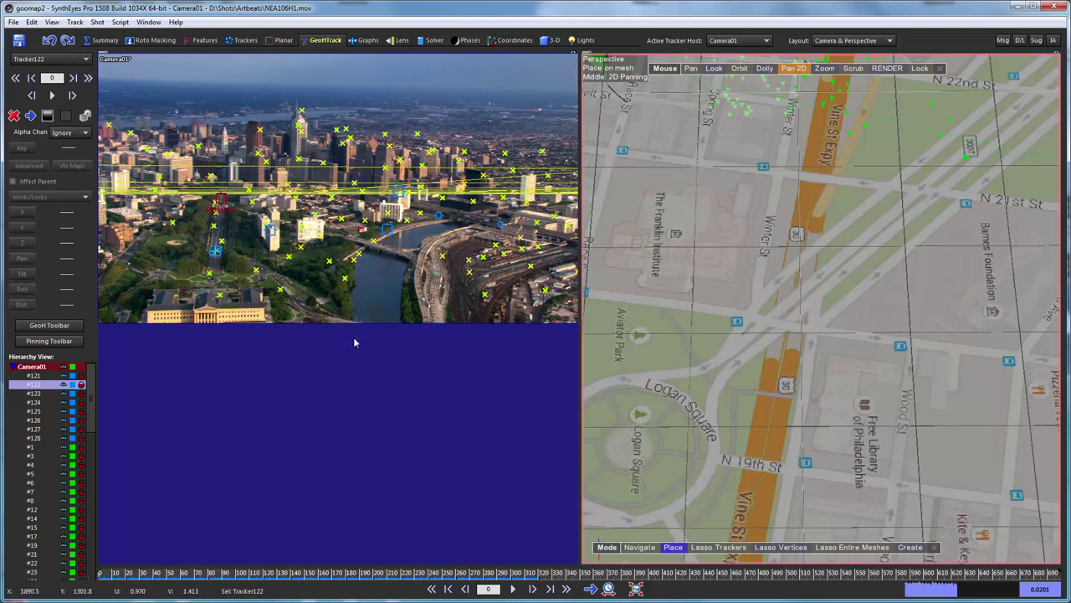
scroll(234, 225, "up", 3)
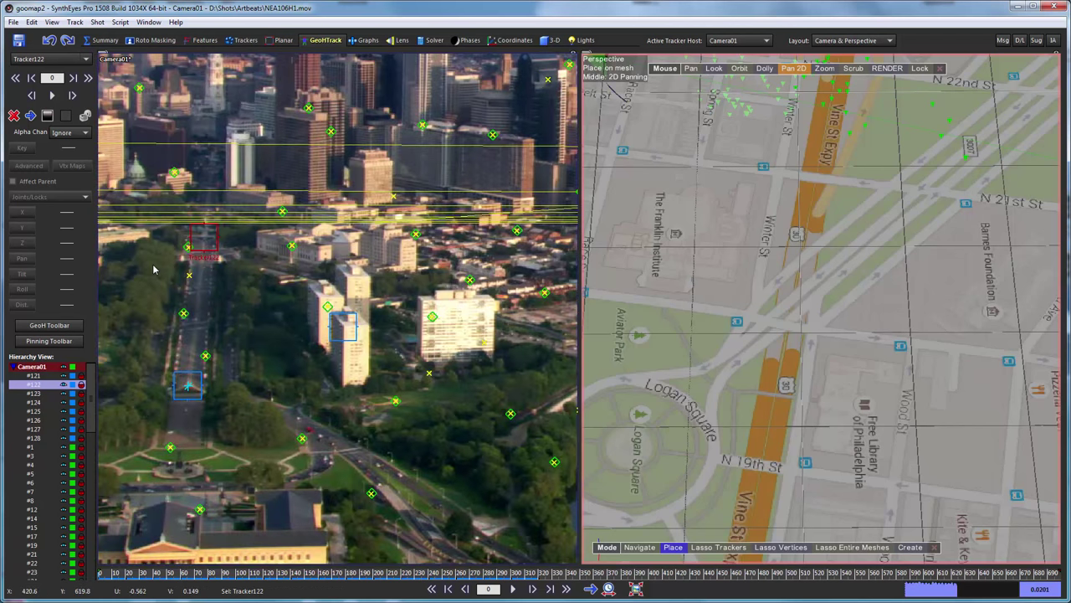
scroll(226, 235, "up", 3)
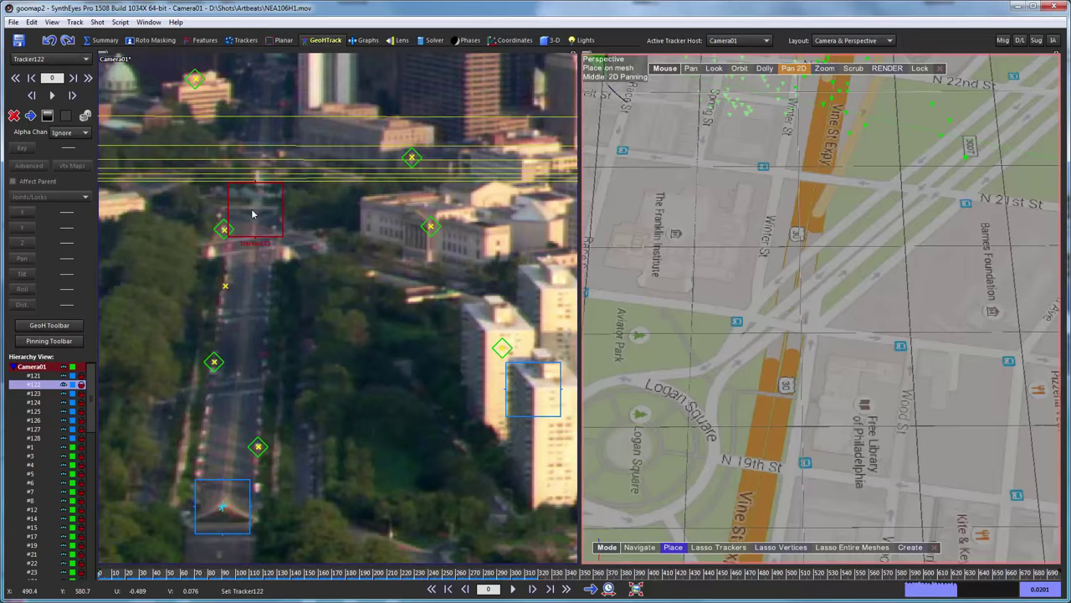
left_click(684, 393)
Step: Pin Tracker123 onto the map near Cherry St
left_click(260, 282)
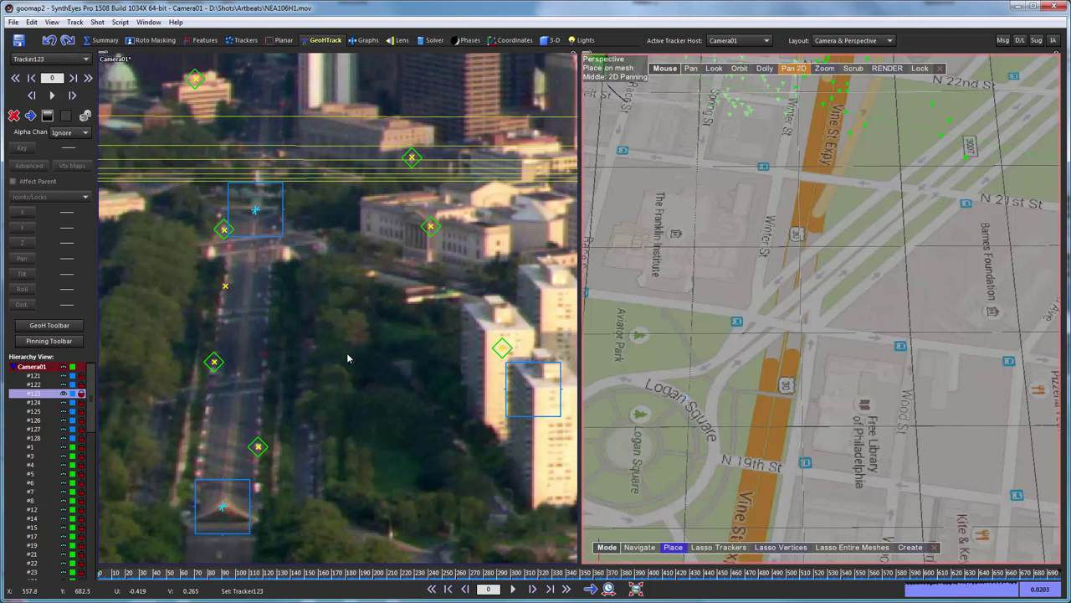
scroll(349, 359, "down", 5)
scroll(406, 328, "up", 5)
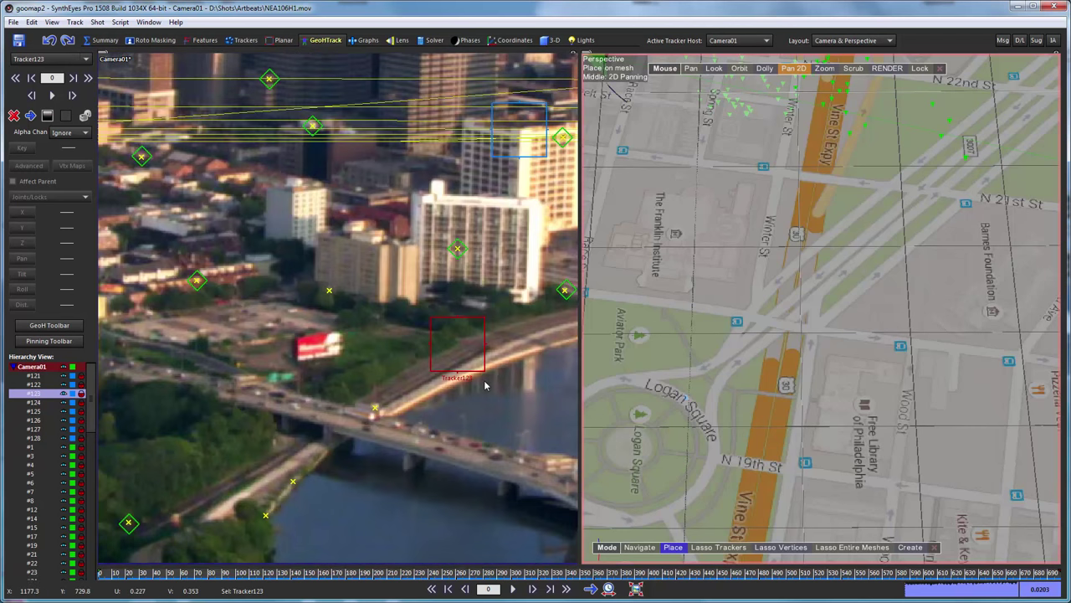
scroll(406, 328, "down", 3)
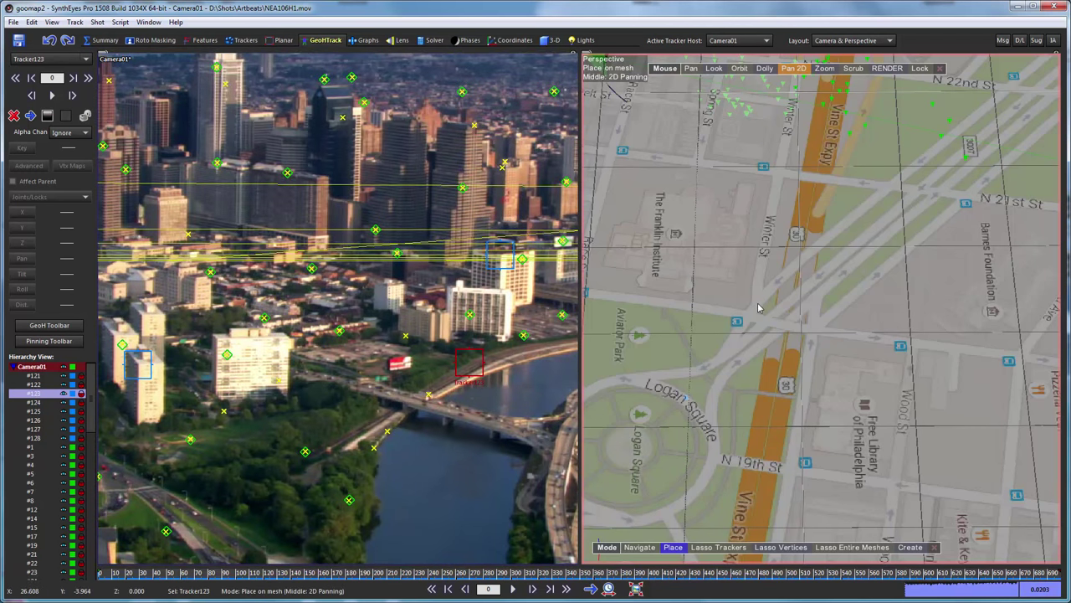
scroll(759, 308, "down", 5)
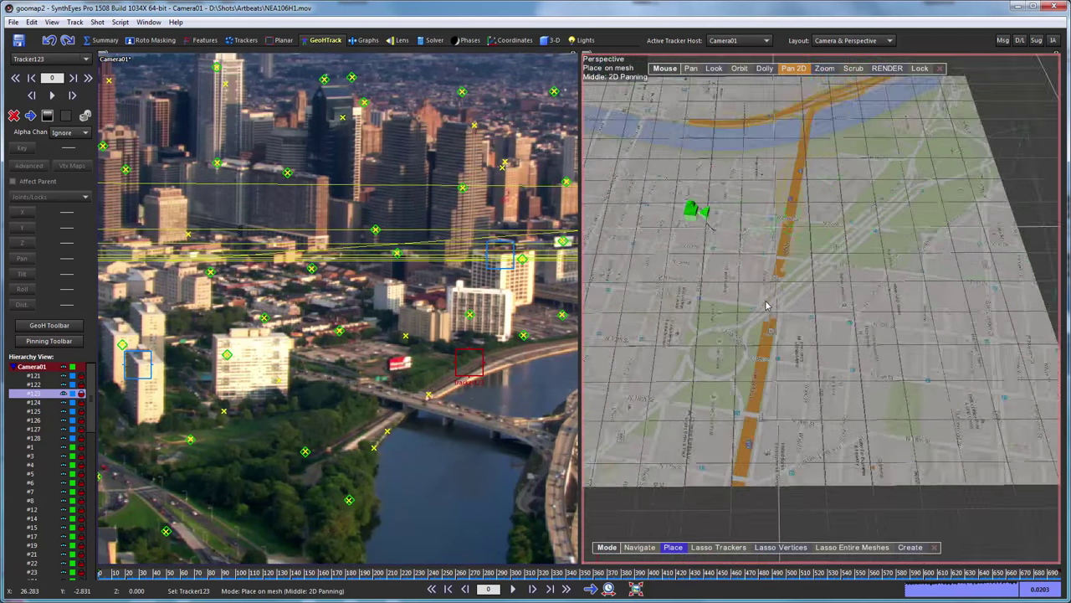
scroll(765, 306, "up", 2)
scroll(687, 220, "up", 3)
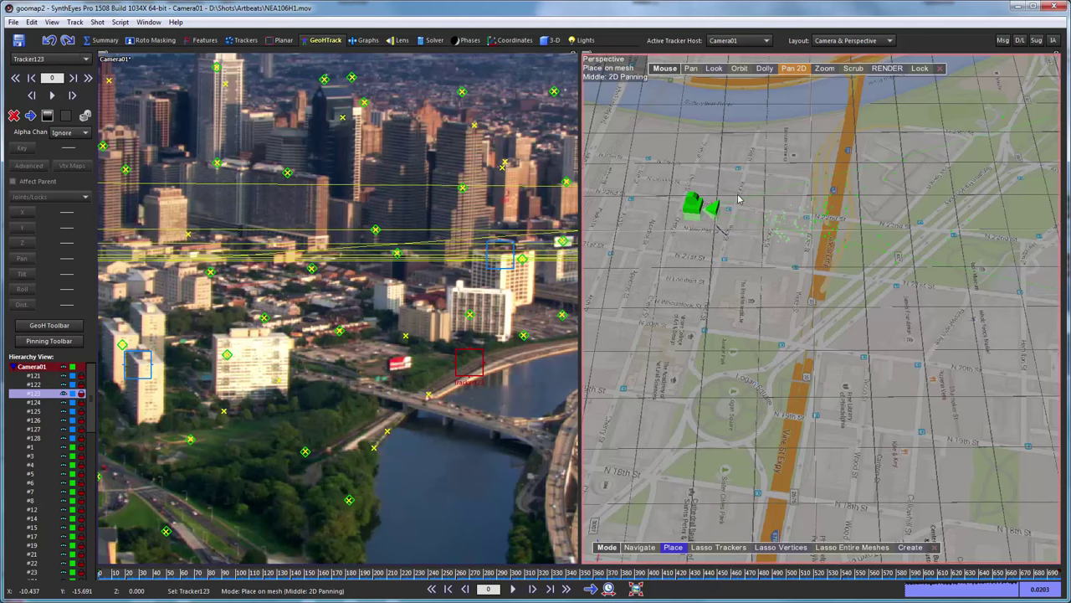
scroll(744, 195, "down", 2)
scroll(750, 226, "up", 5)
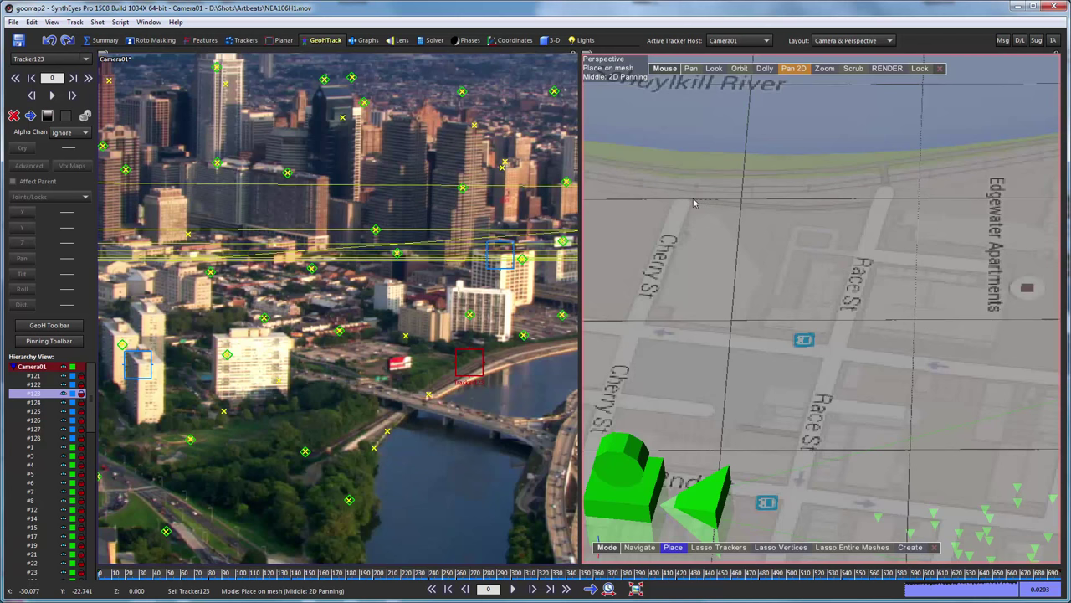
left_click(694, 202)
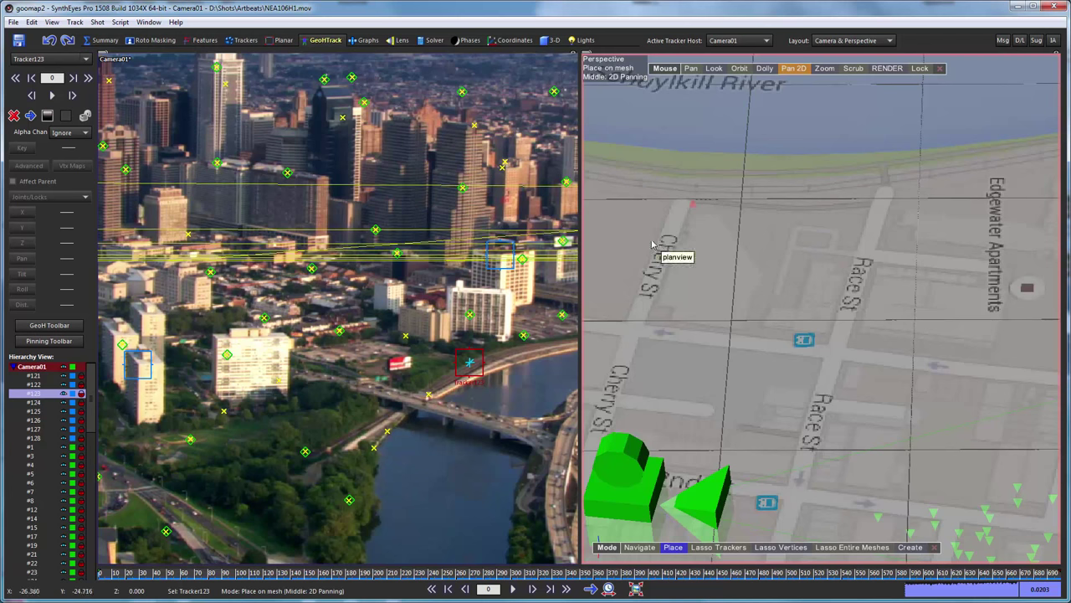
key("Down")
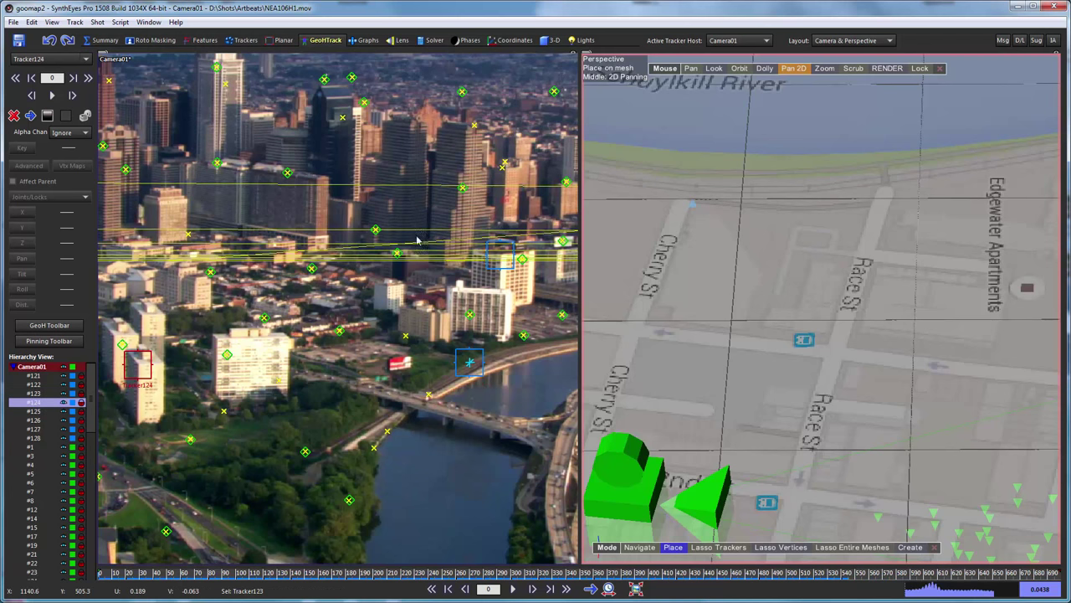
Step: Pin Tracker124 onto the map near N 24th St
scroll(367, 241, "down", 3)
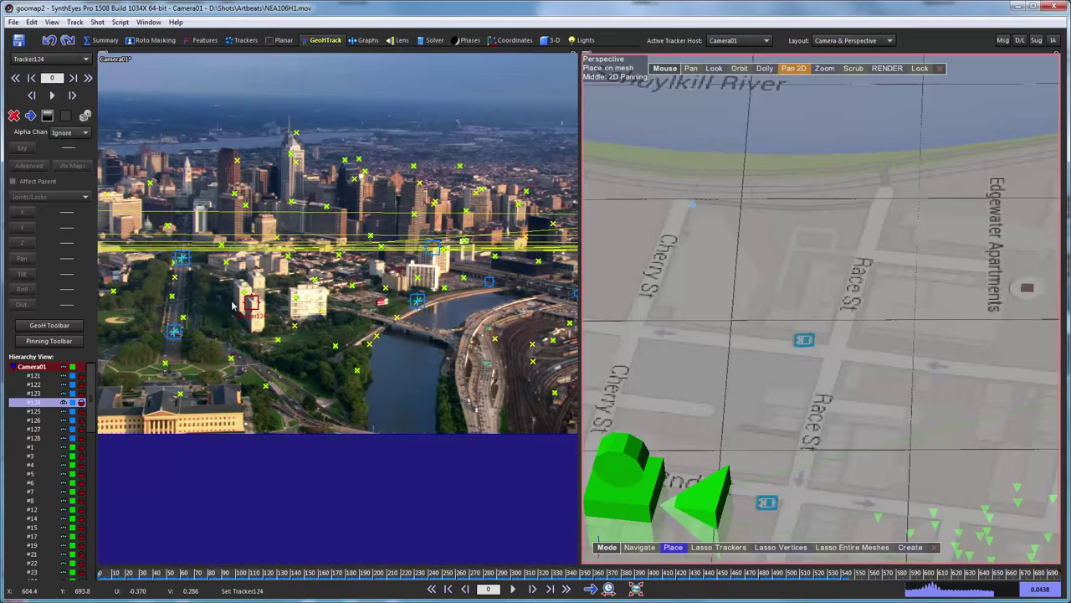
middle_click_drag(930, 253, 867, 258)
scroll(868, 261, "down", 2)
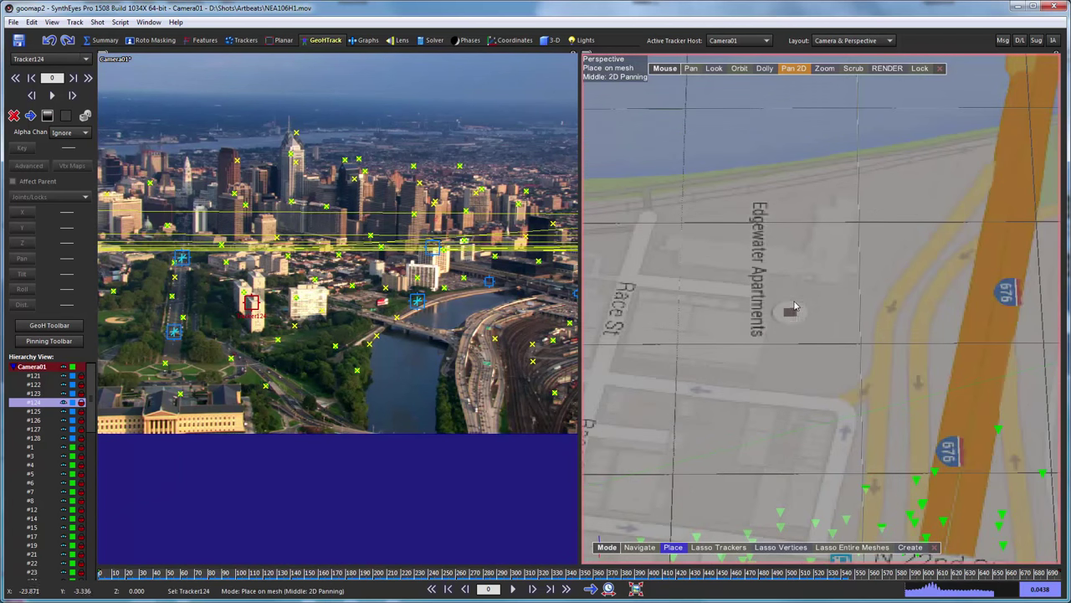
scroll(778, 314, "down", 2)
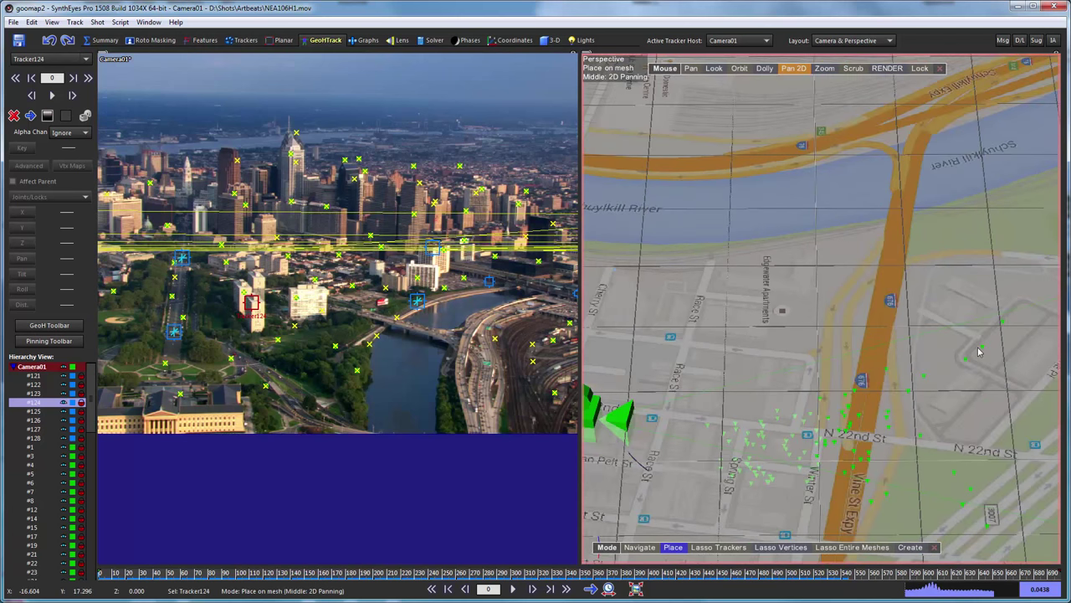
scroll(819, 329, "down", 2)
scroll(820, 329, "down", 2)
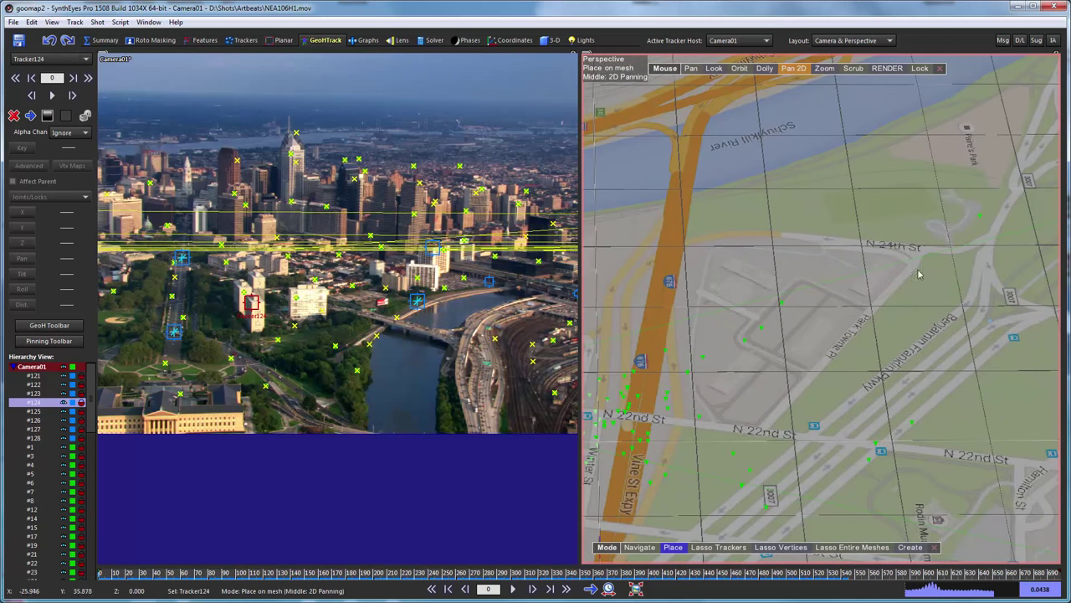
scroll(917, 259, "up", 5)
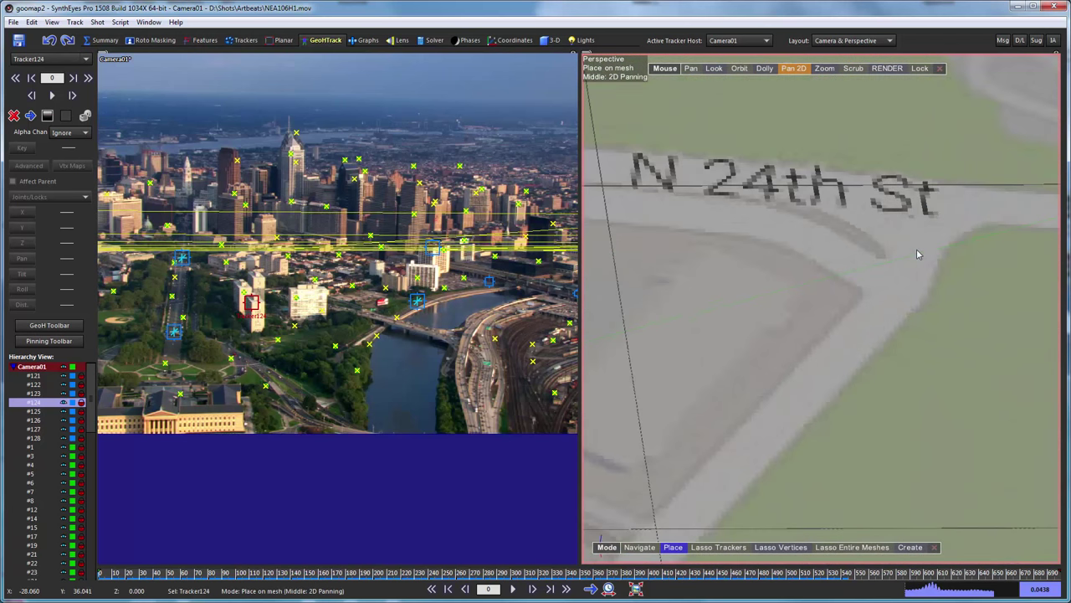
left_click(800, 290)
Step: Select Tracker125 and center the map on the Arch St / N 23rd St / N Croskey St block
left_click(432, 248)
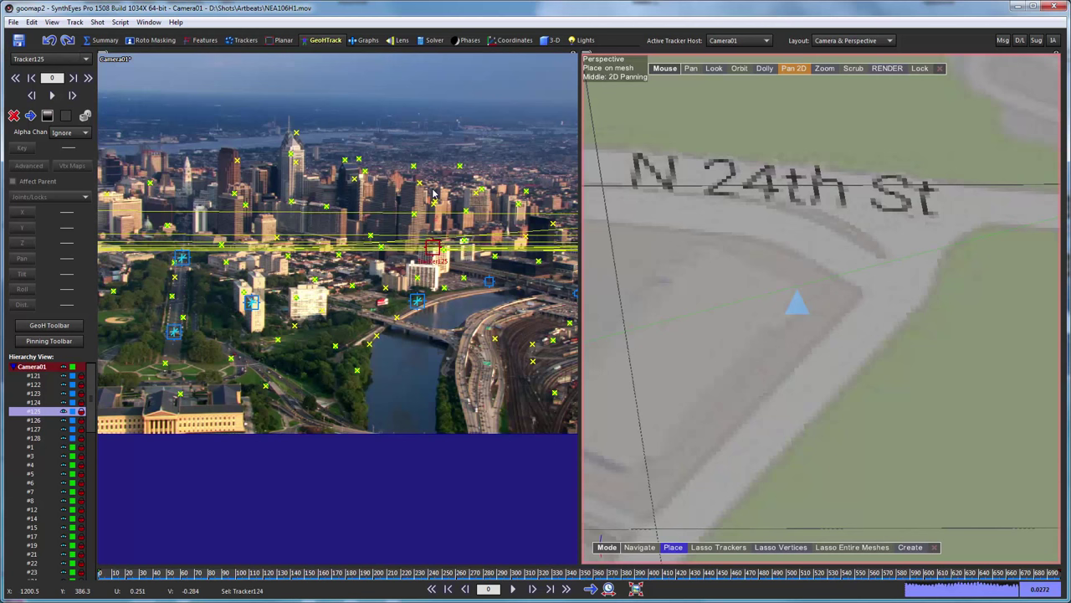
scroll(756, 234, "down", 8)
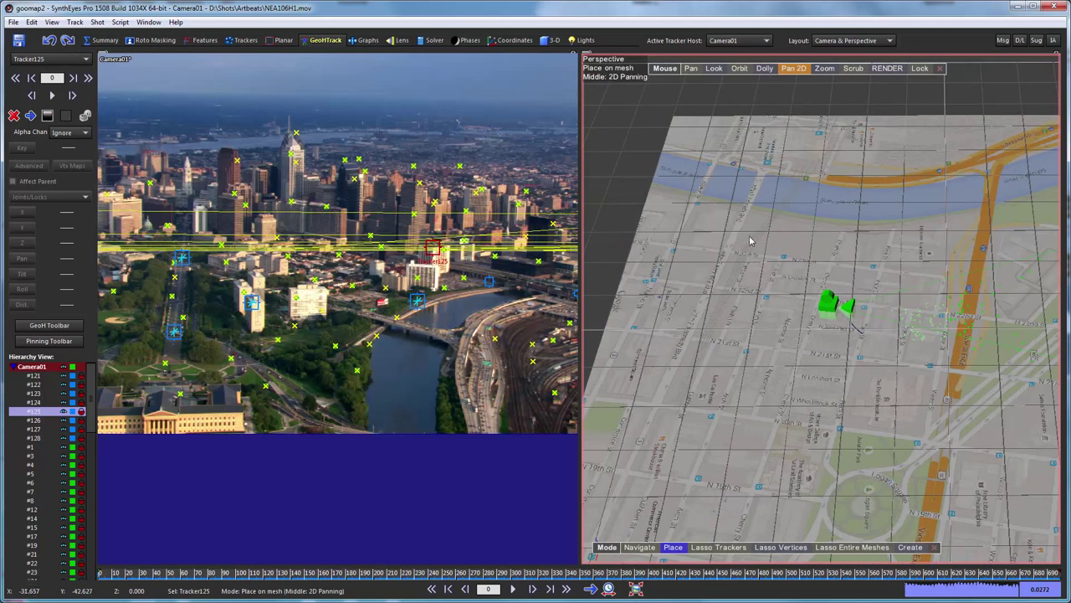
scroll(751, 244, "up", 4)
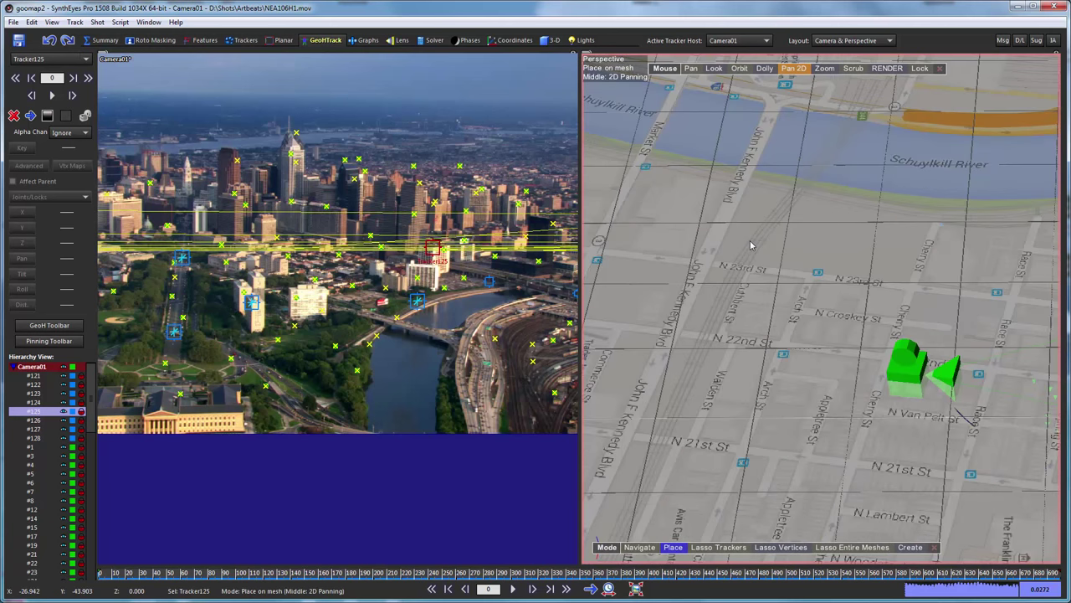
scroll(825, 320, "up", 3)
scroll(826, 320, "up", 1)
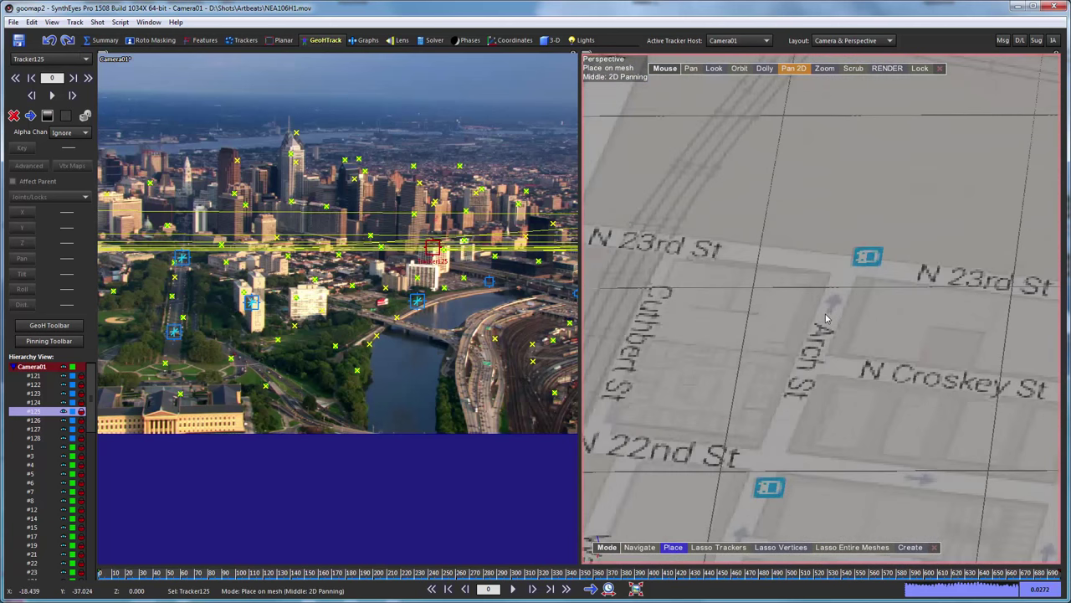
scroll(825, 320, "up", 2)
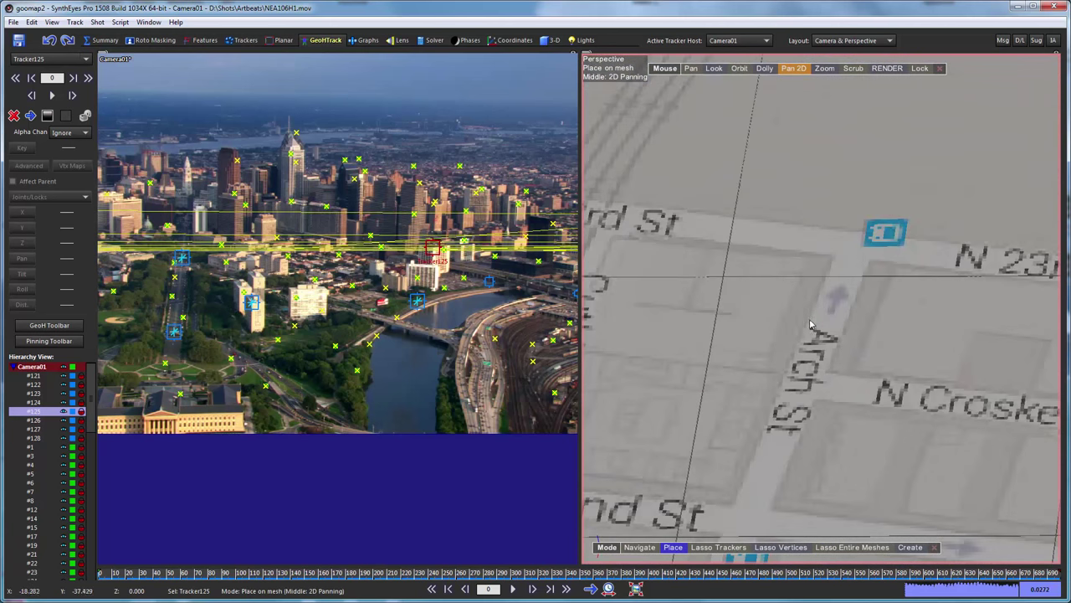
middle_click_drag(808, 322, 819, 196)
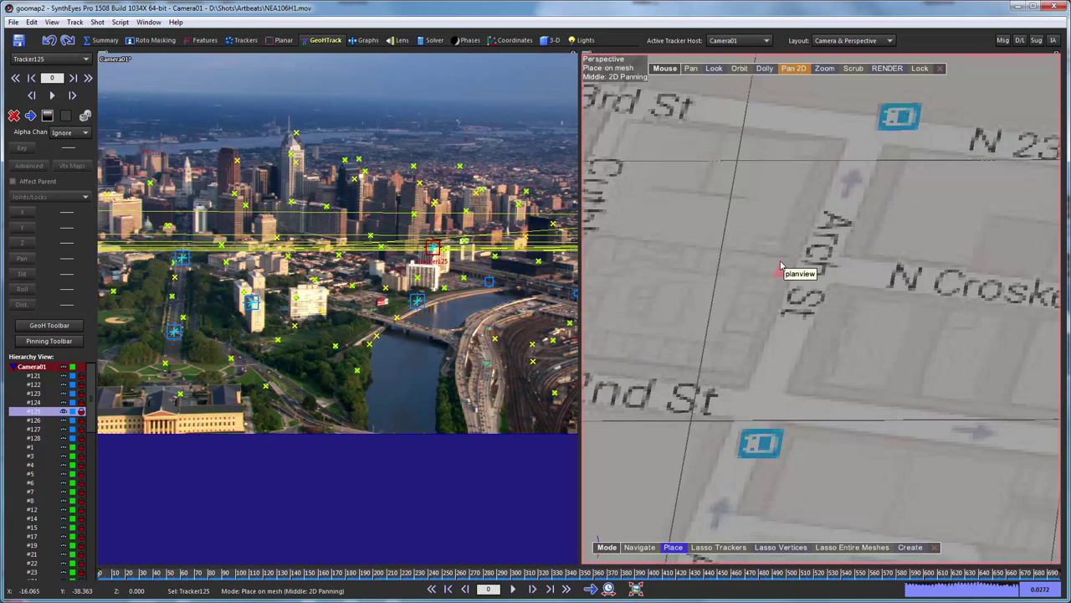
left_click(357, 286)
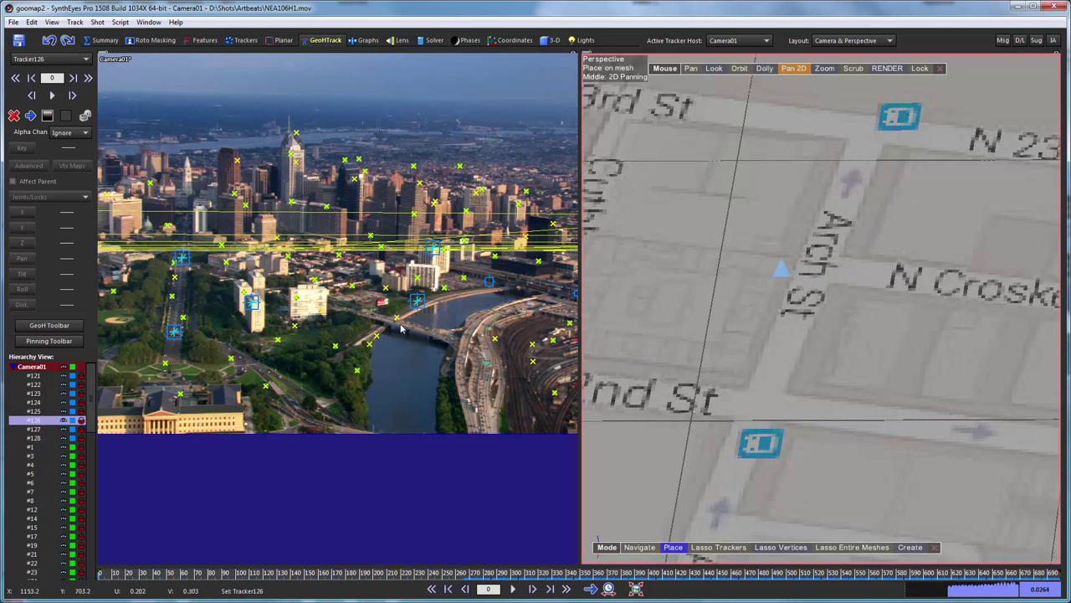
Step: At around frame 511, pin Tracker126 onto the map beside Arch St
scroll(395, 319, "down", 2)
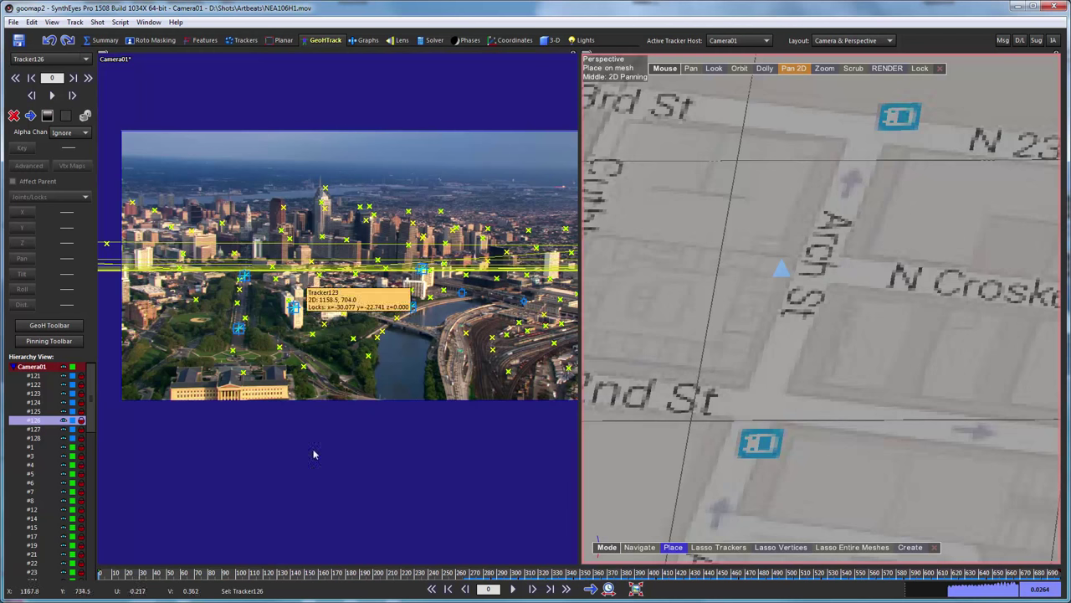
left_click_drag(432, 574, 802, 570)
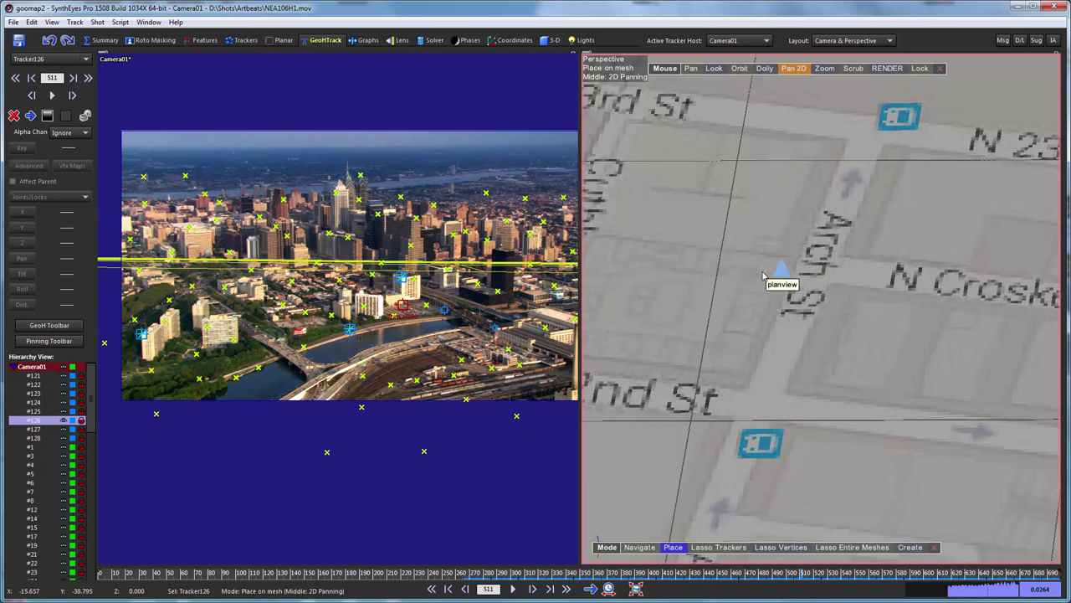
left_click(857, 306)
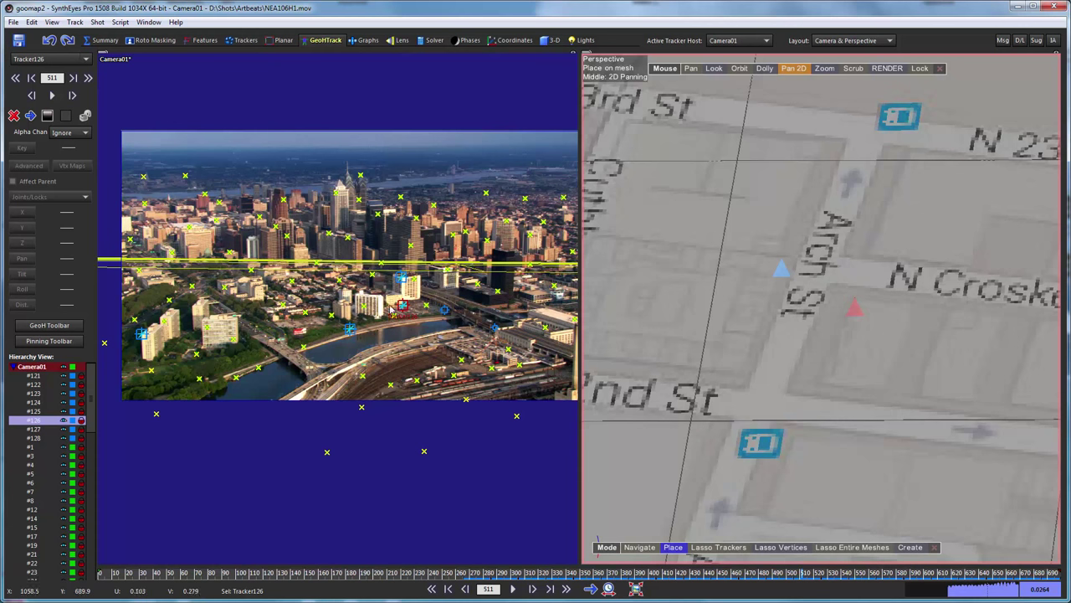
Step: Pin Tracker127 onto the map near 30th Street Station
mouse_move(411, 309)
key("Down")
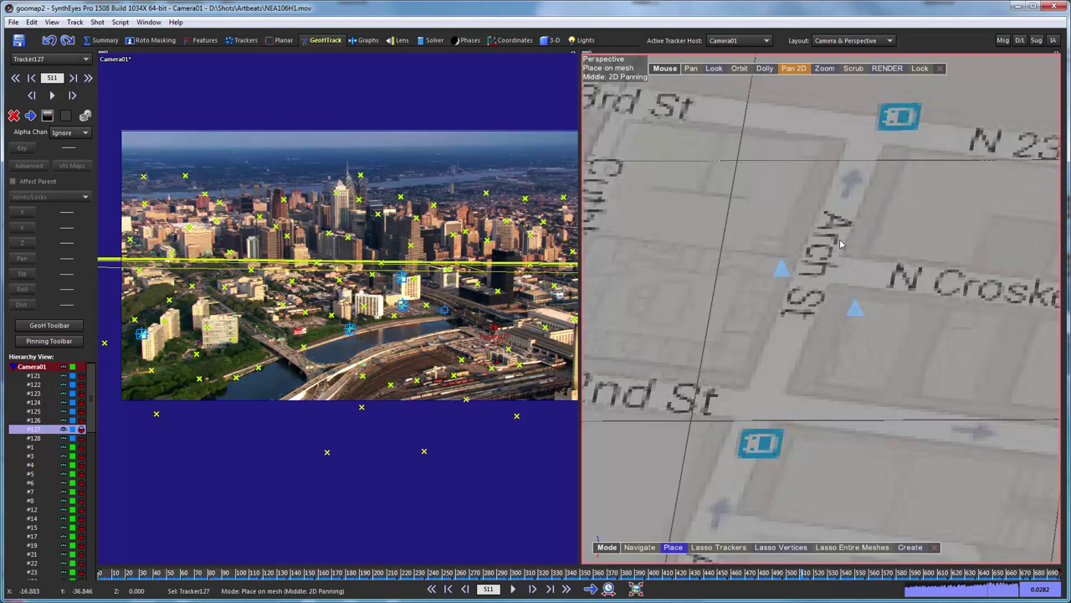
scroll(823, 244, "down", 2)
scroll(822, 243, "down", 4)
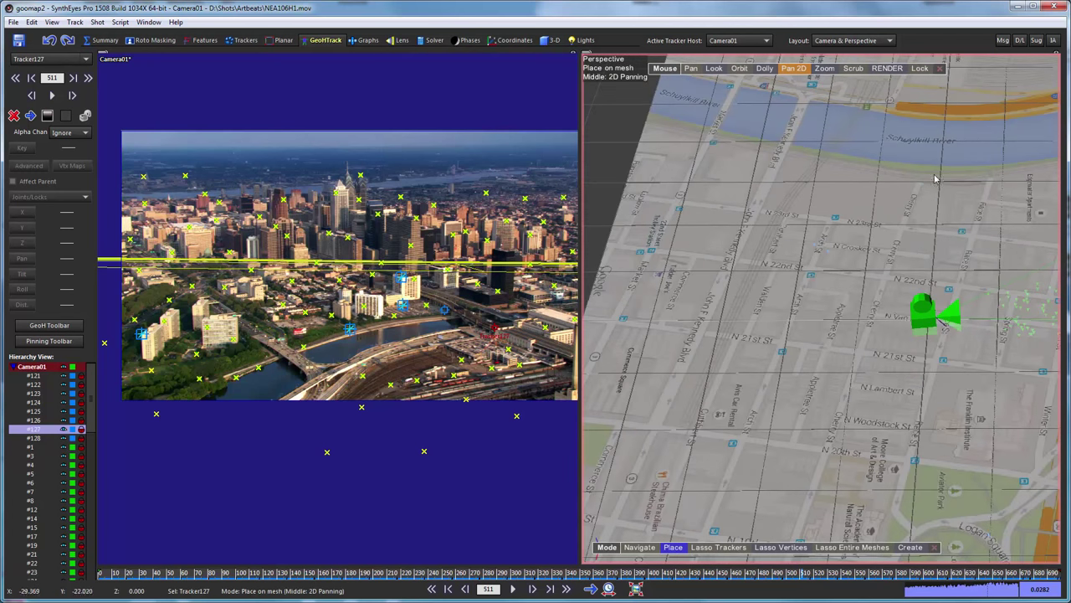
scroll(897, 253, "up", 3)
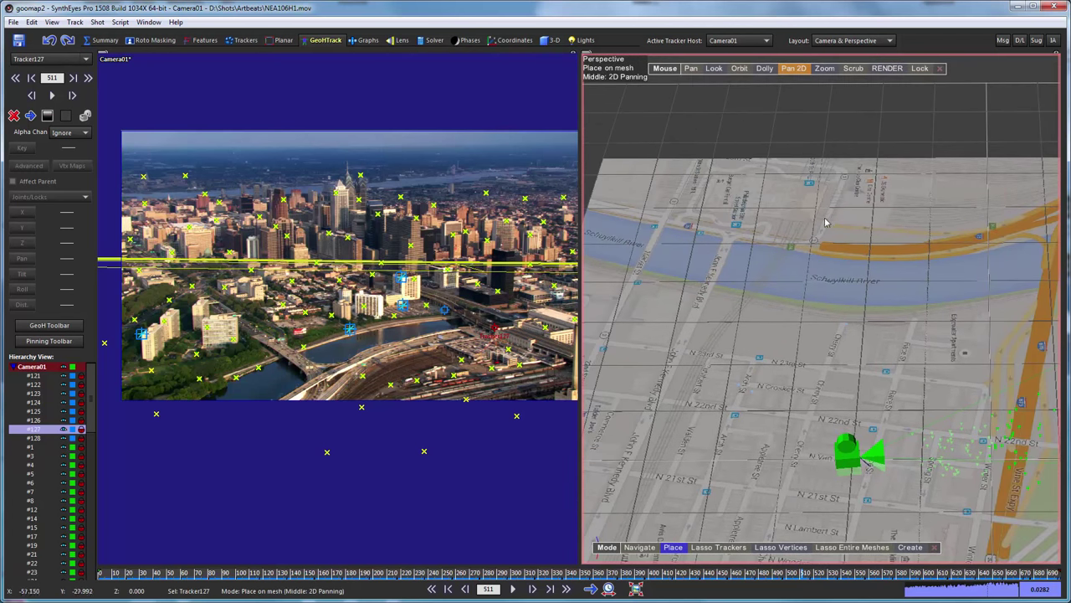
scroll(772, 197, "up", 2)
scroll(772, 198, "up", 5)
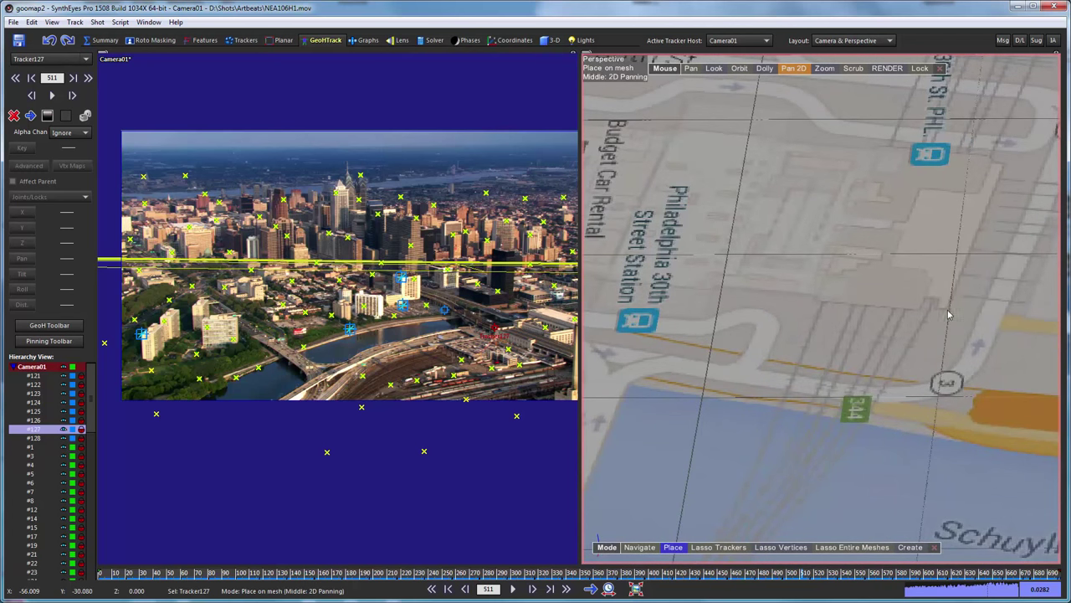
left_click(946, 314)
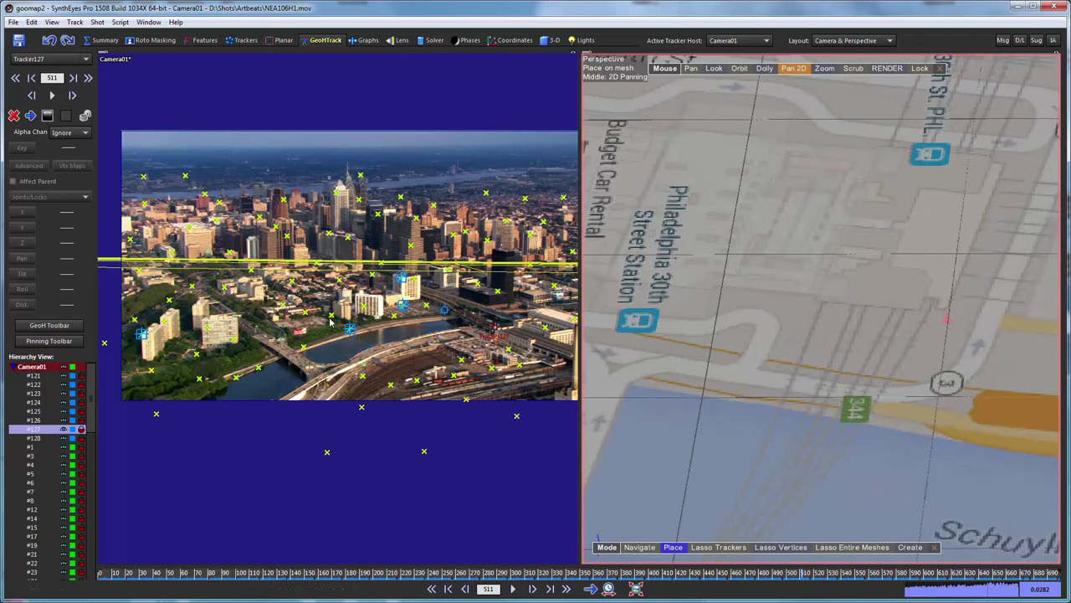
Step: Select Tracker128 and zoom the Perspective map toward Market St / JFK Blvd, then back out
left_click(445, 312)
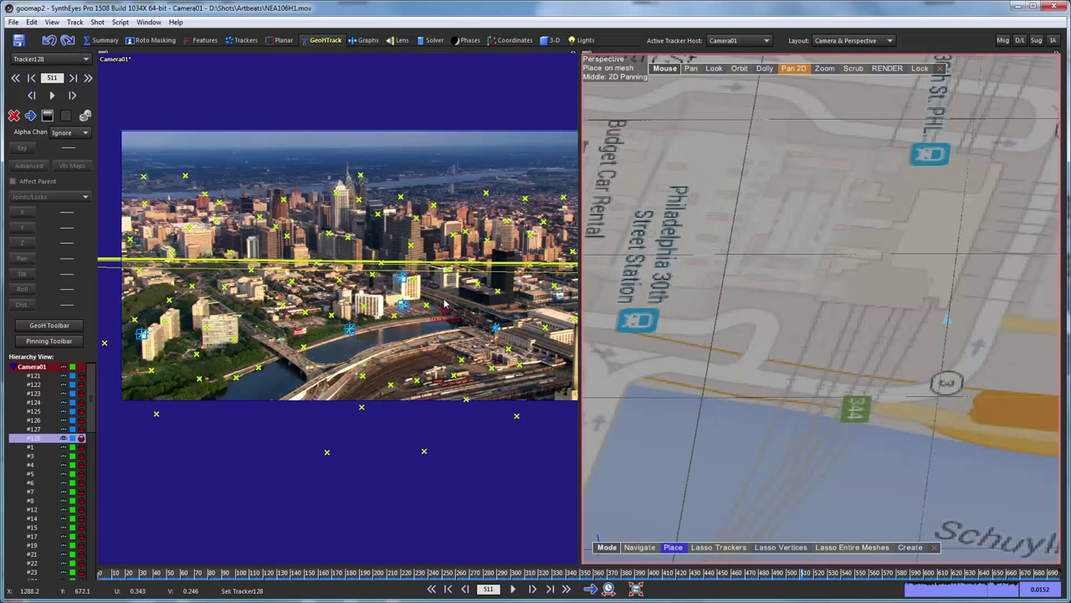
scroll(695, 337, "down", 5)
scroll(695, 337, "up", 5)
scroll(674, 247, "up", 3)
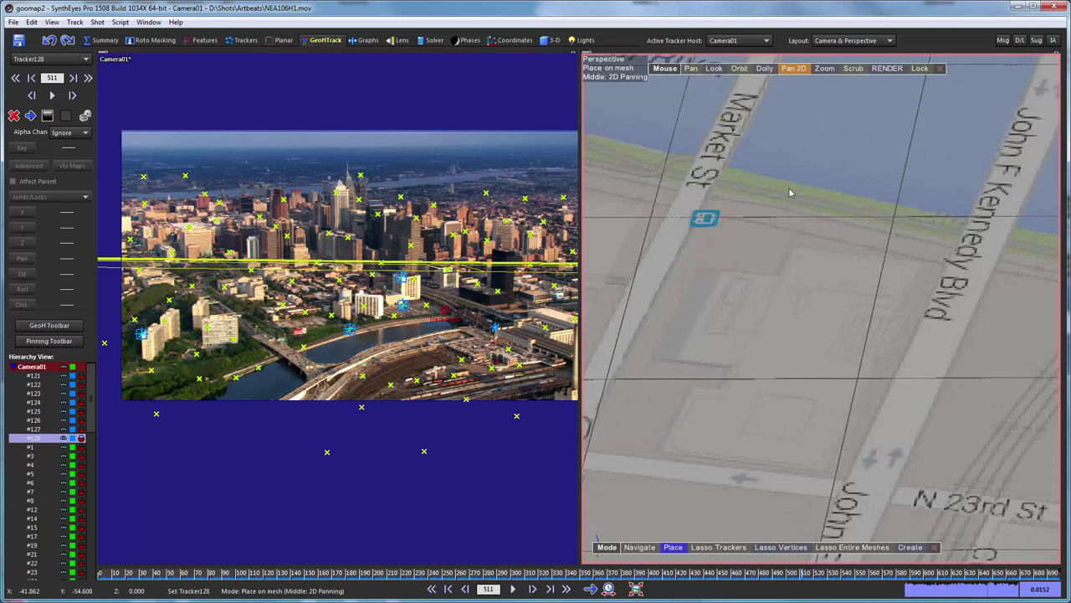
scroll(791, 233, "down", 10)
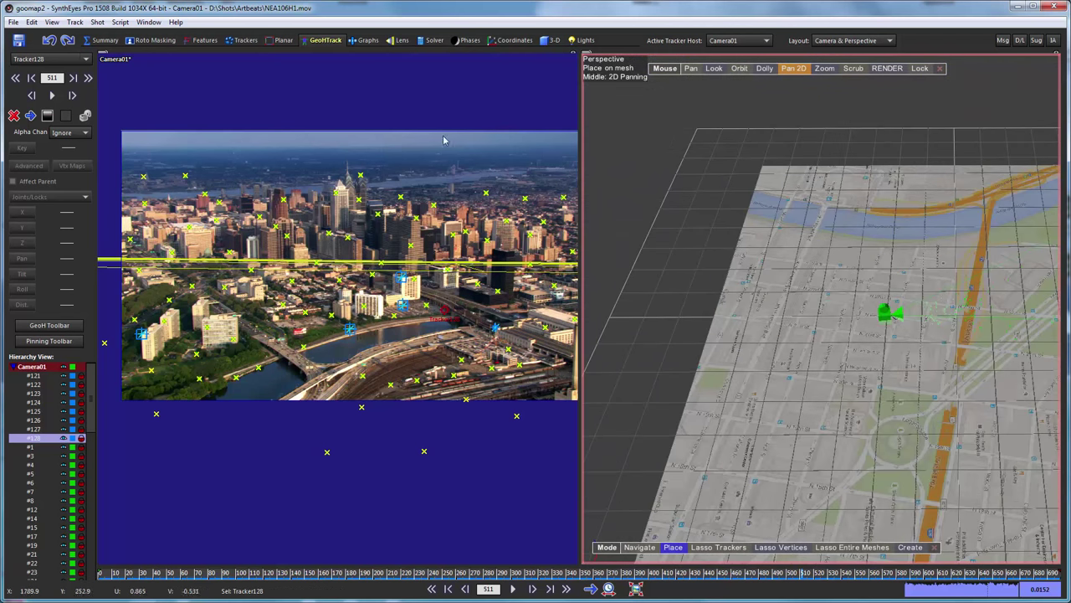
Step: Show the Constrained Pts layout for trackers #121–#127 and widen its Locked To column
left_click(512, 40)
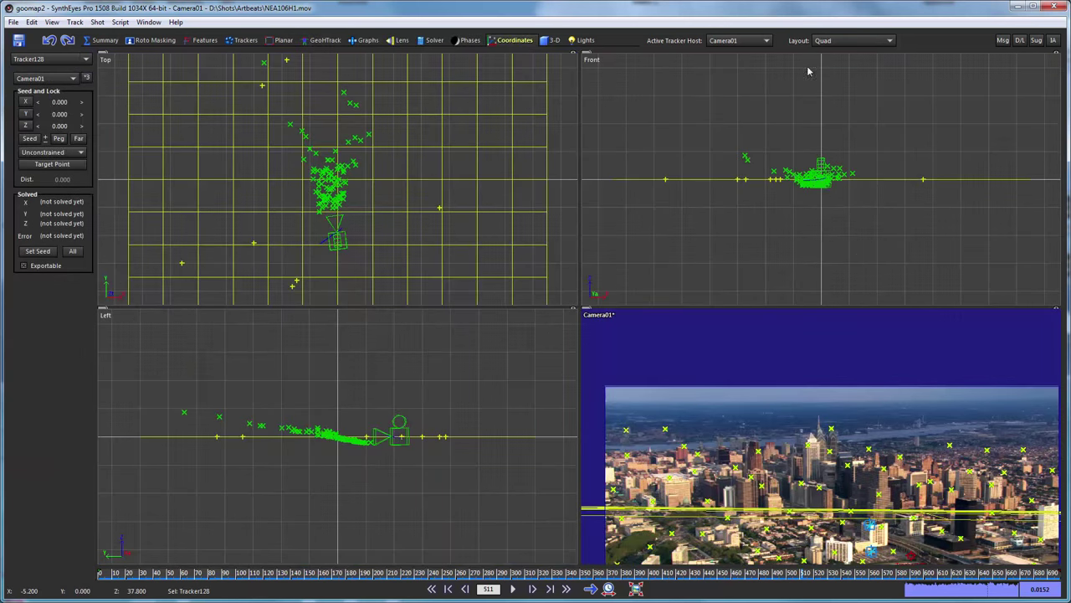
left_click(825, 41)
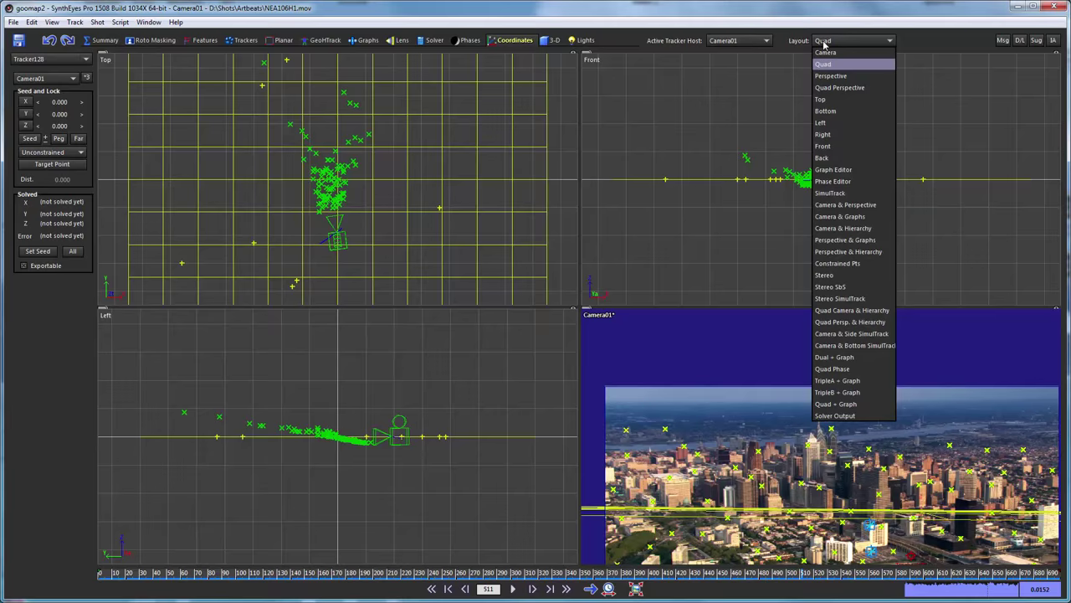
left_click(828, 263)
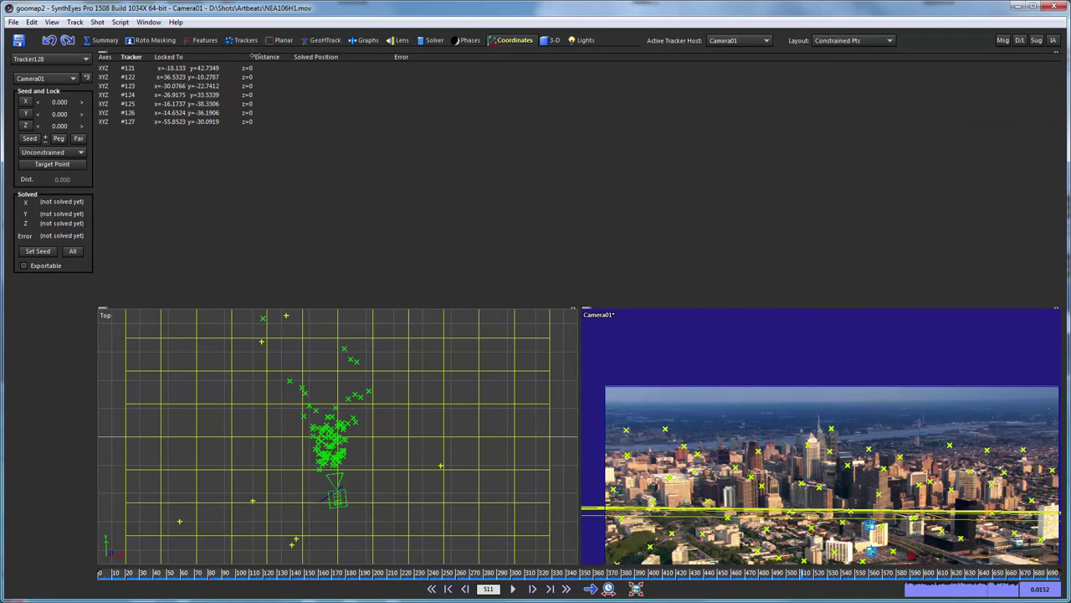
left_click_drag(252, 56, 319, 58)
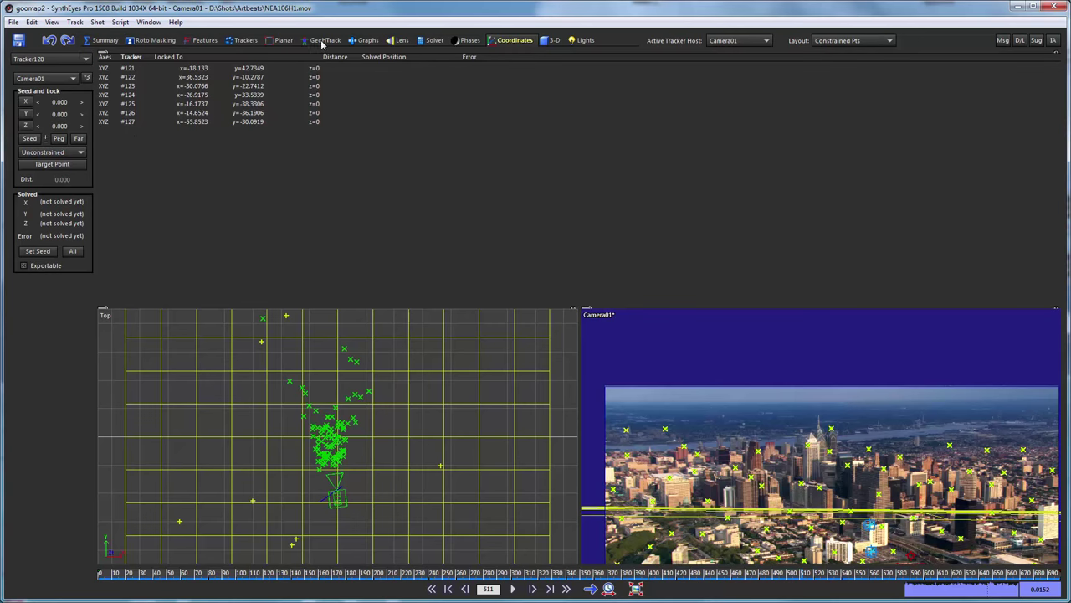
Step: Run the Solver's Go! and confirm the finished solve, giving errors from 1.380 to 9.594
left_click(432, 41)
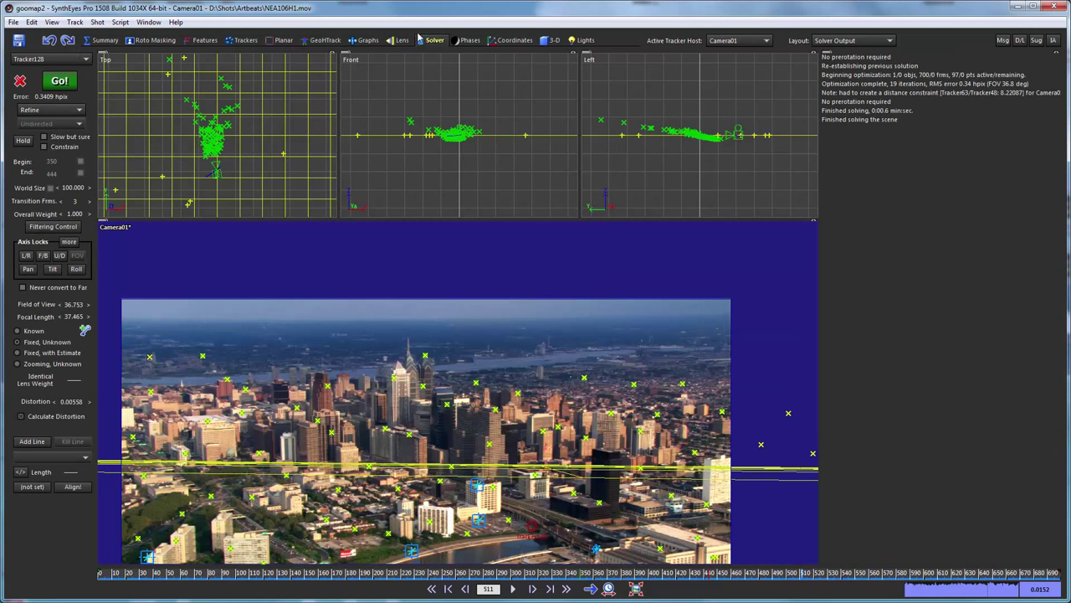
left_click(60, 83)
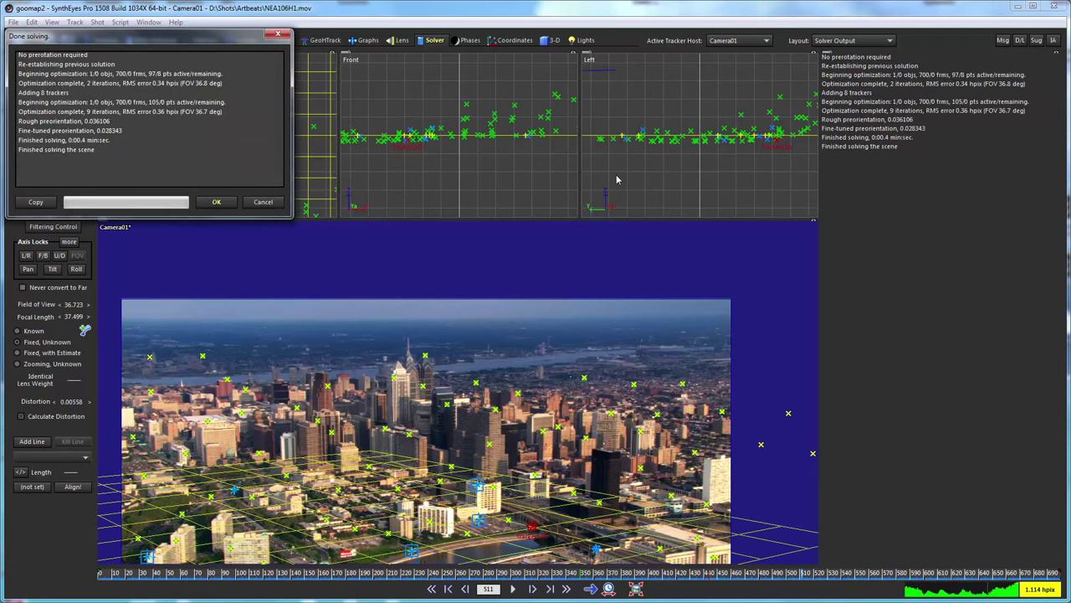
left_click(214, 202)
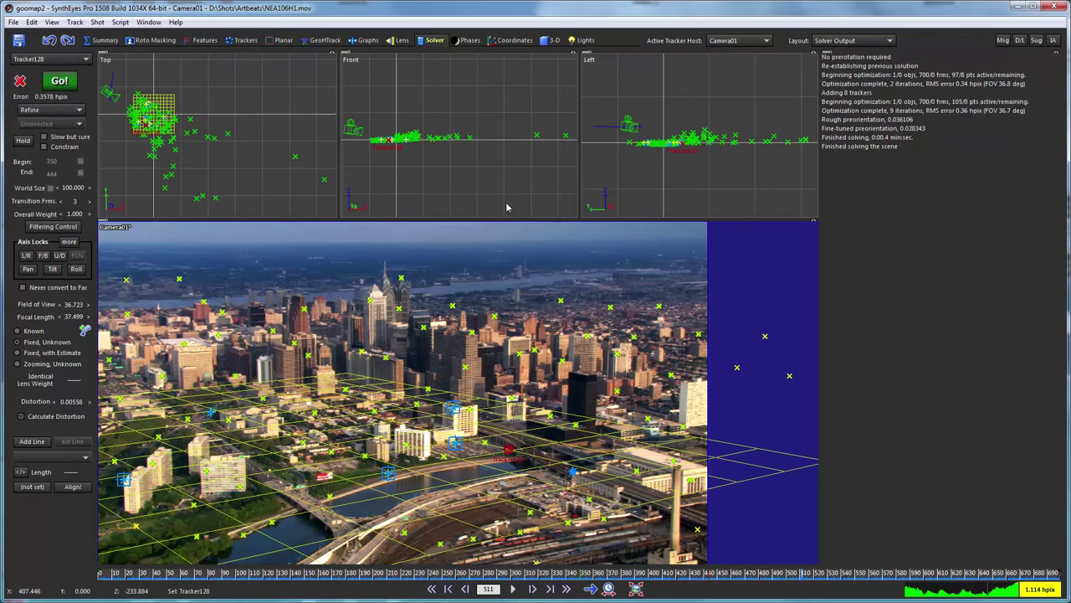
Step: Return to the Constrained Pts table and select Tracker125 in the zoomed camera view
mouse_move(448, 439)
left_click(515, 40)
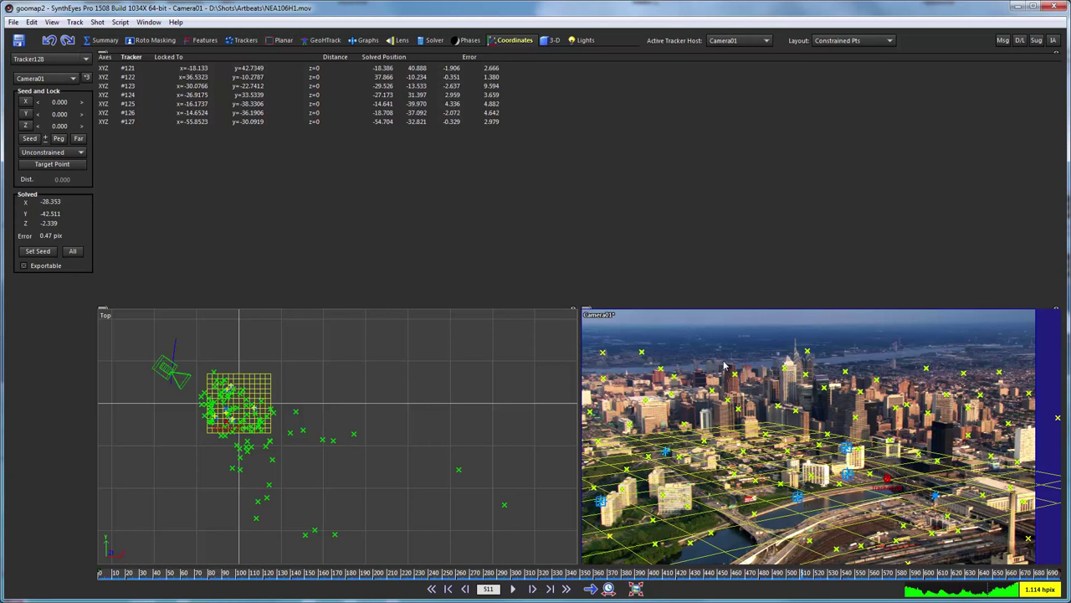
mouse_move(845, 451)
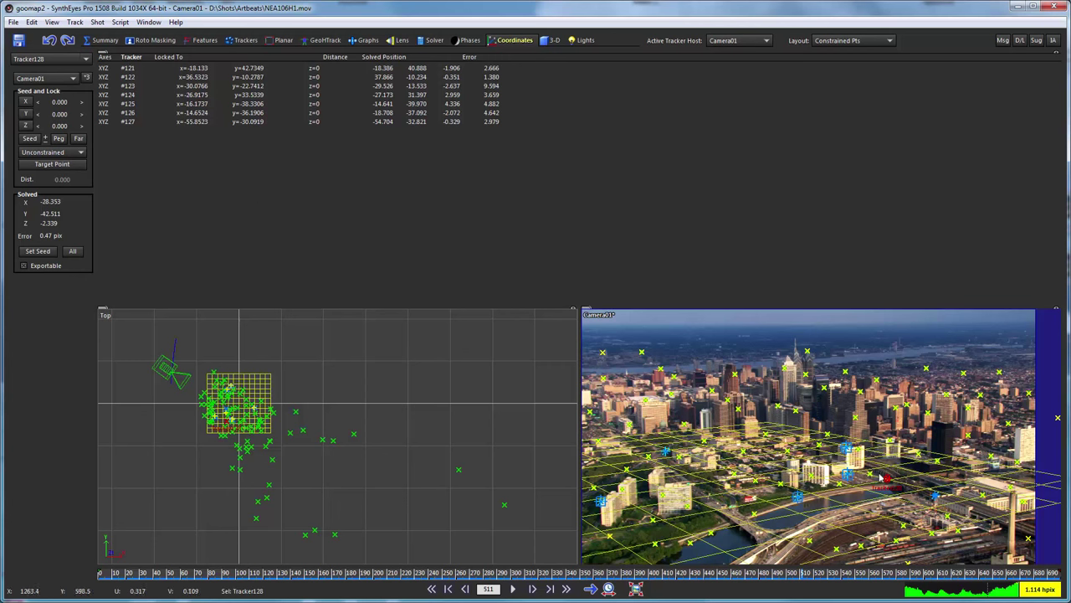
scroll(837, 410, "up", 5)
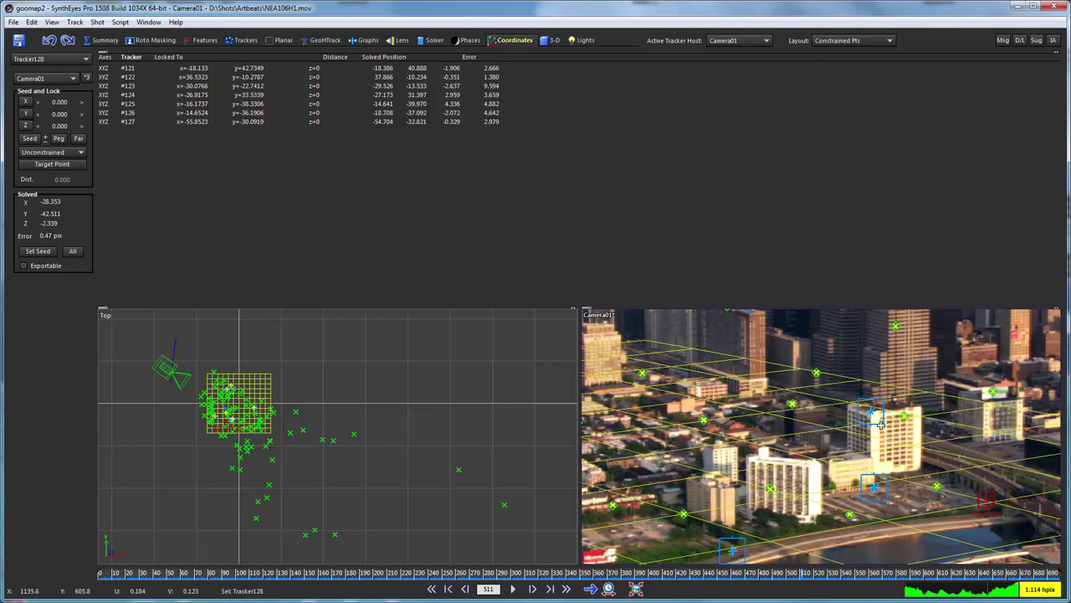
left_click(870, 411)
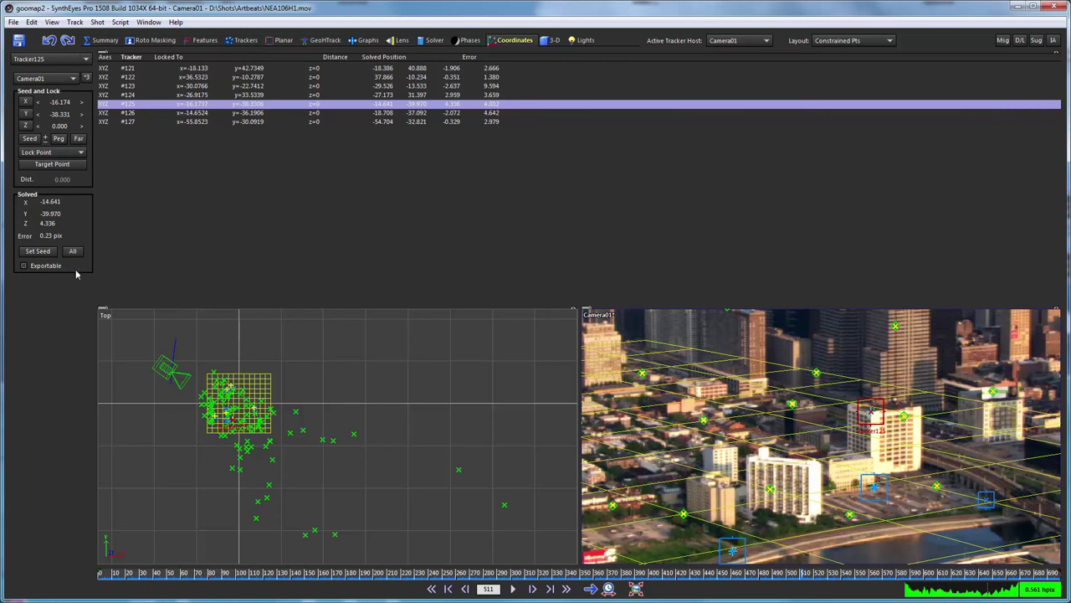
Step: Change the Tracker125 and tracker #127 locks to Any Z Axis
left_click(60, 154)
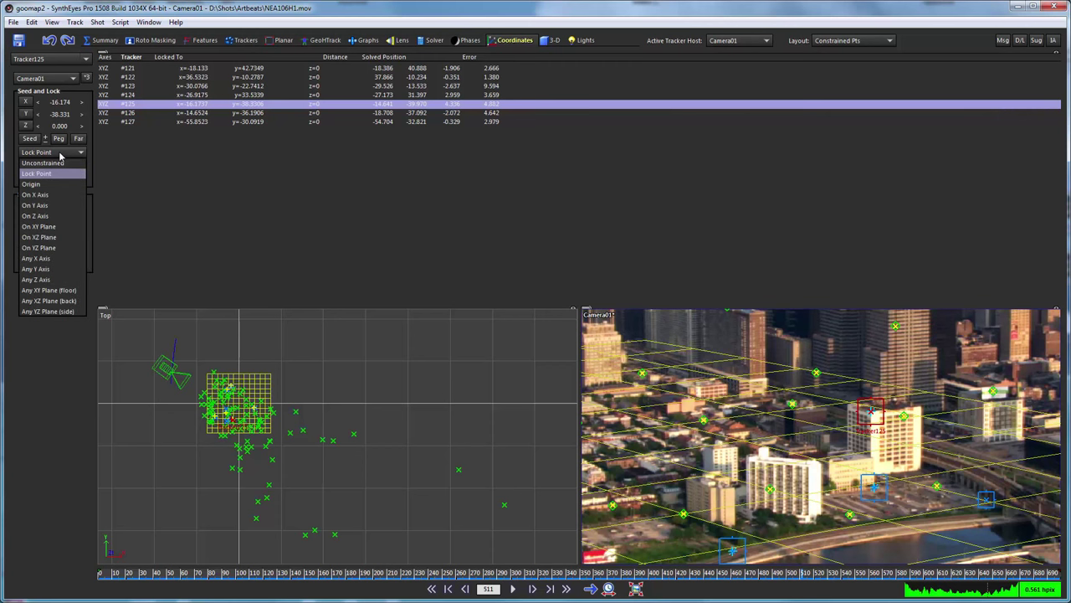
left_click(54, 281)
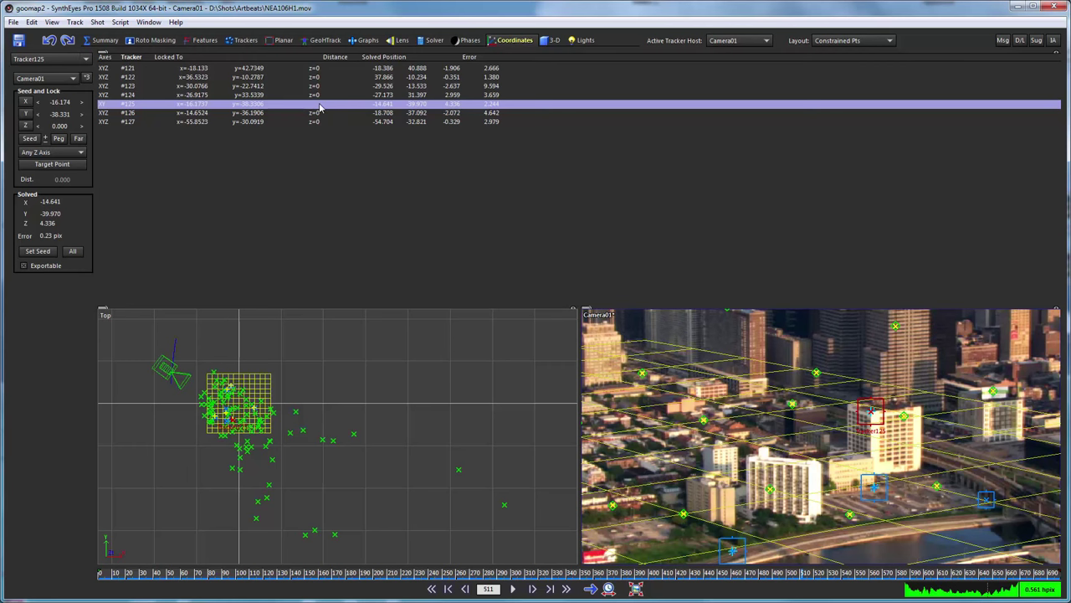
scroll(764, 445, "down", 3)
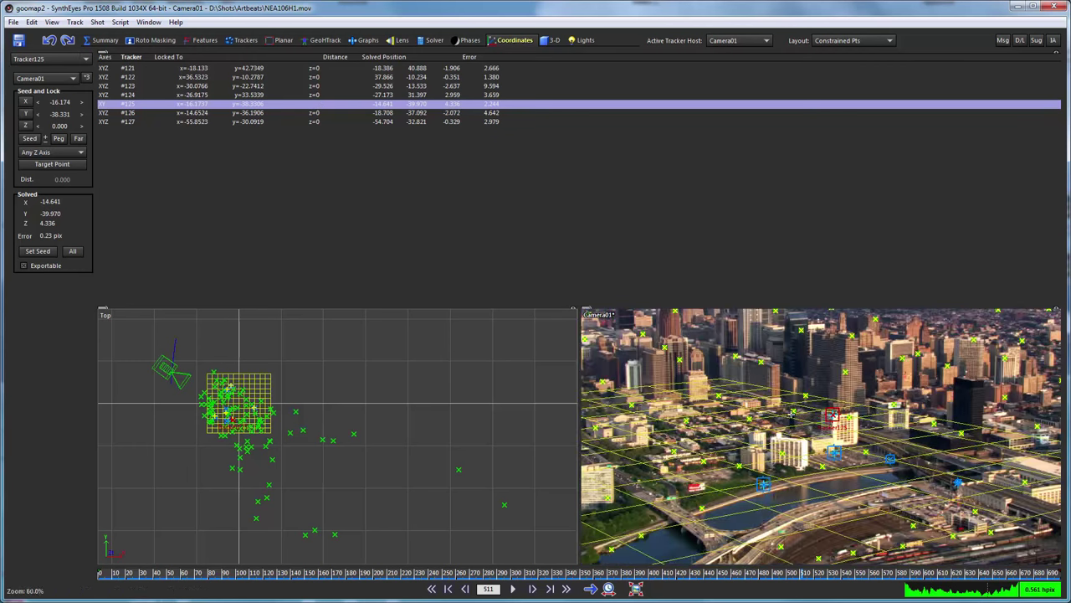
left_click(958, 484)
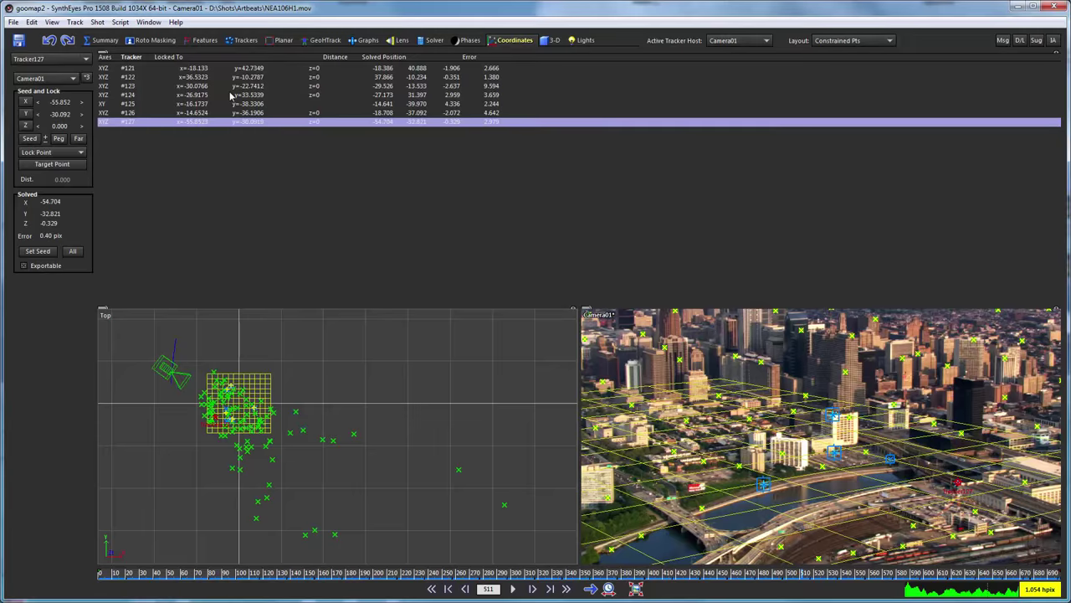
left_click(60, 152)
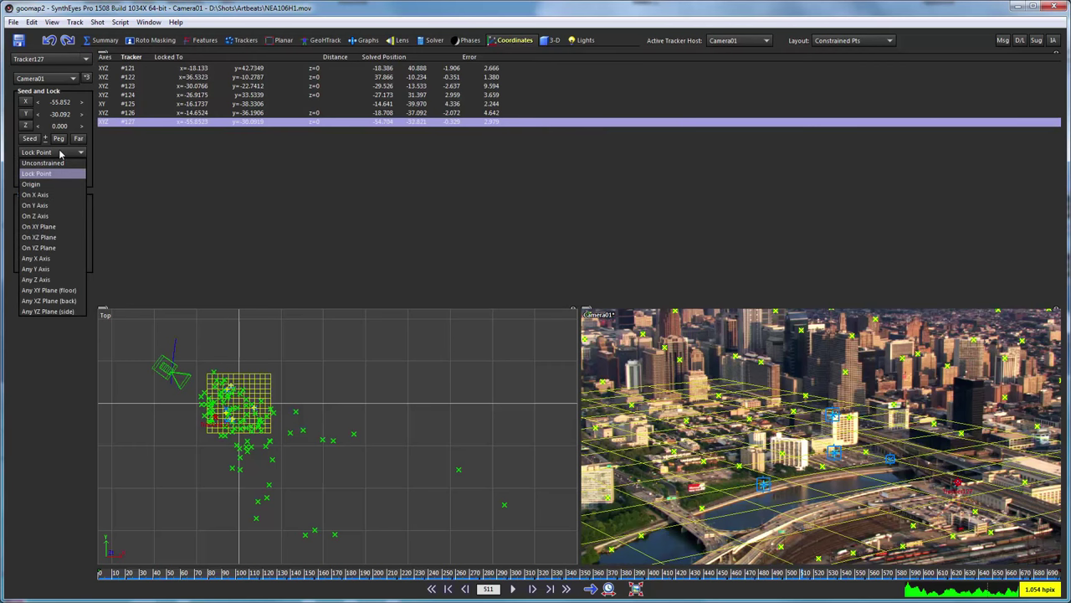
left_click(48, 280)
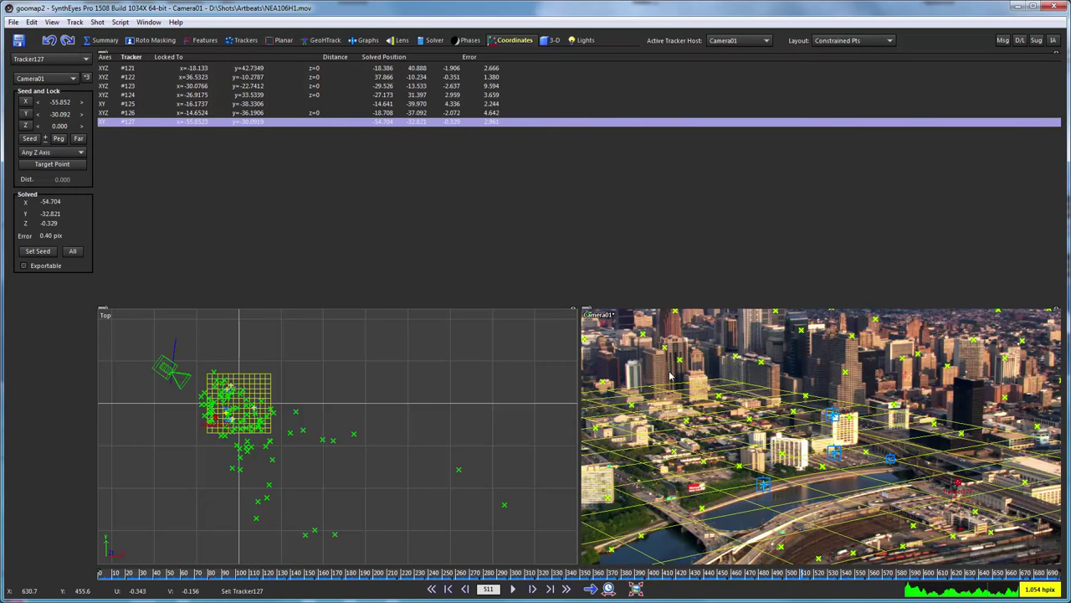
Step: Select tracker #124 in the camera view and lock it to Any Z Axis too
scroll(669, 376, "down", 2)
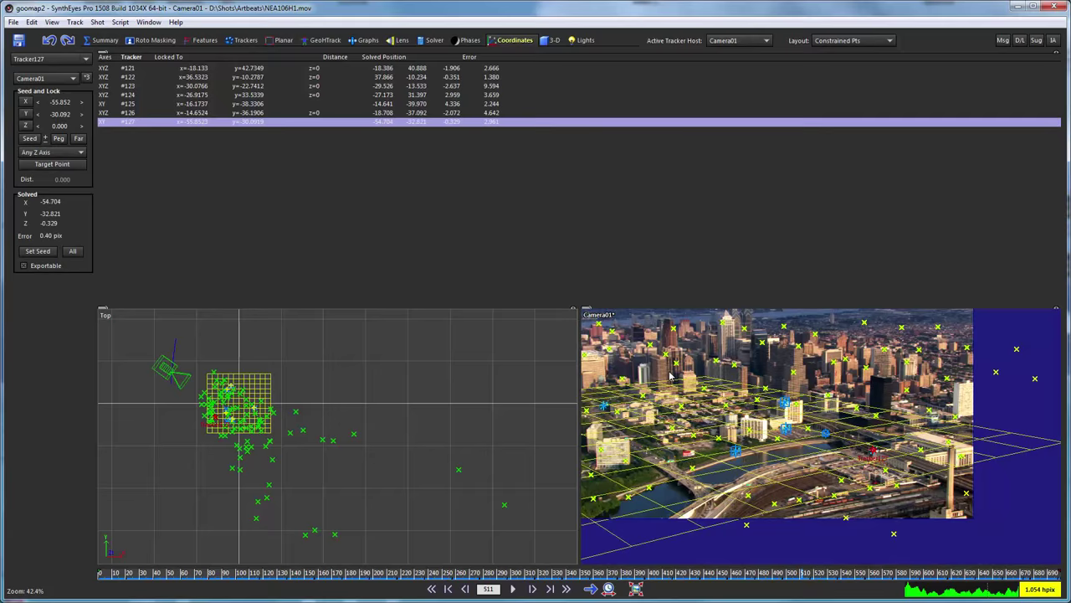
scroll(669, 377, "up", 1)
middle_click_drag(667, 455, 719, 448)
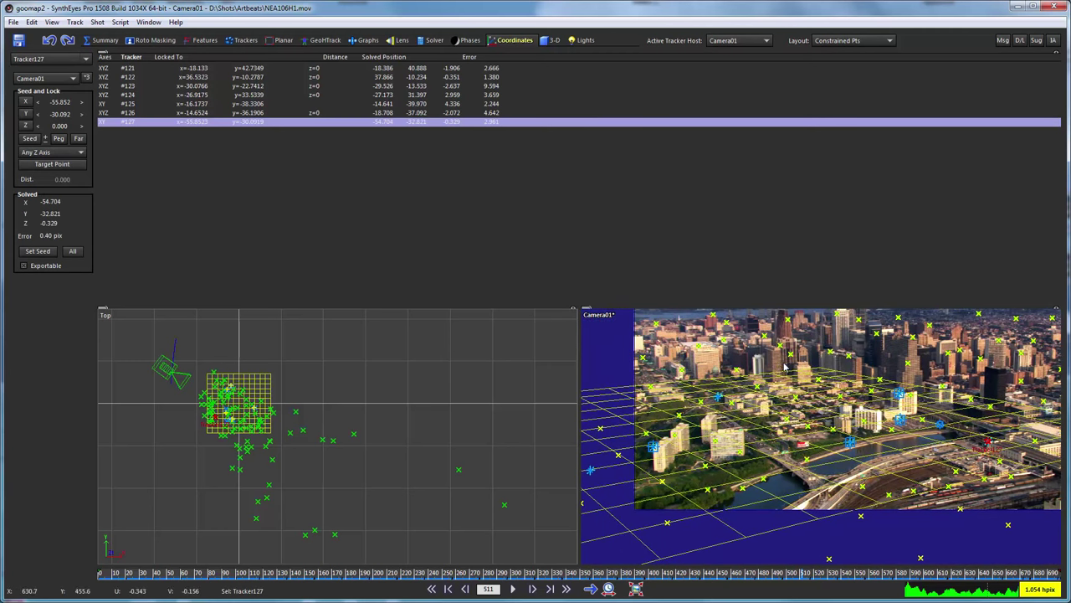
left_click(654, 448)
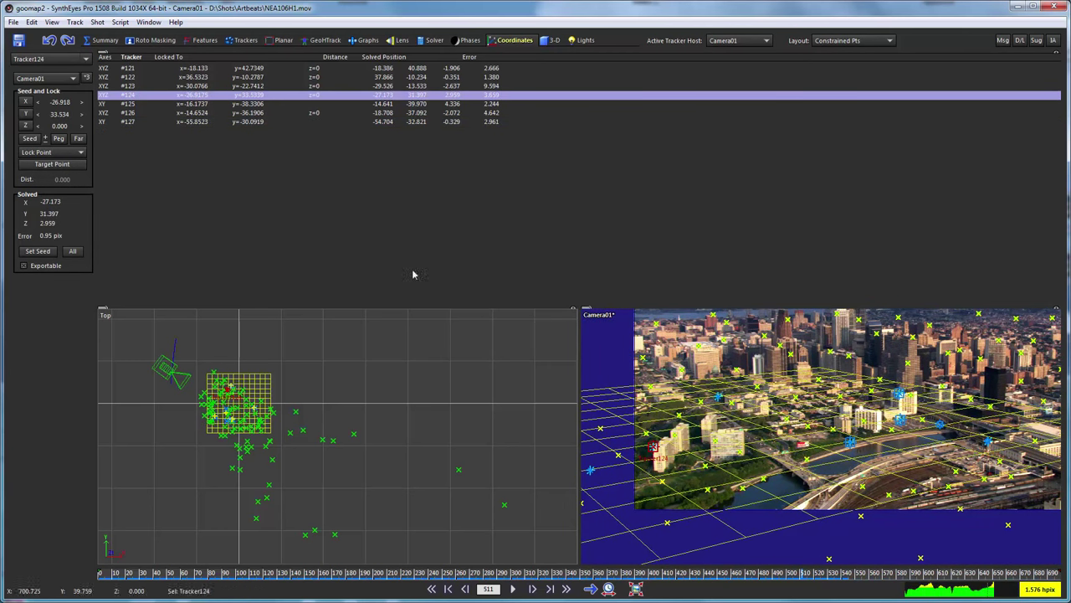
left_click(38, 152)
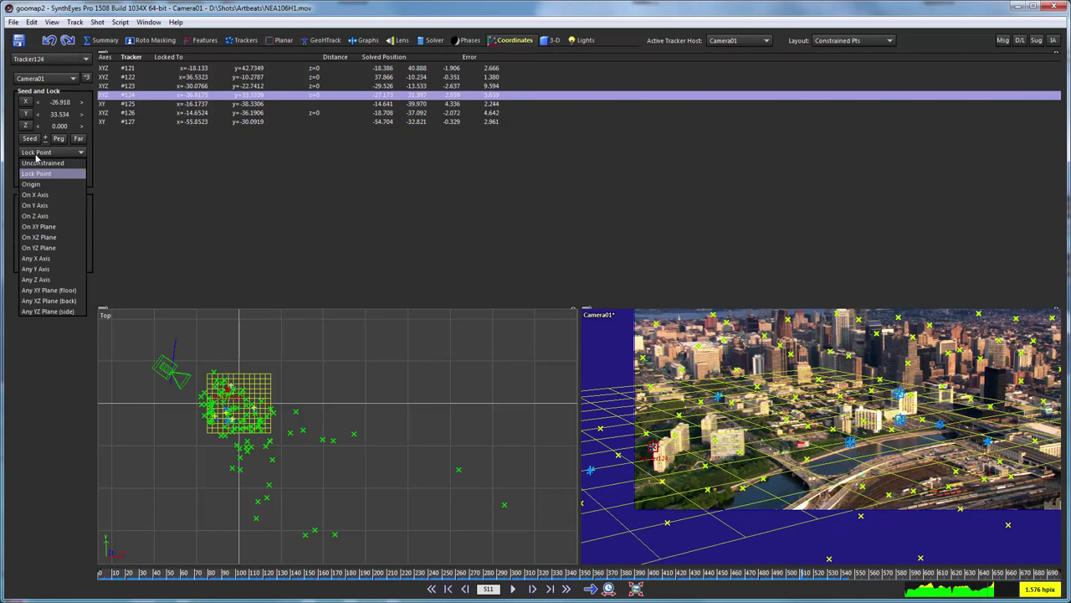
left_click(42, 280)
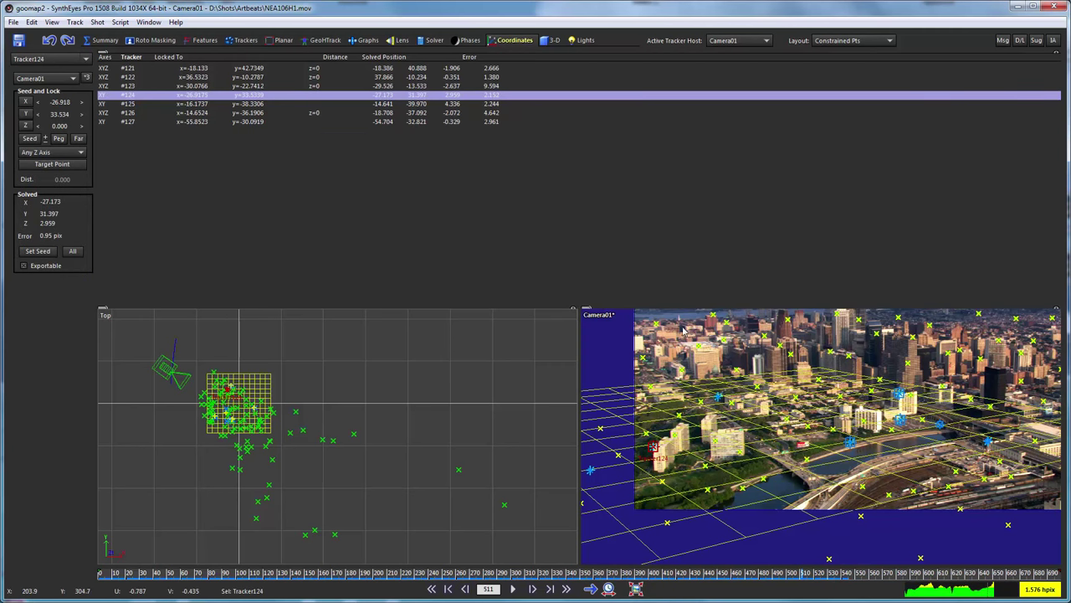
left_click(138, 70)
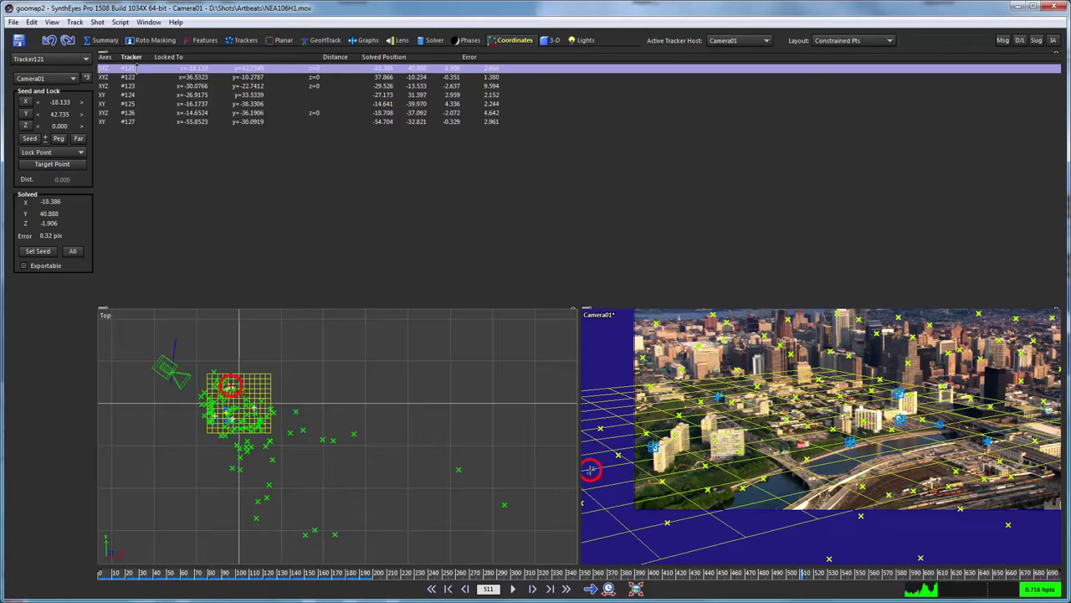
left_click(170, 573)
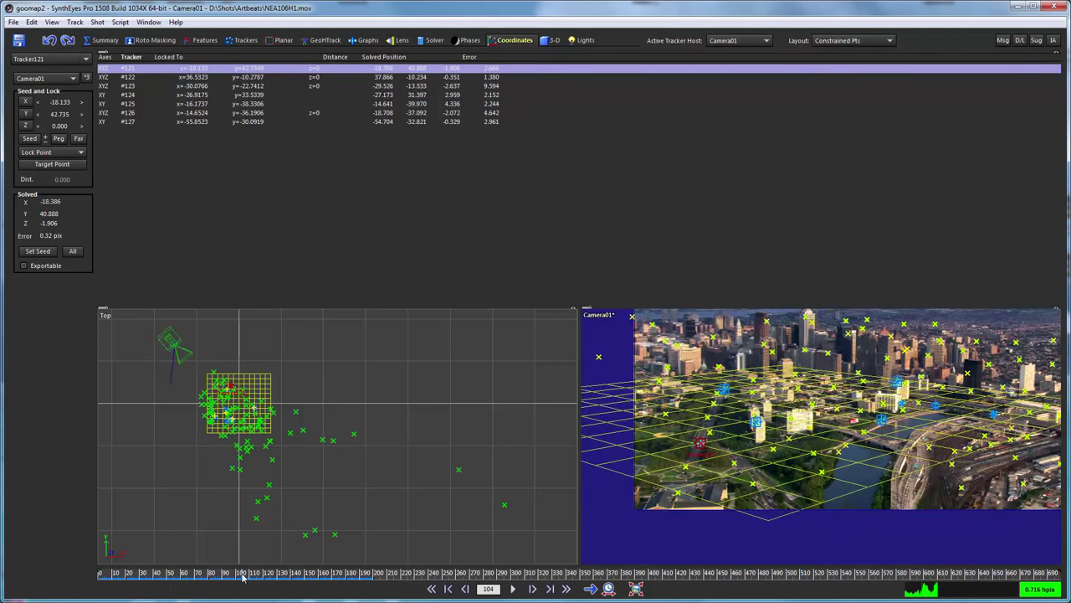
left_click(130, 77)
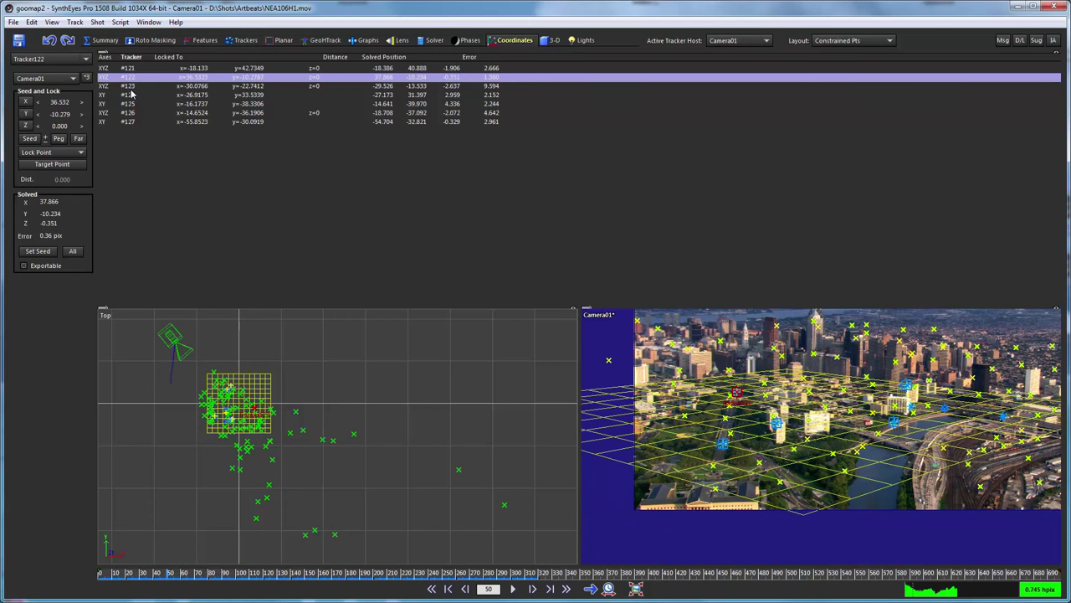
key("Down")
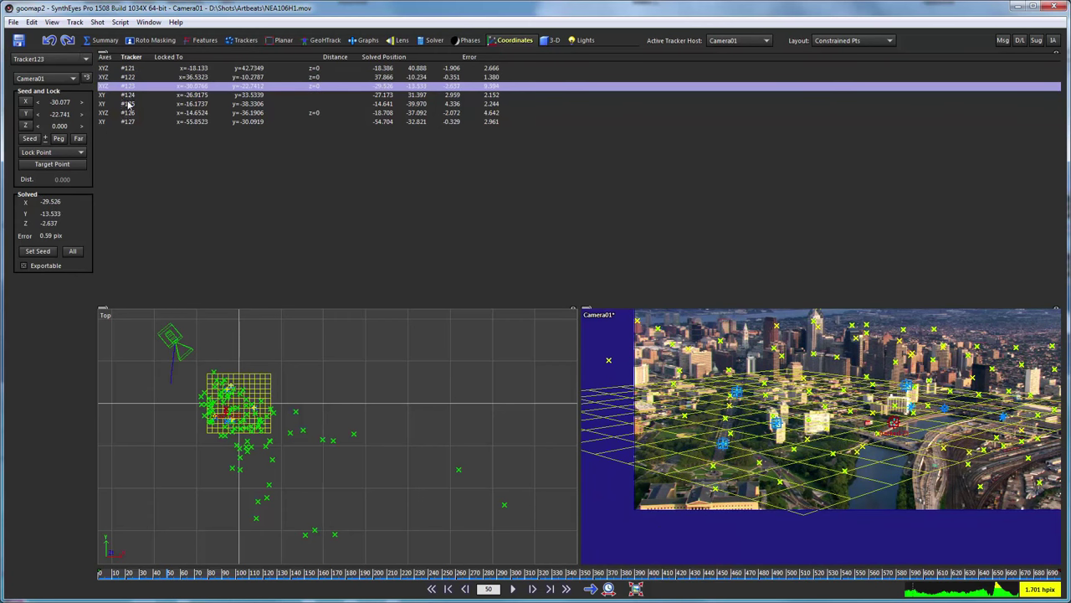
key("Down")
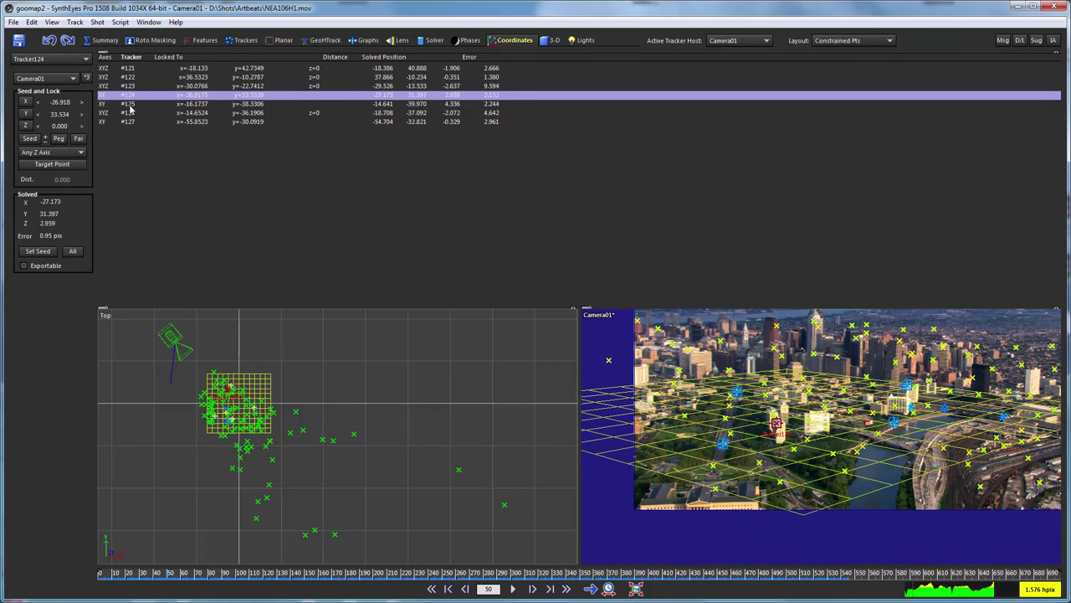
key("Down")
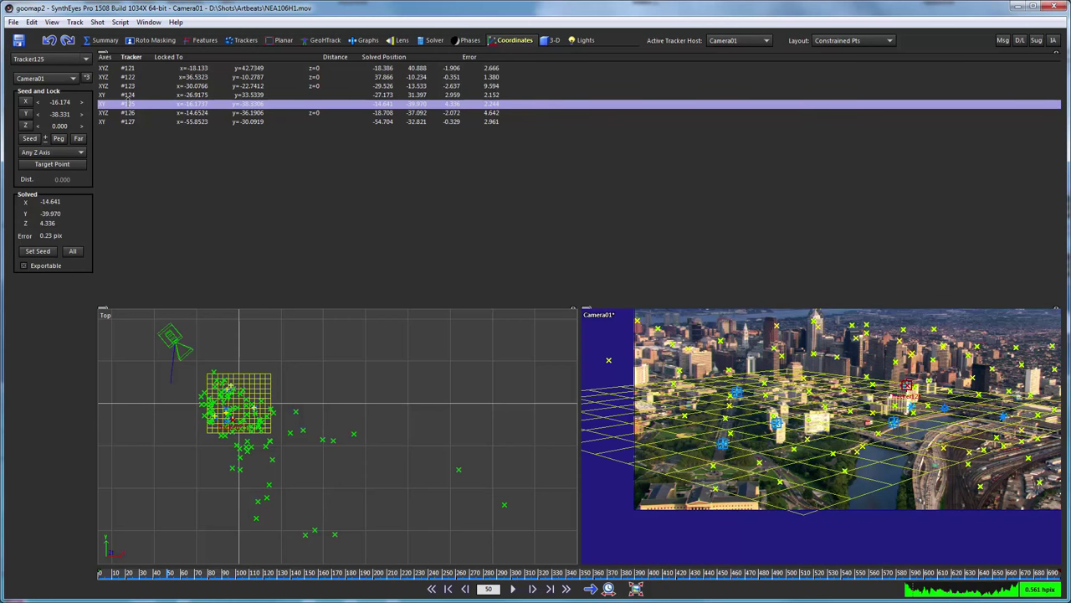
key("Down")
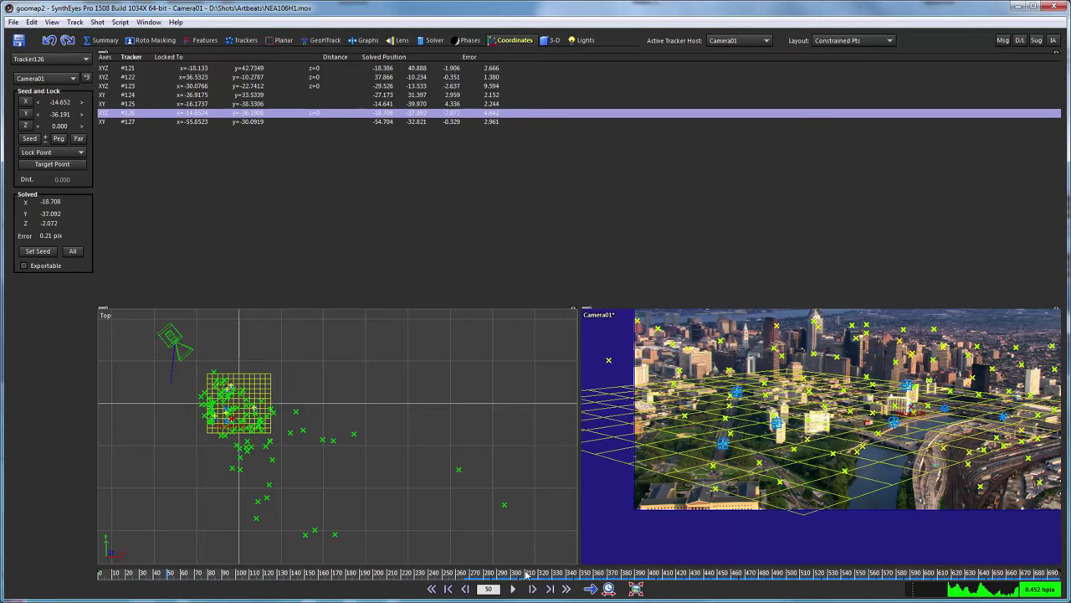
left_click(603, 572)
left_click_drag(603, 573, 824, 573)
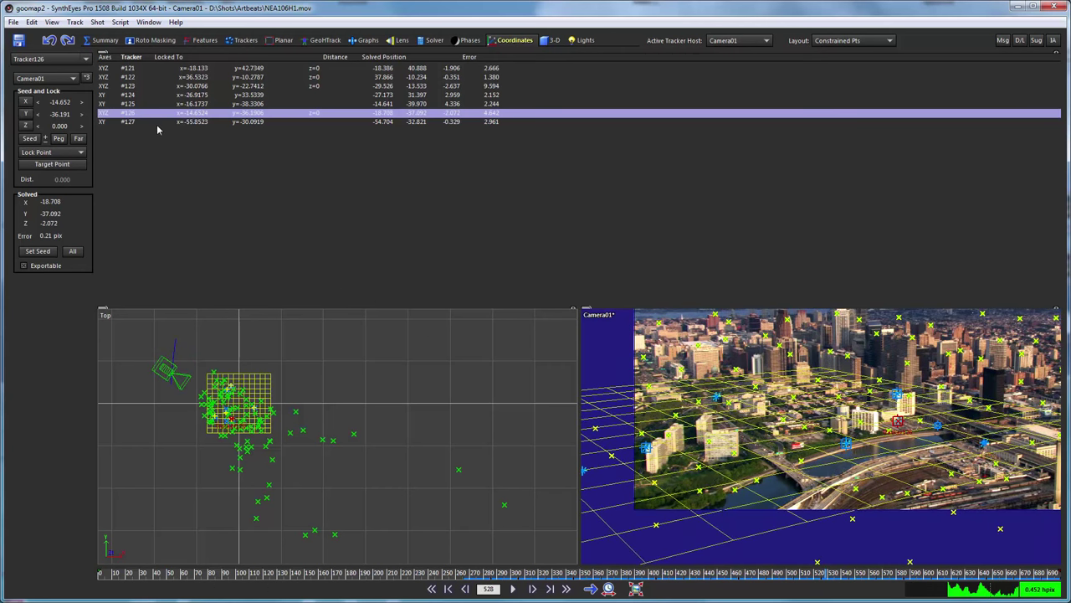
left_click(124, 123)
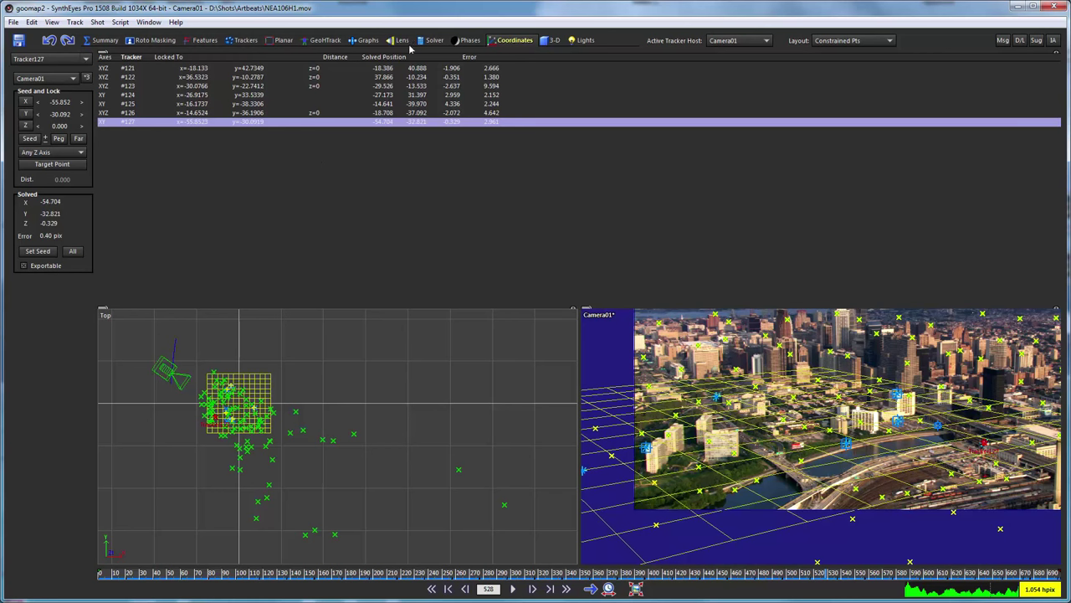
Step: Re-solve with the new constraints and return to the Coordinates list, errors now 1.537–9.171
left_click(436, 42)
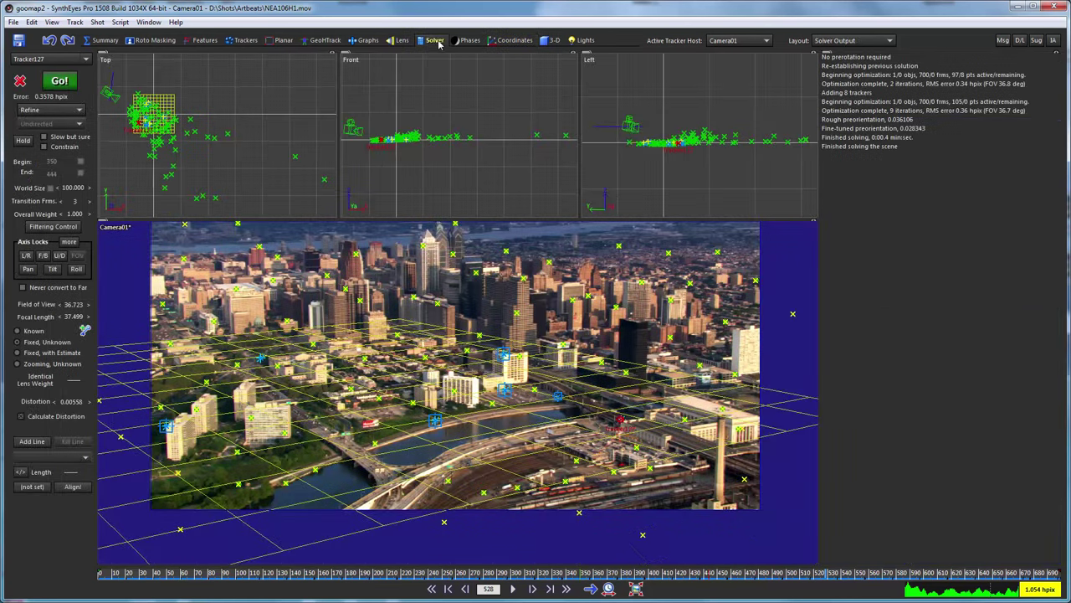
left_click(57, 82)
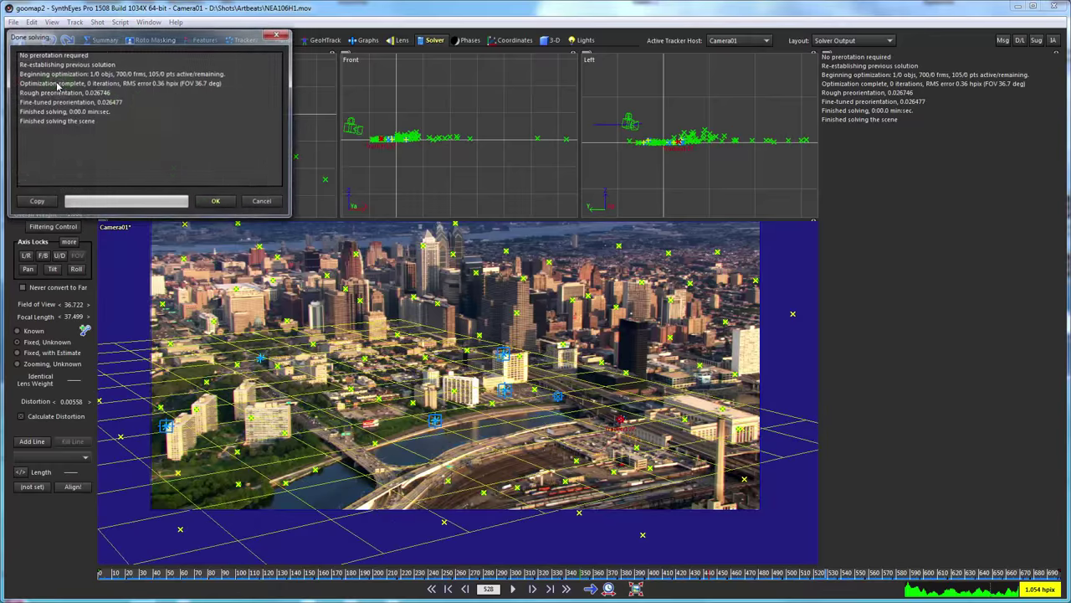
left_click(210, 202)
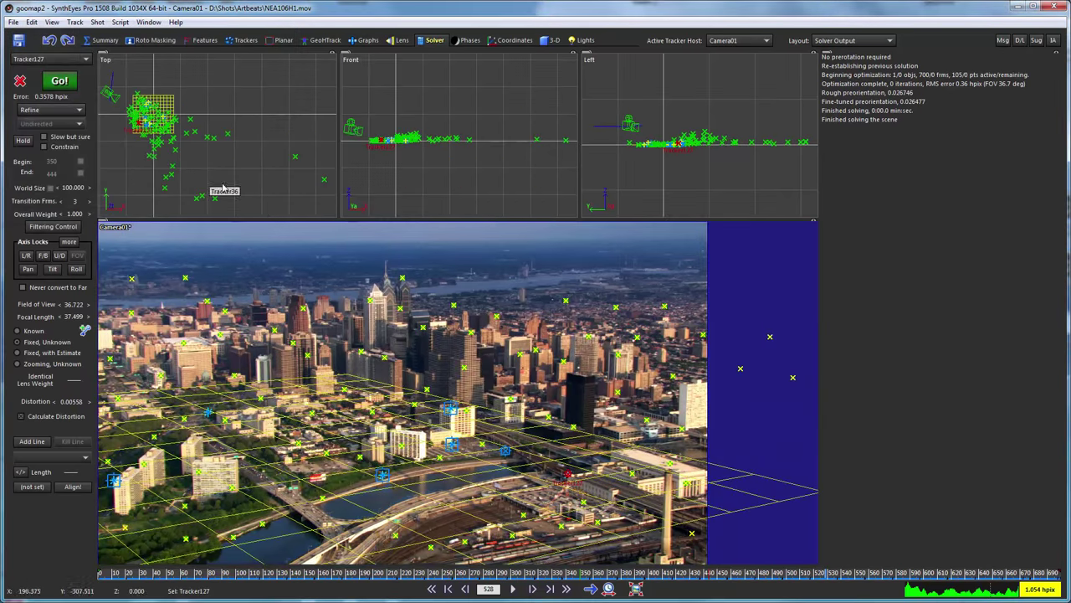
left_click(503, 43)
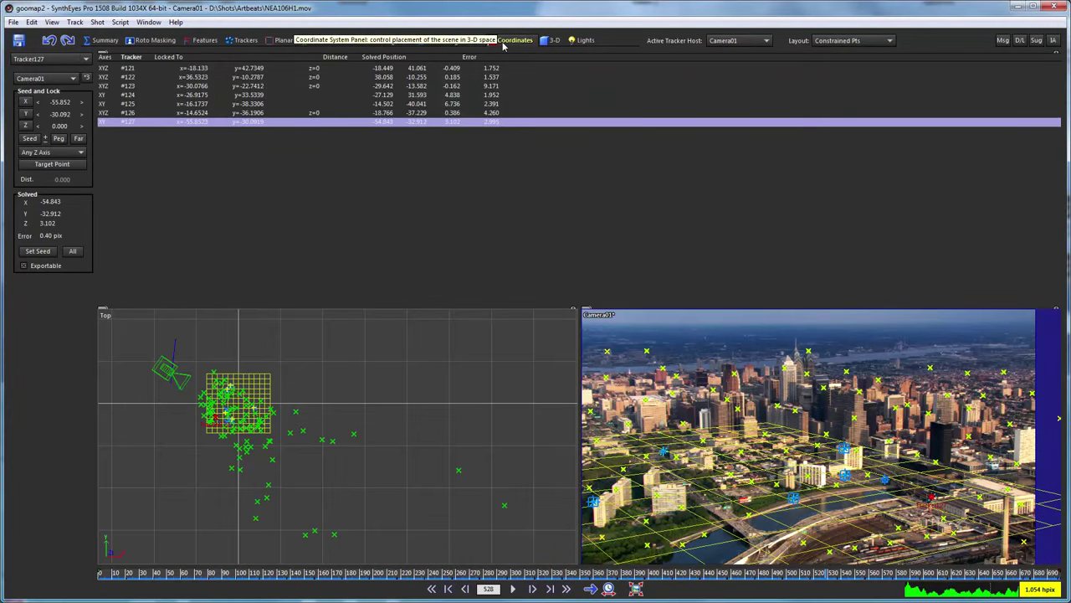
left_click(207, 86)
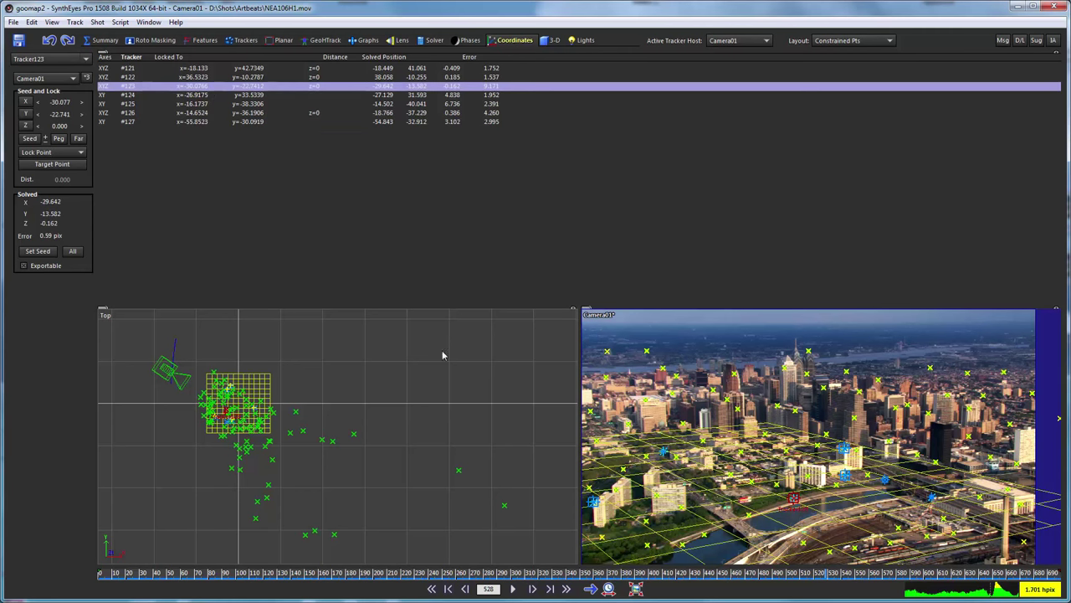
scroll(767, 453, "up", 5)
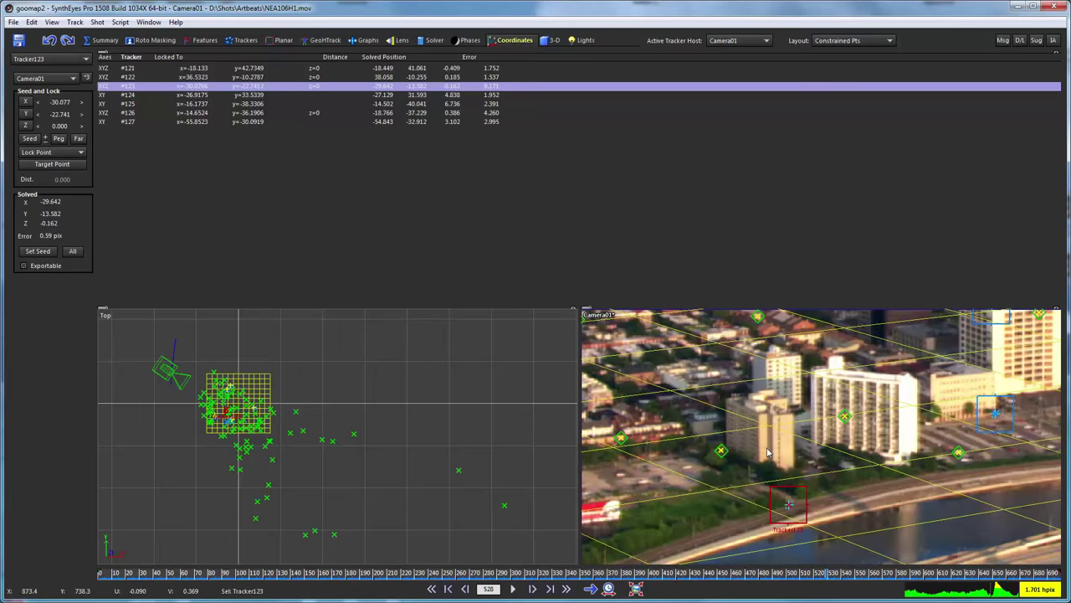
scroll(768, 453, "down", 5)
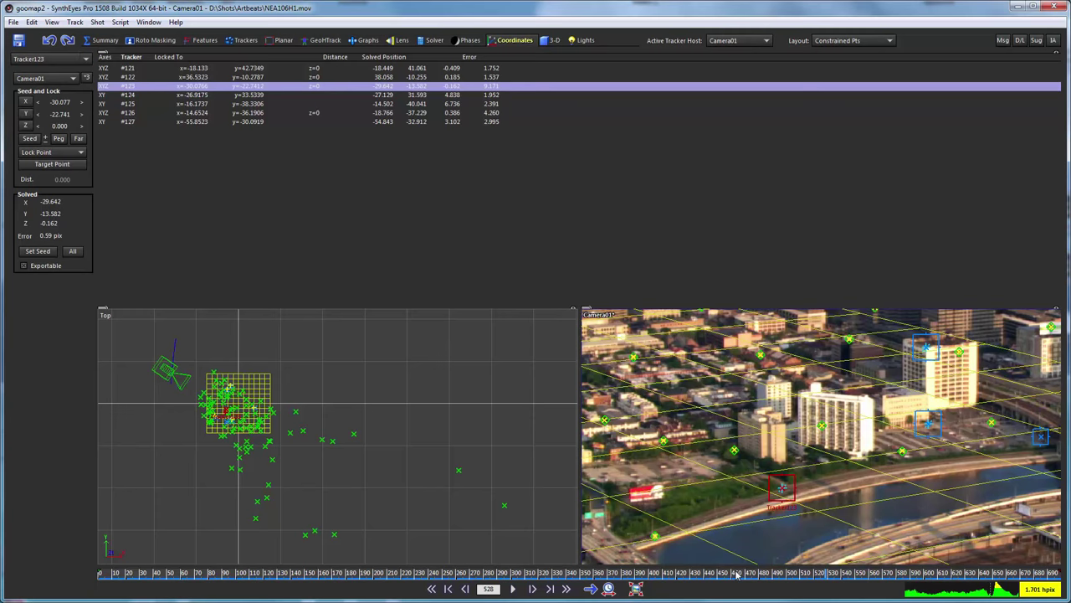
Step: Zoom and pan the GeoHTrack map to Tracker123 near Race St, then re-solve the scene
left_click(326, 40)
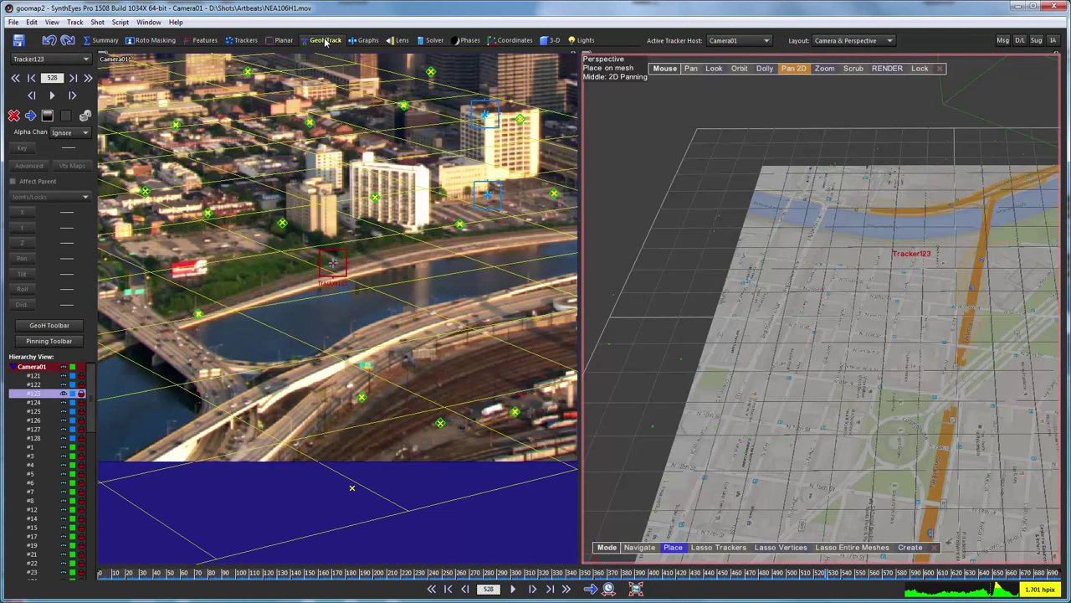
scroll(824, 218, "up", 5)
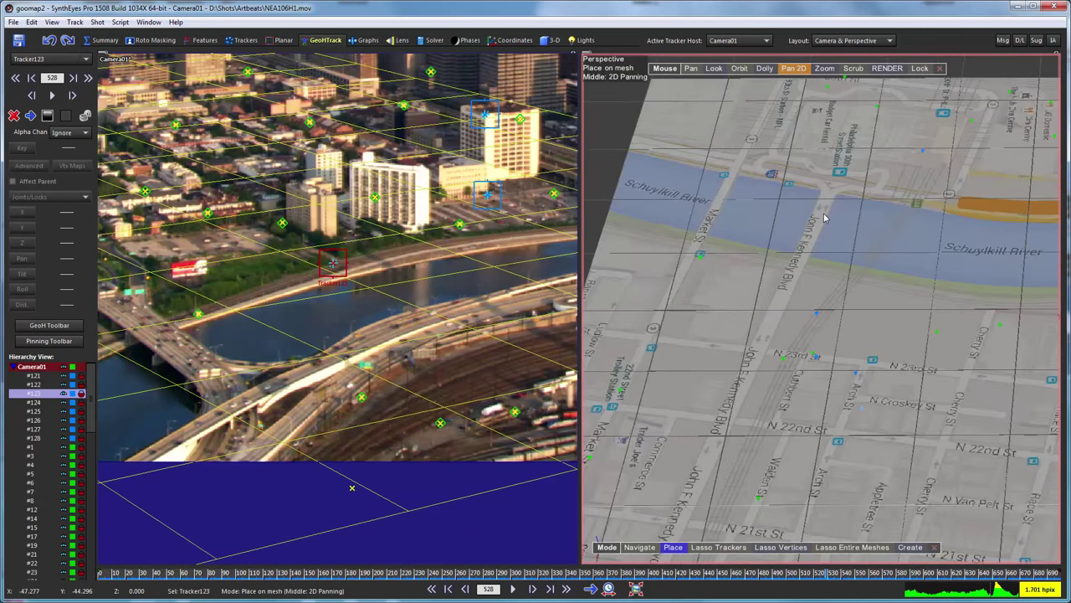
scroll(776, 292, "up", 2)
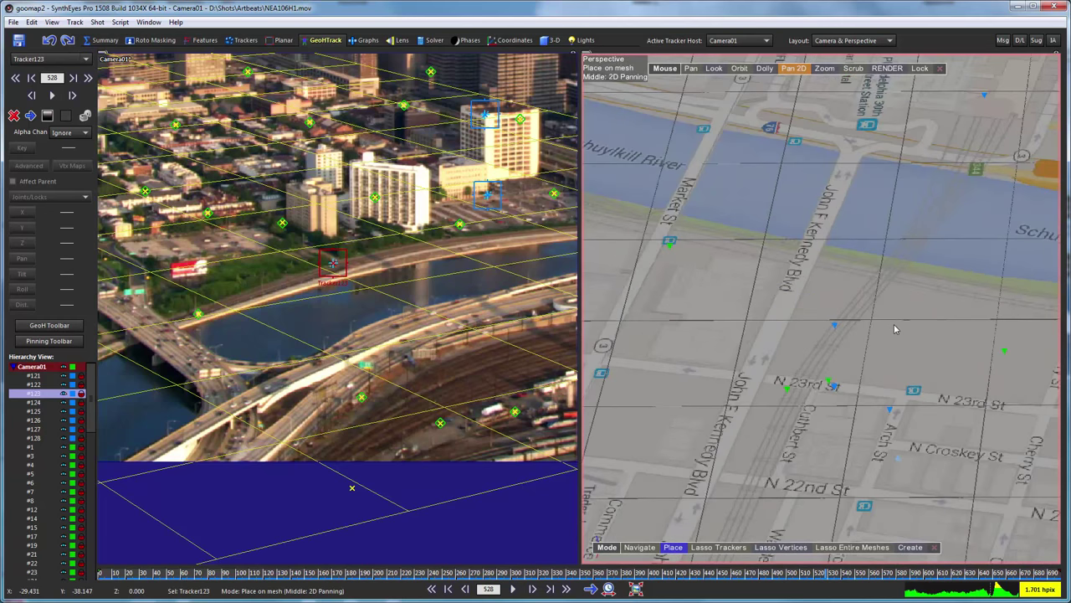
middle_click_drag(775, 291, 706, 295)
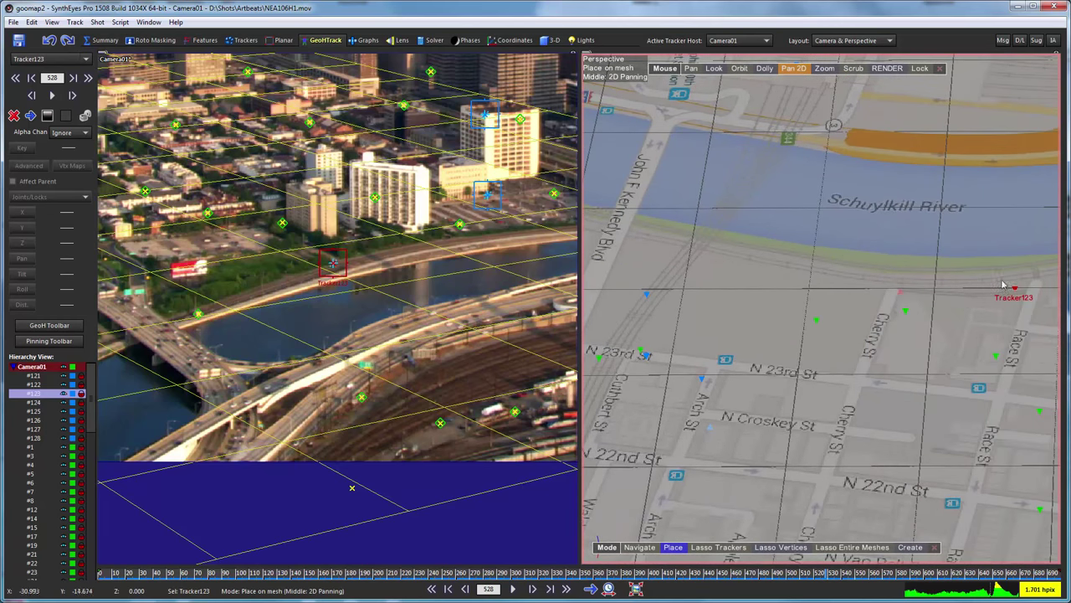
middle_click_drag(987, 323, 813, 316)
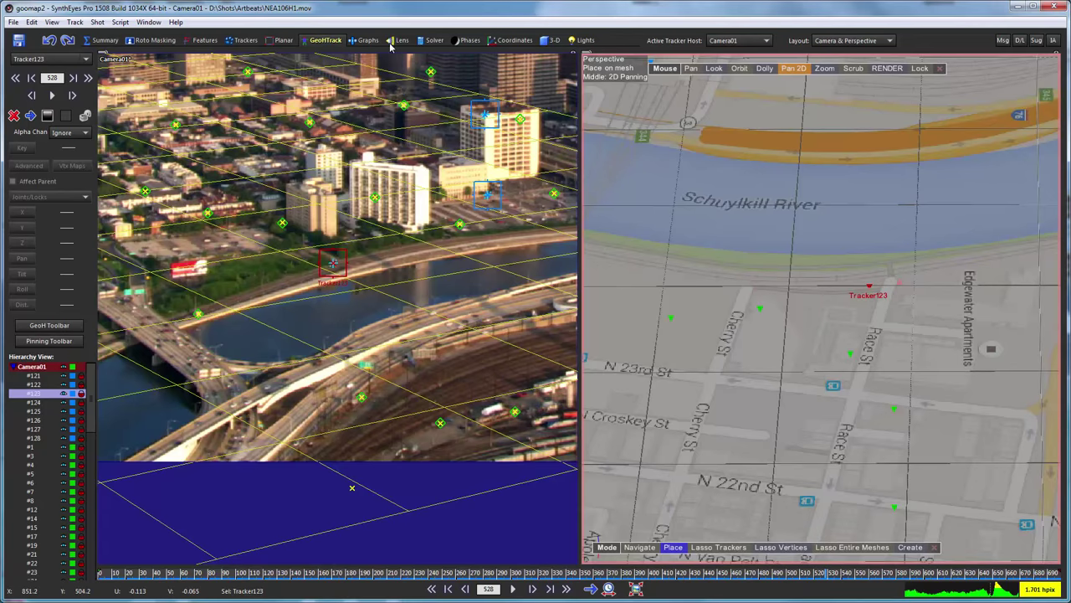
left_click(432, 40)
left_click(58, 81)
Step: Re-solve again and review the Constrained Pts table until errors fall to 0.000–0.014
left_click(216, 199)
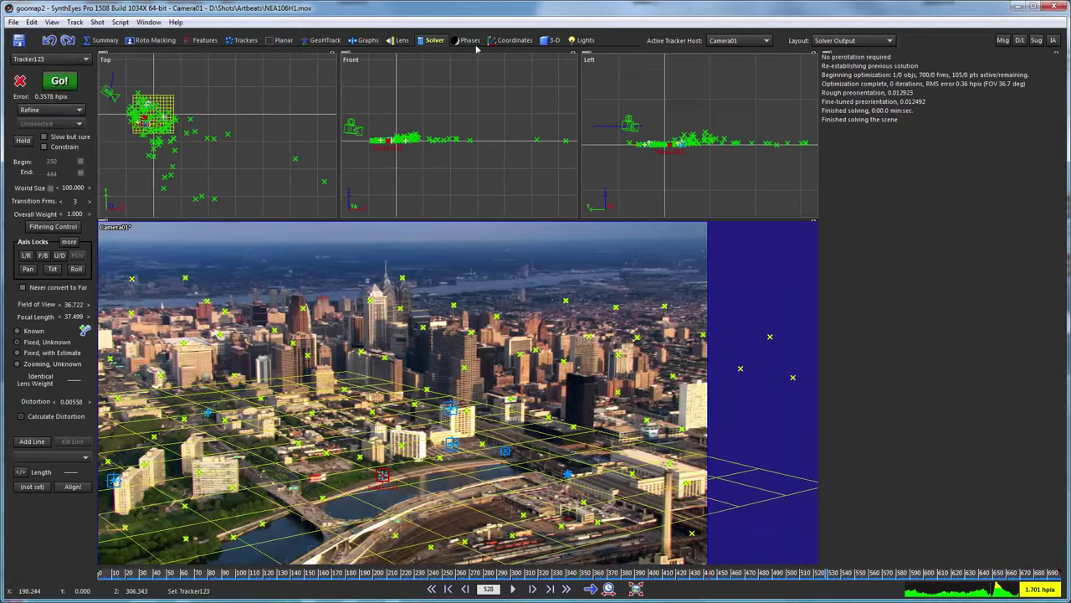
left_click(512, 40)
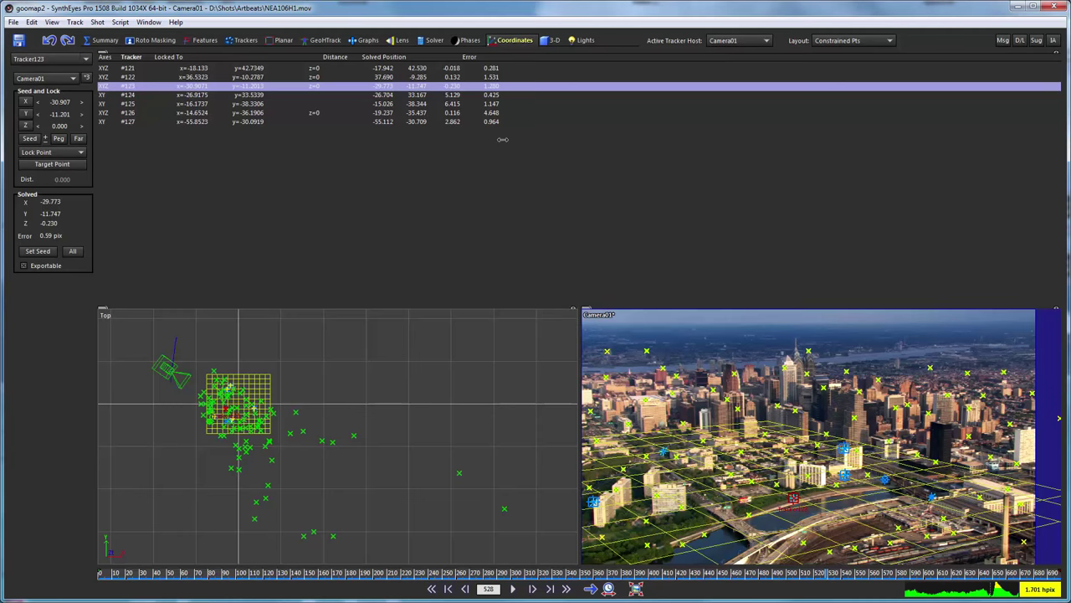
left_click(433, 42)
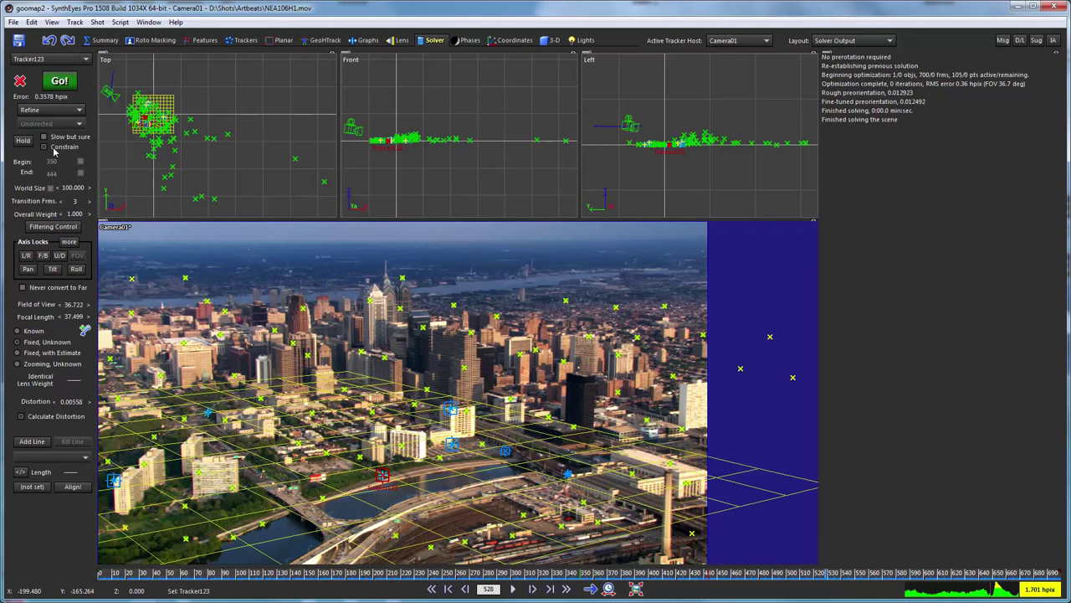
left_click(47, 80)
left_click(217, 202)
left_click(501, 42)
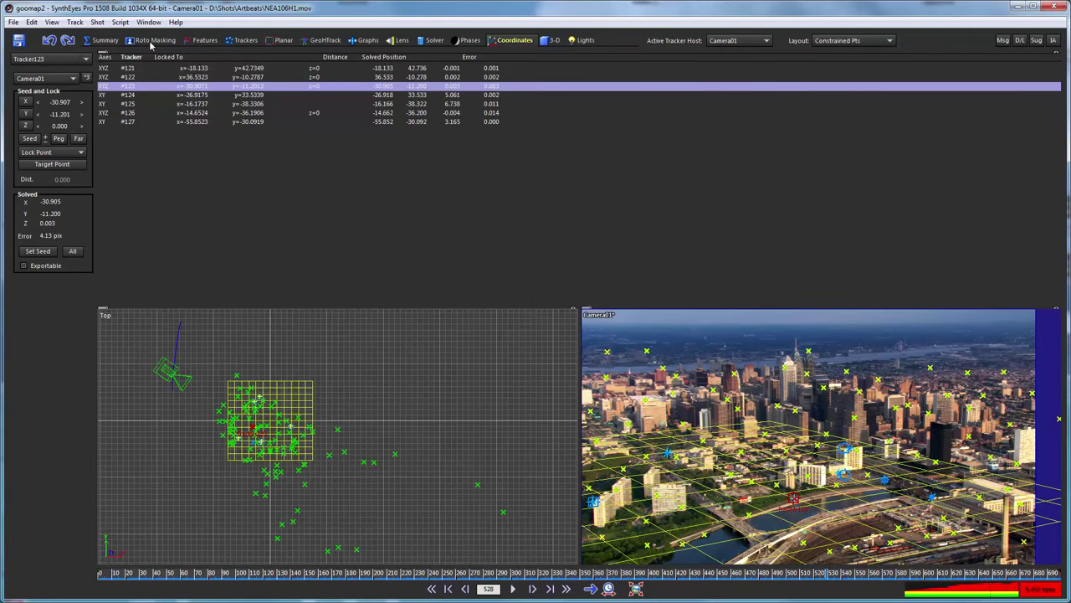
Step: Lock a full Perspective view to Camera01, overlaying the street map, and scrub to earlier frames
left_click(244, 42)
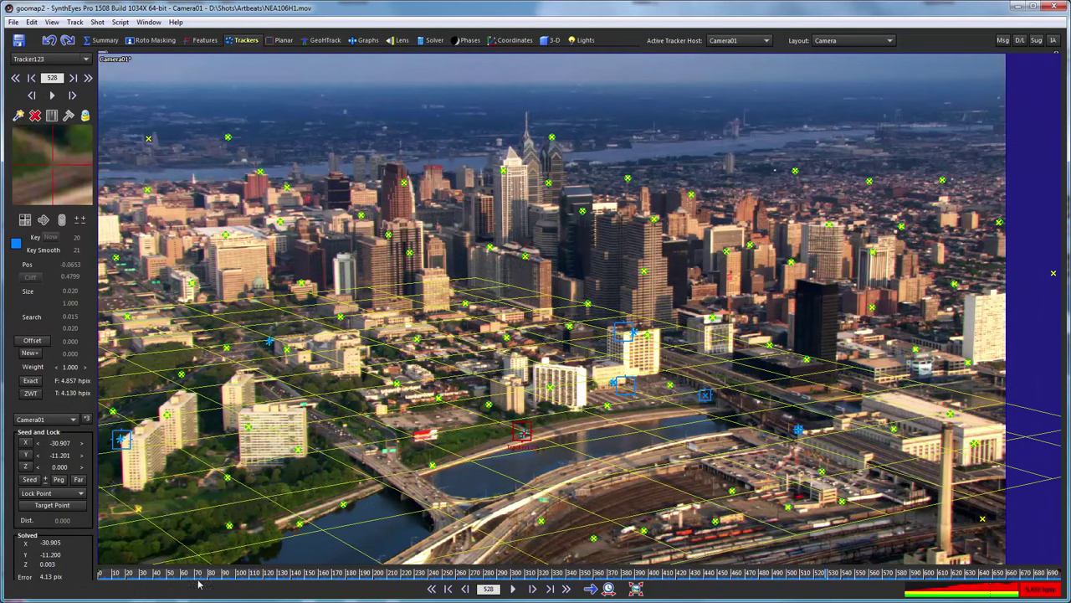
left_click_drag(185, 577, 949, 577)
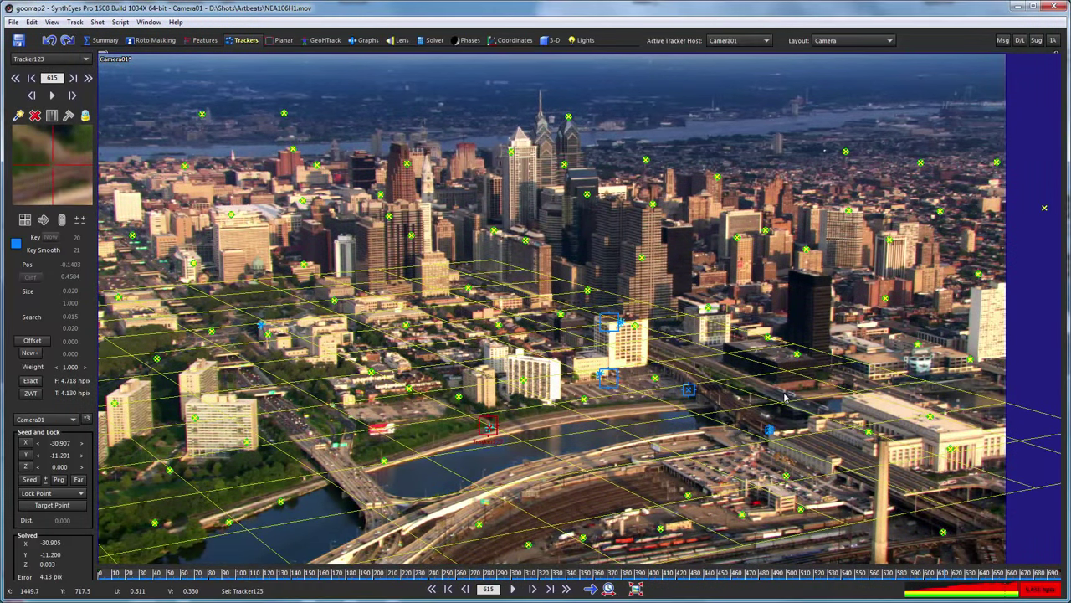
left_click(324, 40)
left_click(842, 41)
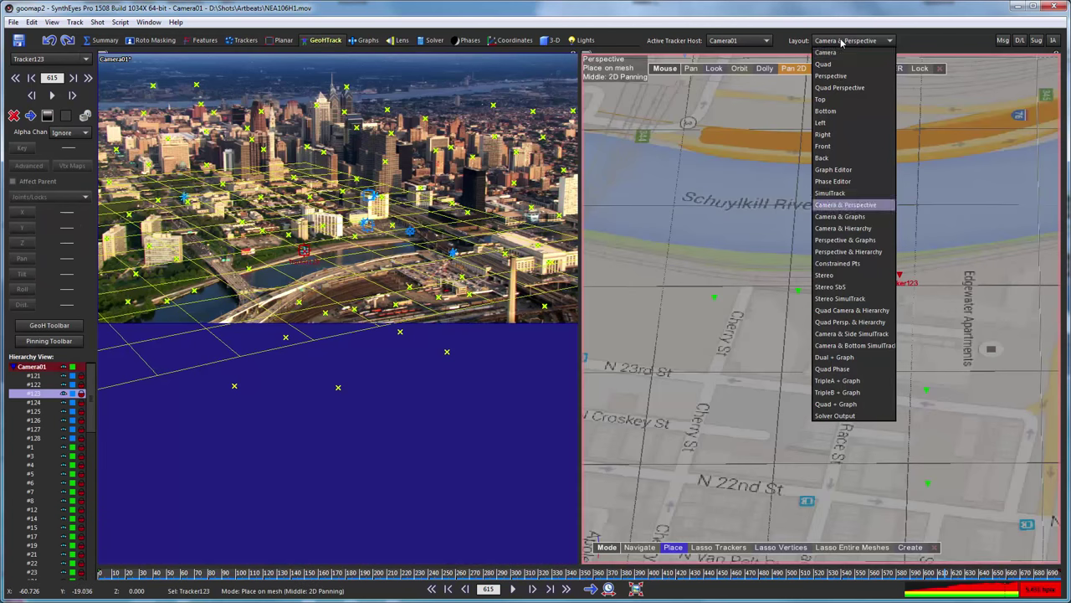
left_click(841, 76)
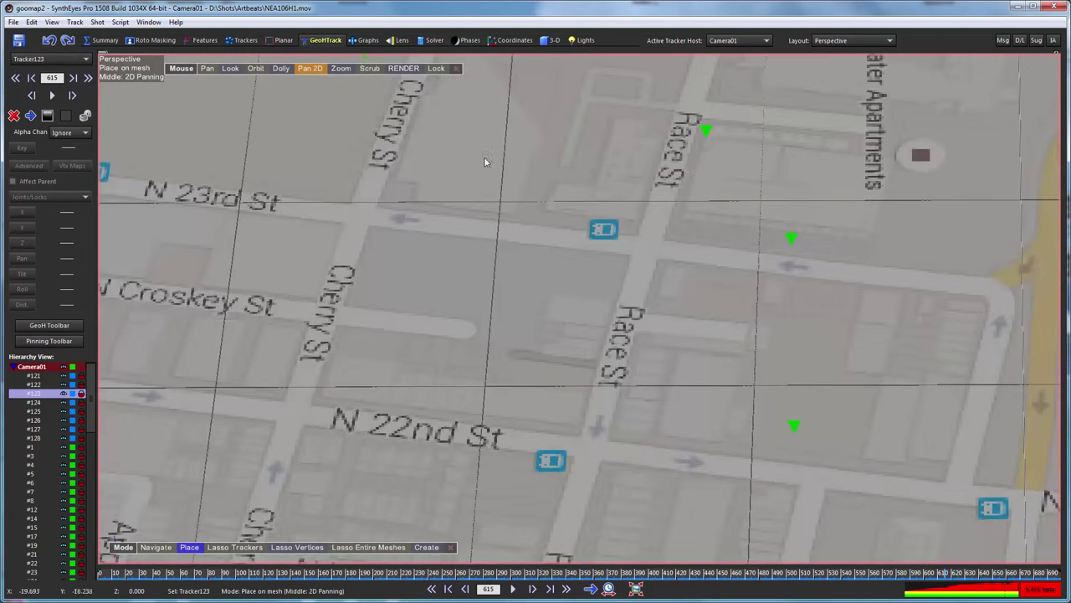
left_click(435, 69)
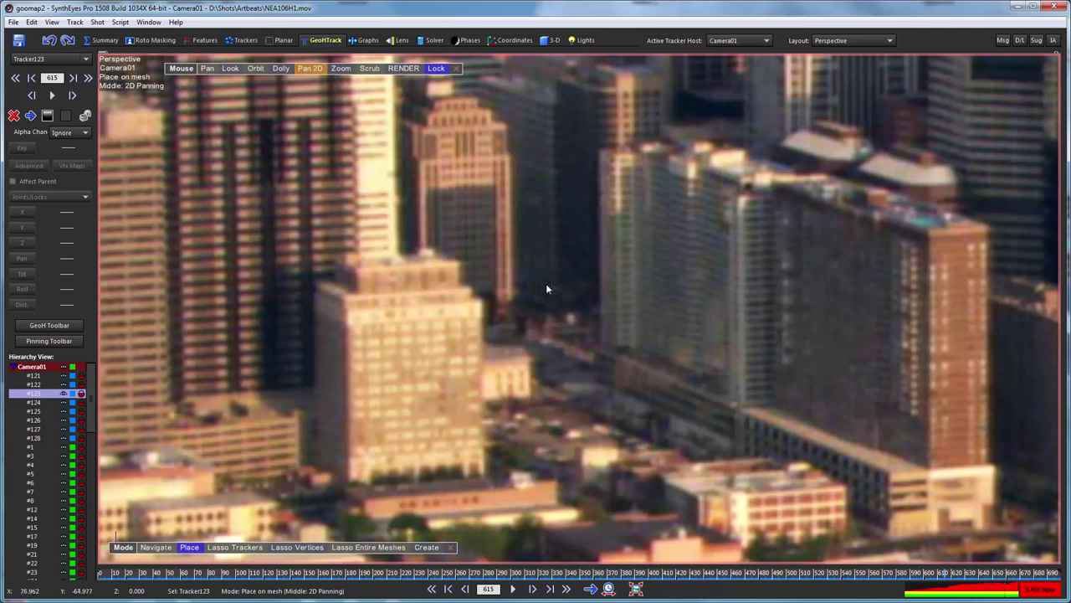
left_click(308, 68)
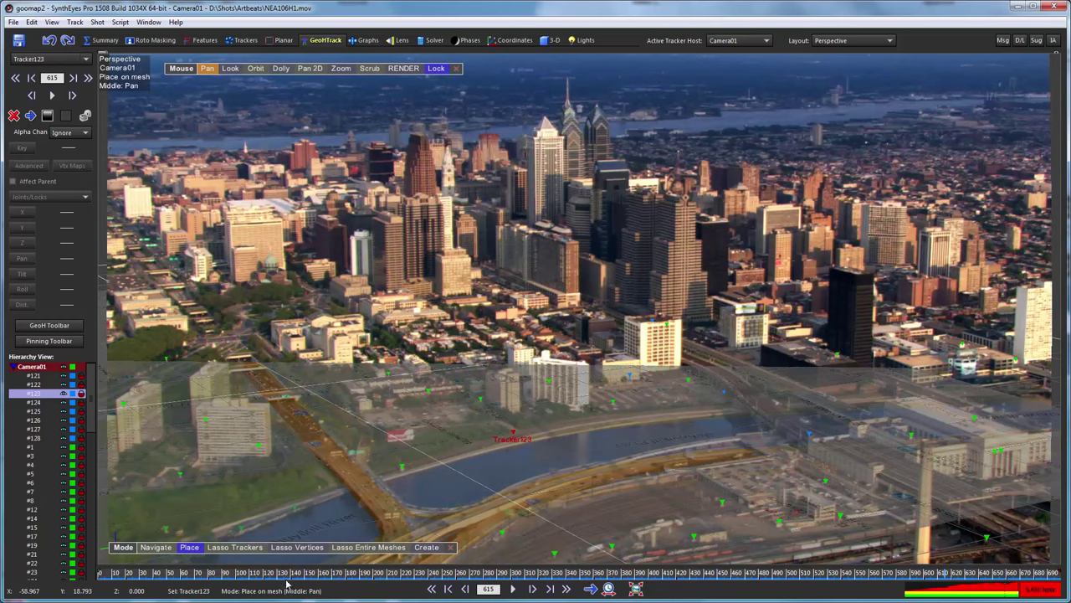
left_click_drag(368, 573, 760, 573)
Step: Set the Solver's World Size to 500 to enlarge the tracker markers
right_click(314, 103)
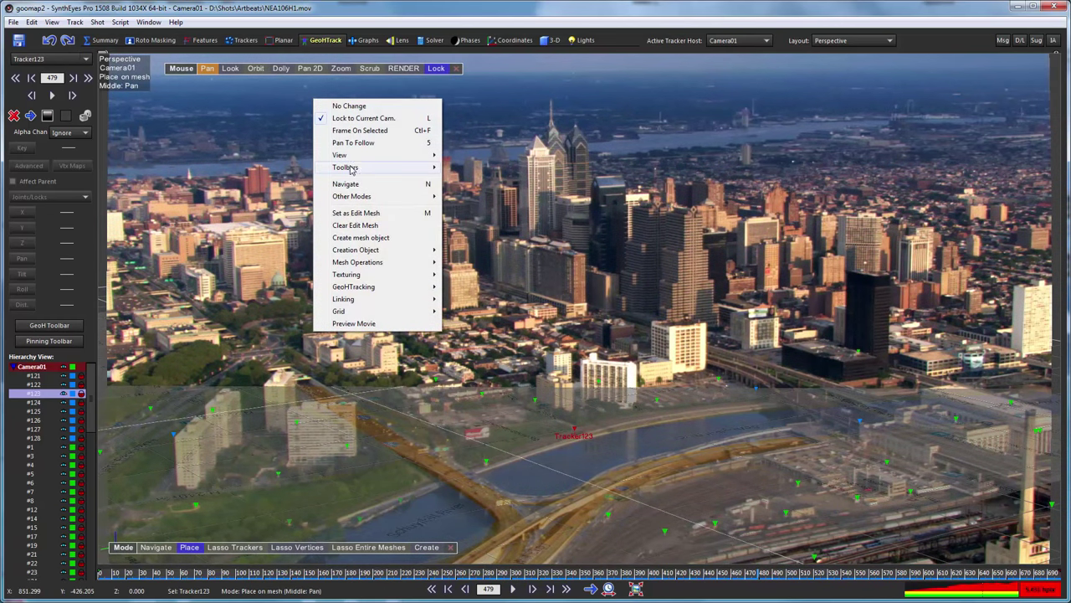
mouse_move(385, 158)
left_click(419, 43)
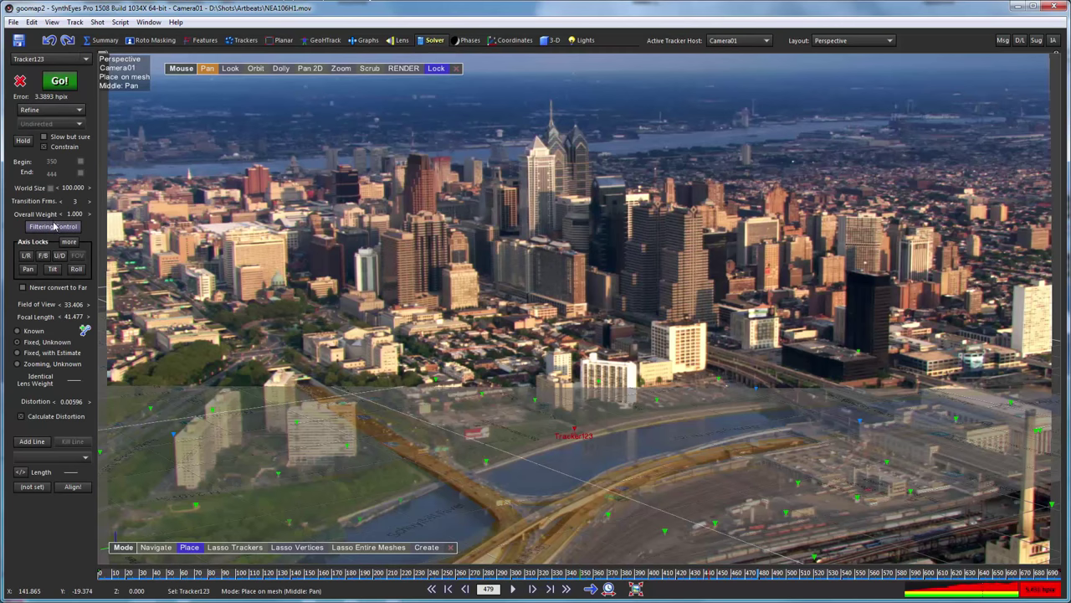
double_click(73, 190)
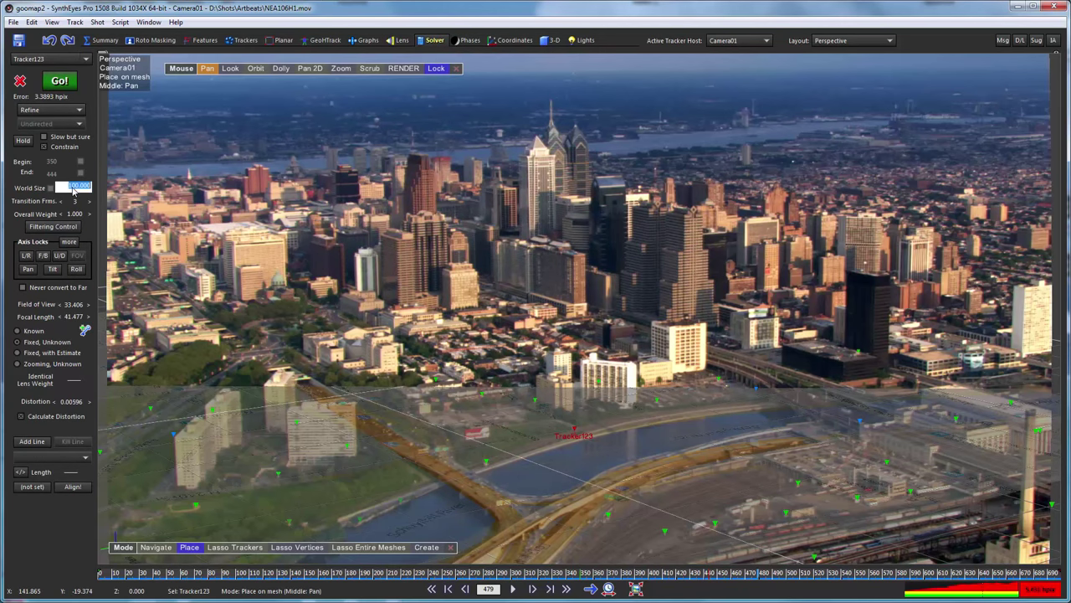
type("500")
key("Return")
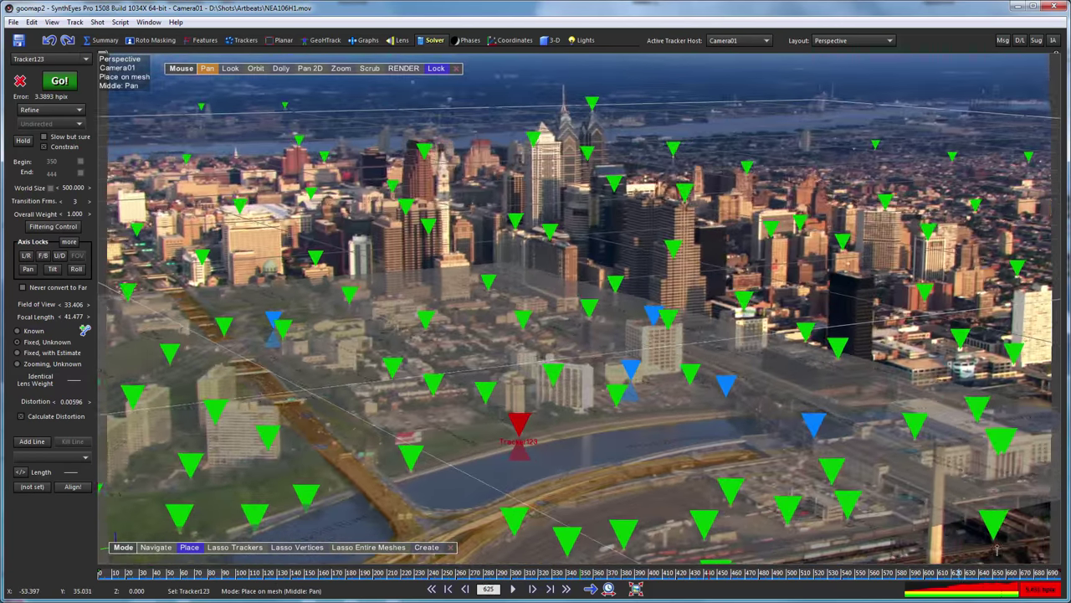
Step: Scrub the shot to check the enlarged markers against the city, then show the 3D object settings
left_click_drag(984, 574, 906, 574)
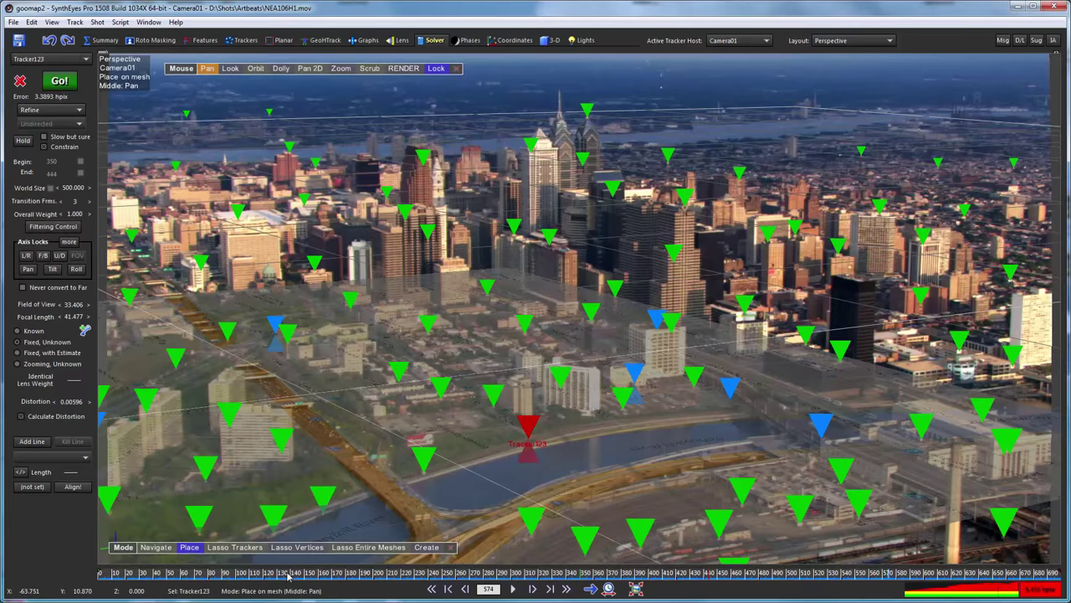
mouse_move(285, 574)
left_mouse_down()
mouse_move(1058, 574)
mouse_move(101, 574)
left_mouse_up()
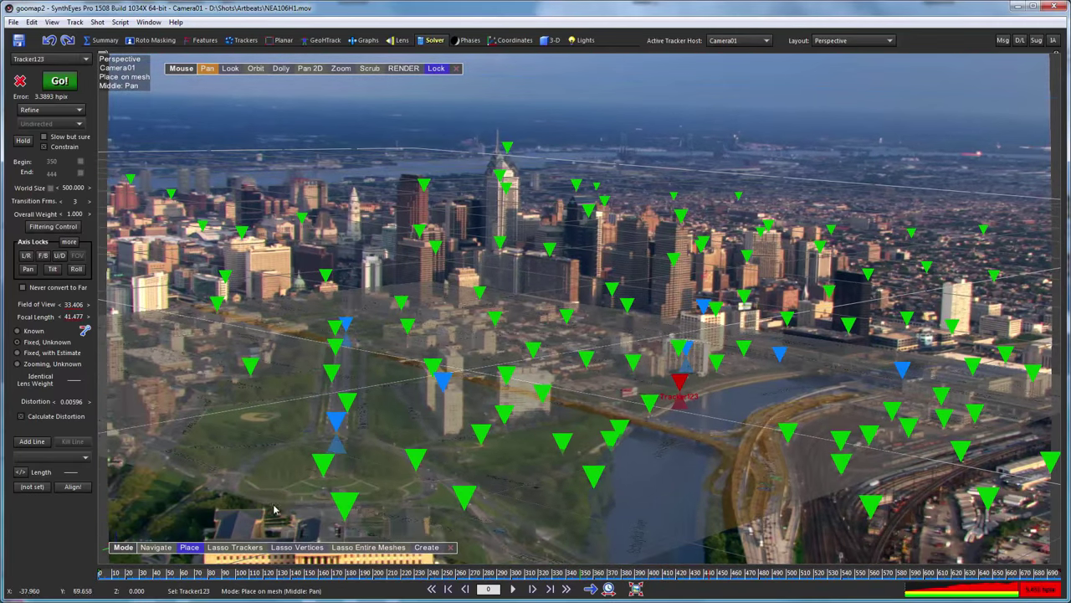
left_click(545, 40)
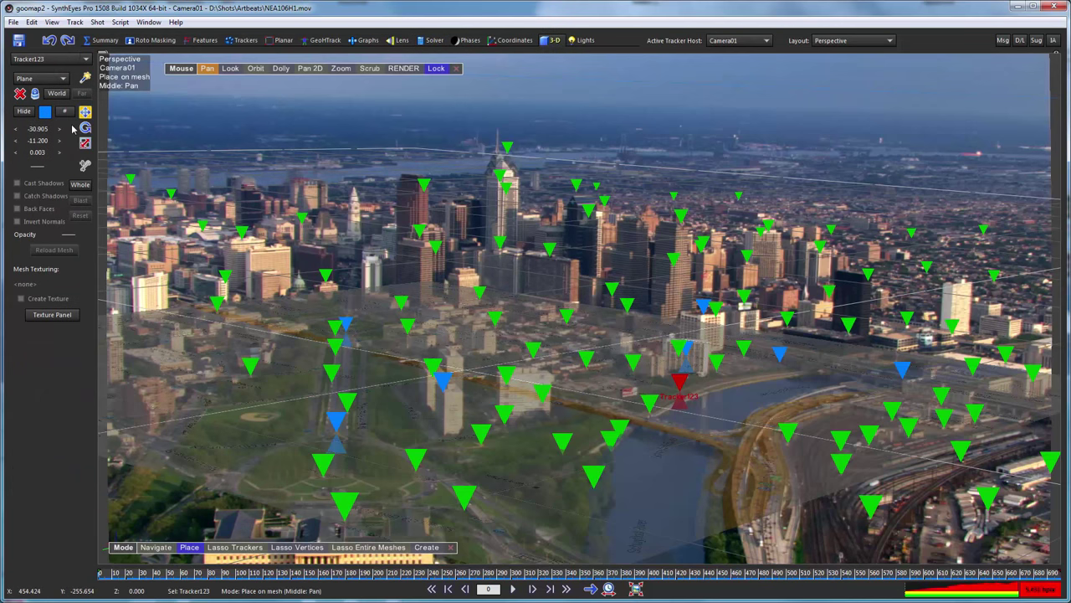
Step: Select the planview map plane from the object list and raise its opacity to 1.0
left_click(85, 61)
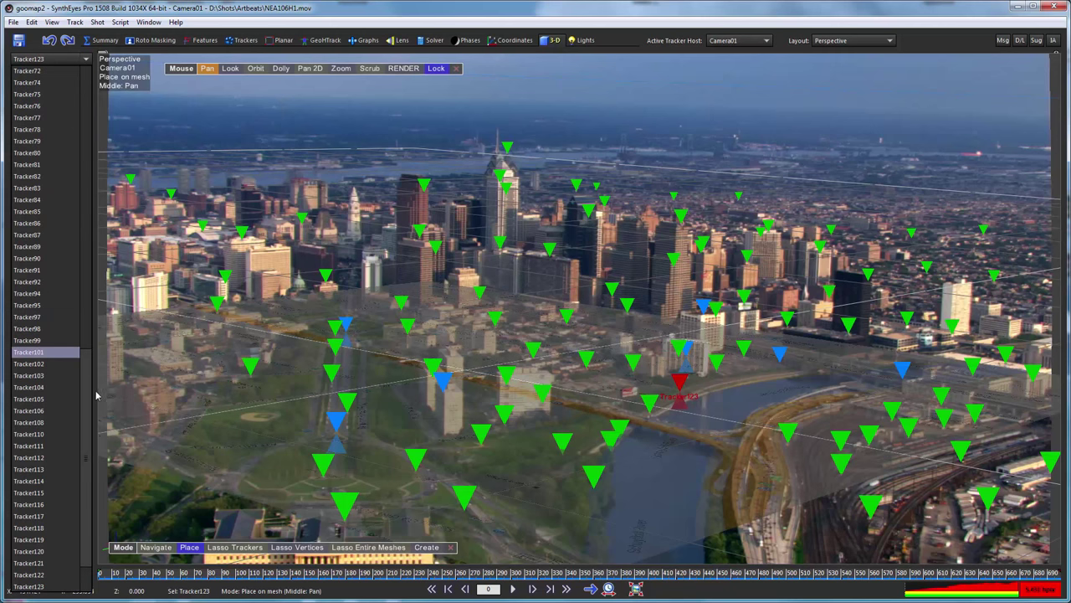
scroll(78, 474, "down", 2)
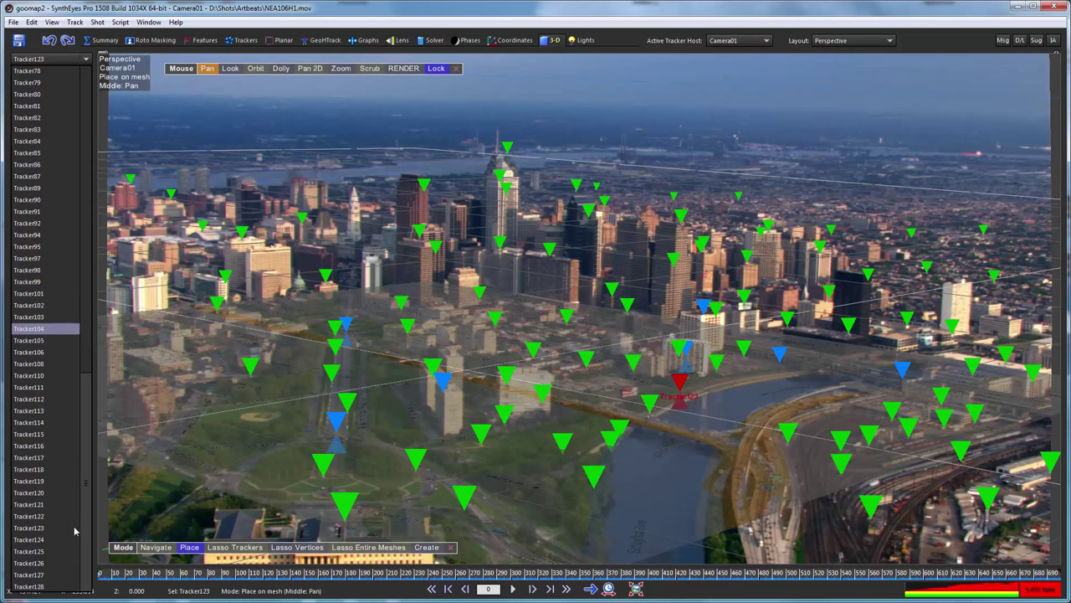
left_click_drag(89, 378, 100, 65)
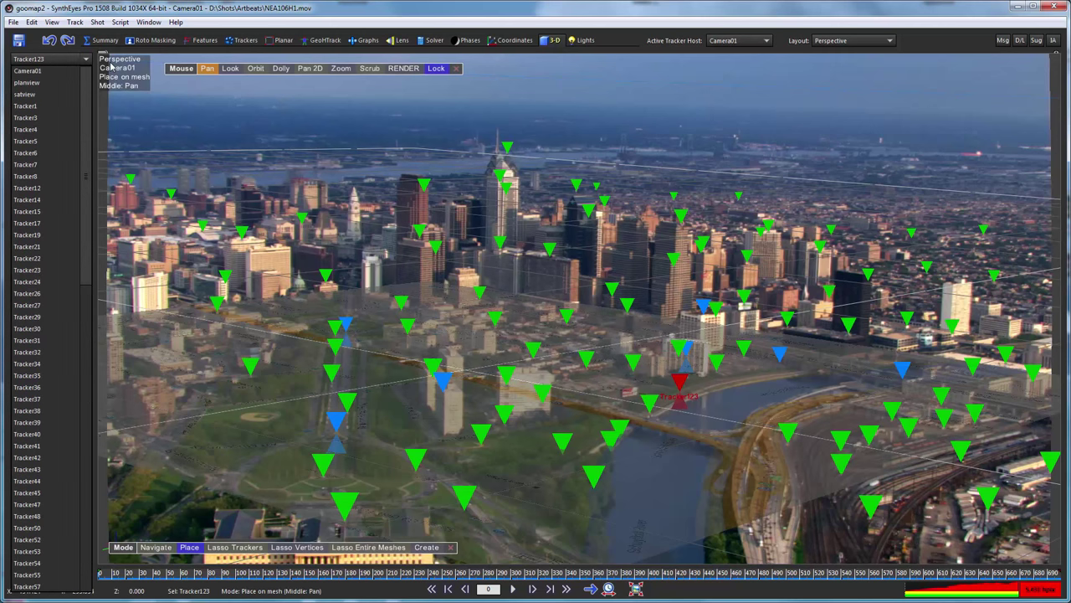
left_click(45, 83)
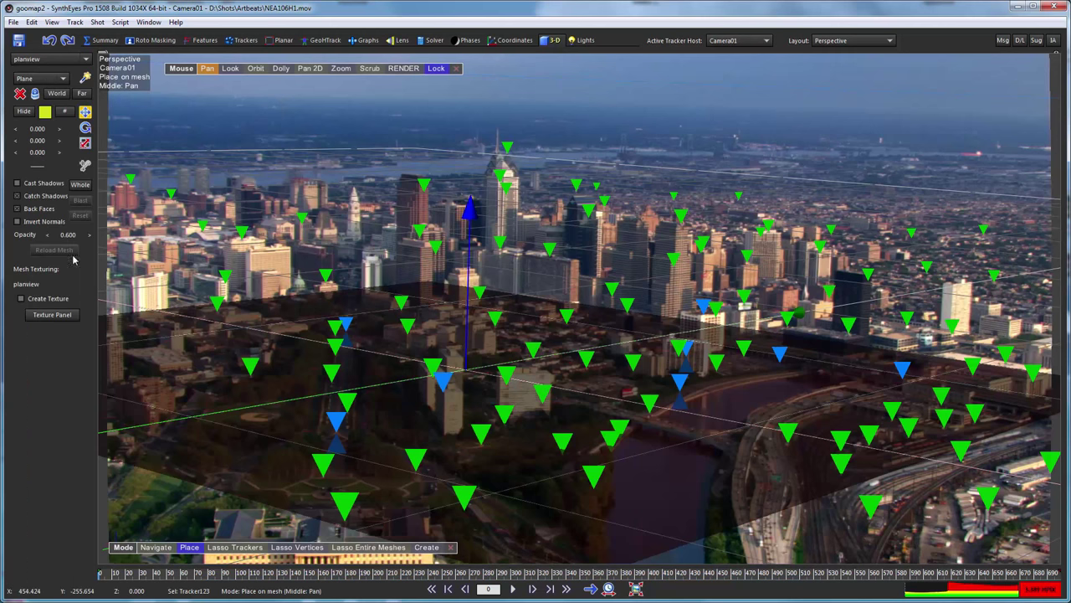
left_click_drag(65, 236, 355, 245)
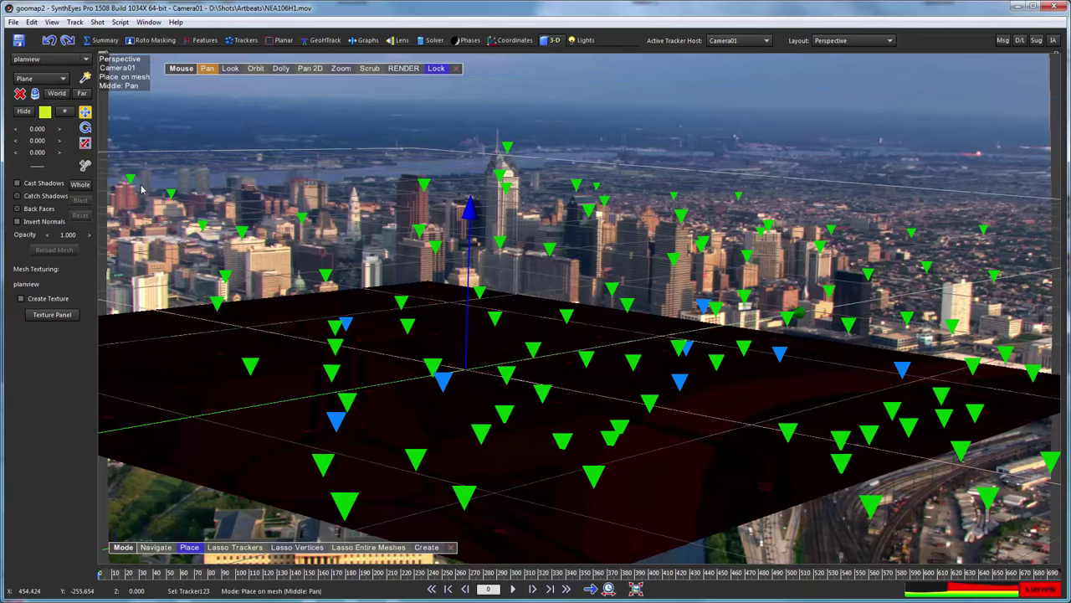
Step: Deselect to inspect the map texture while scrubbing, then reselect and undo back to 0.6 opacity
left_click(185, 200)
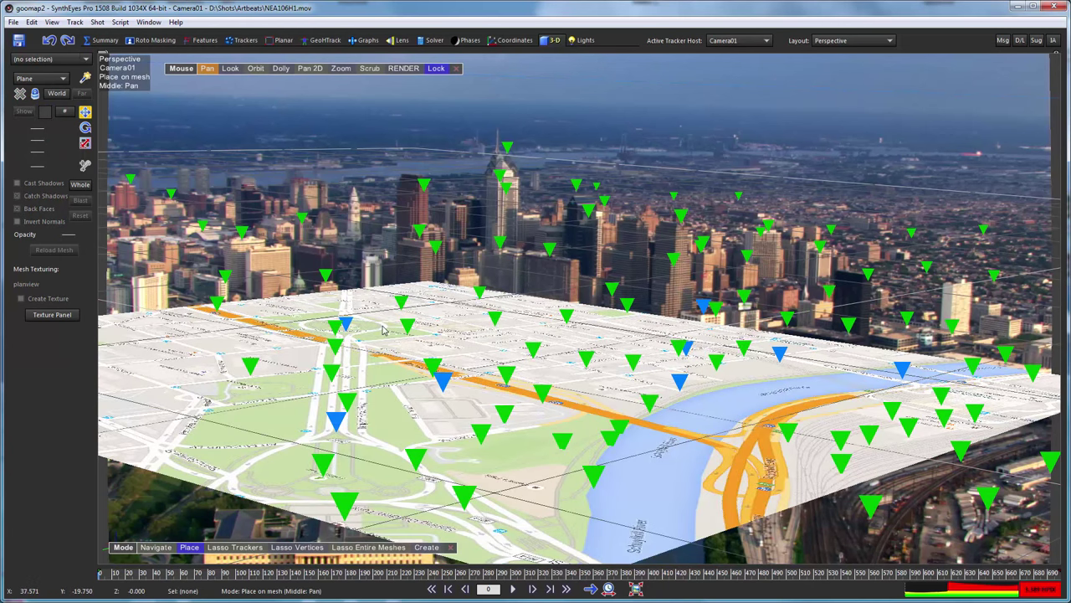
left_click_drag(309, 575, 254, 572)
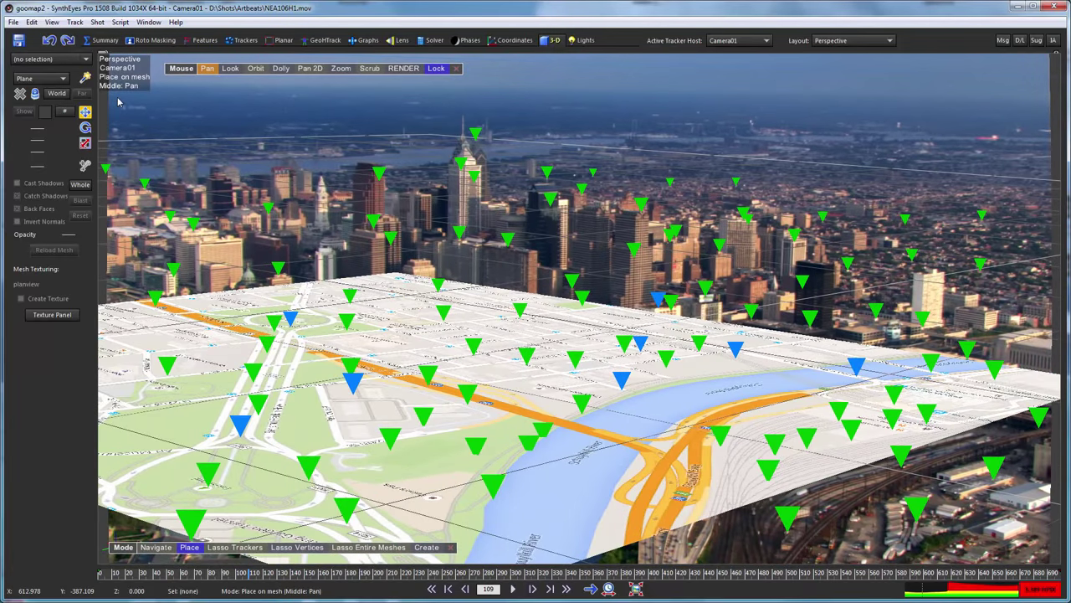
left_click(143, 374)
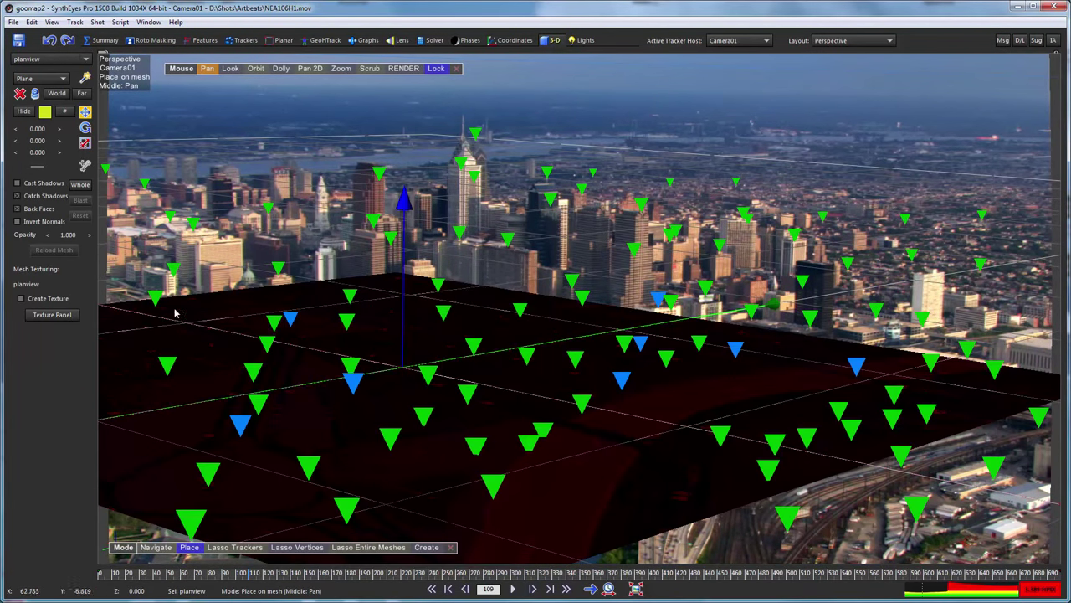
left_click(52, 47)
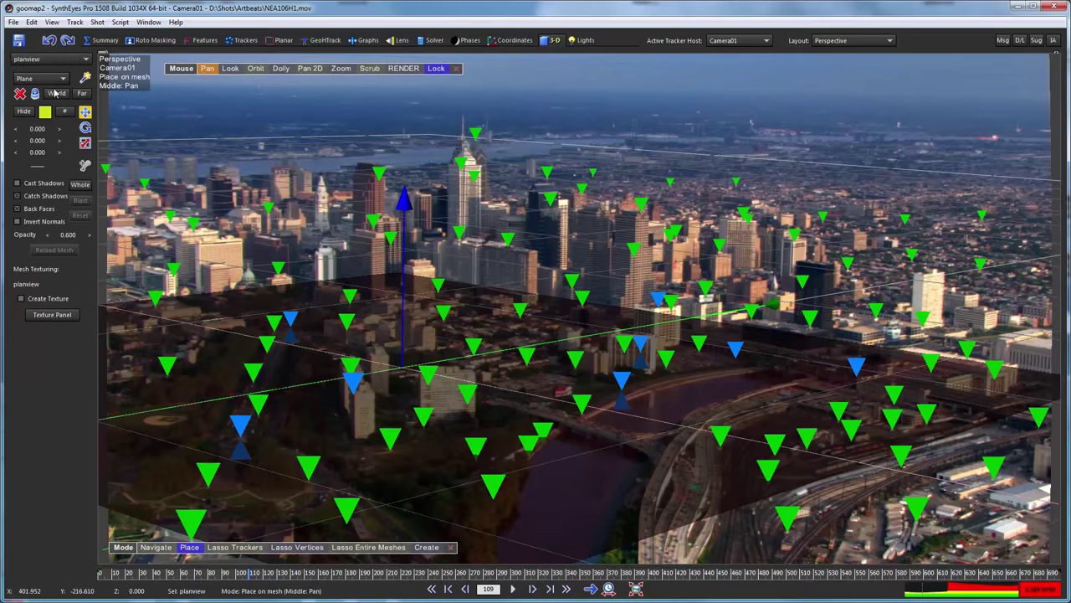
Step: Scrub through the shot comparing the translucent map with the footage, then switch to the Coordinates room
left_click_drag(194, 576, 375, 540)
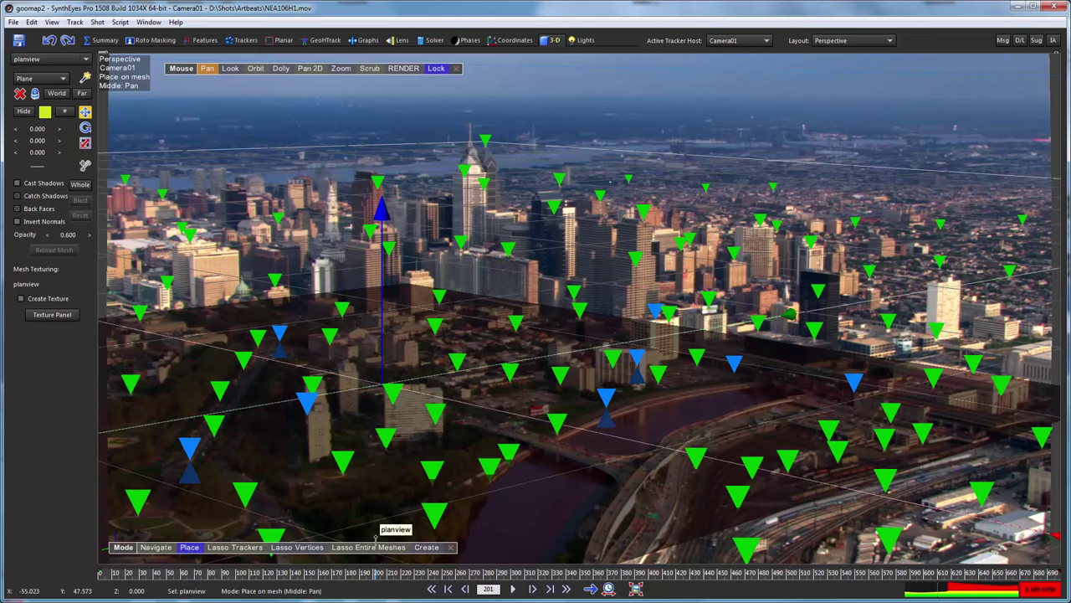
left_click(515, 40)
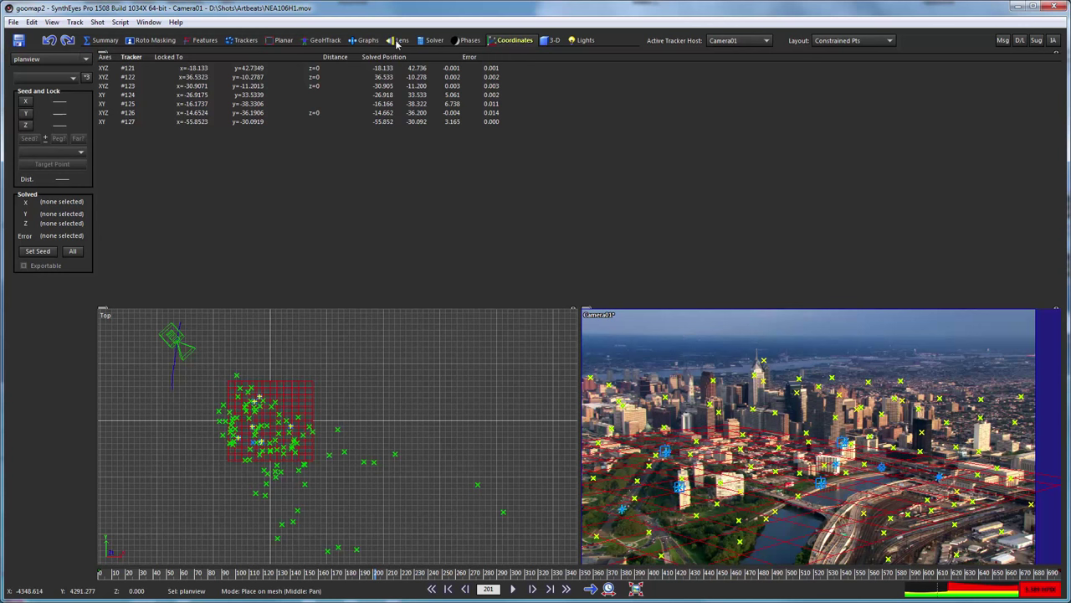
Step: Switch to the Solver room, showing solver settings beside the constrained-points table
left_click(426, 41)
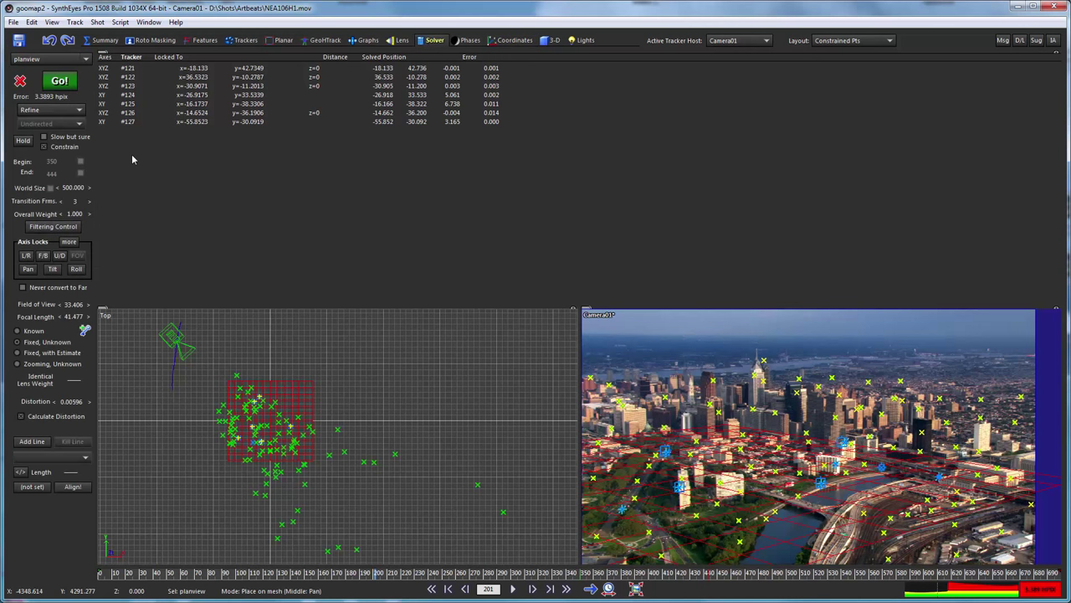